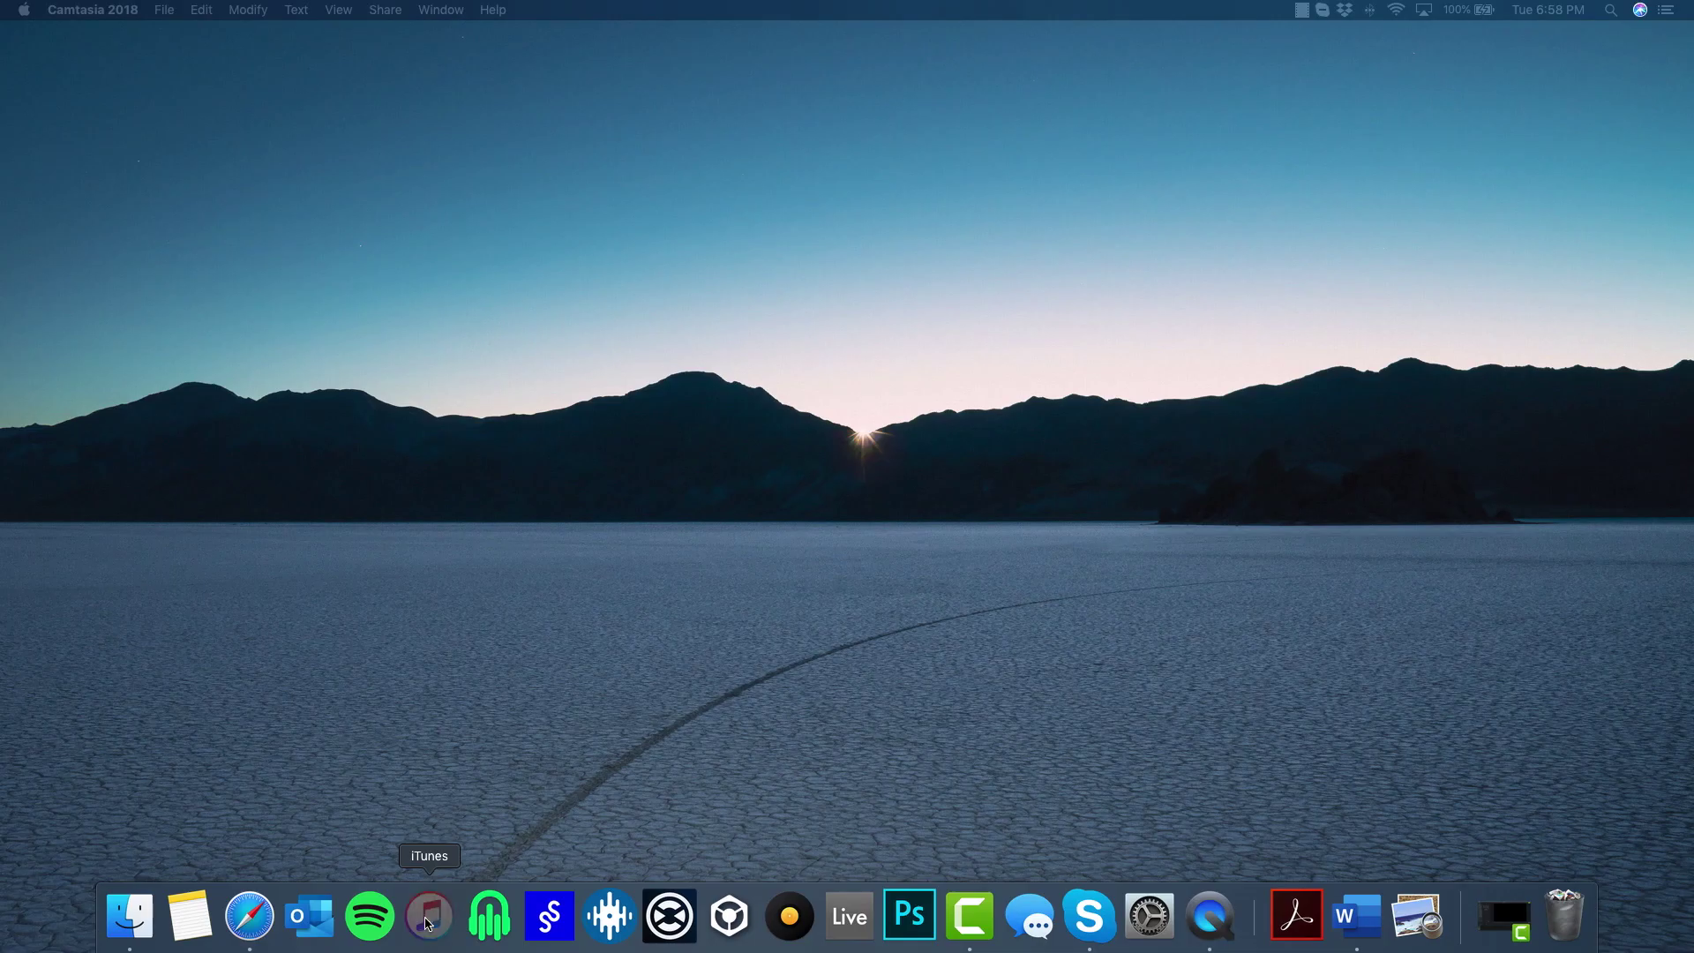
- Open iTunes and enable sharing the iTunes Library XML with other applications in its advanced preferences
{"action": "left_click", "coordinate": [425, 923]}
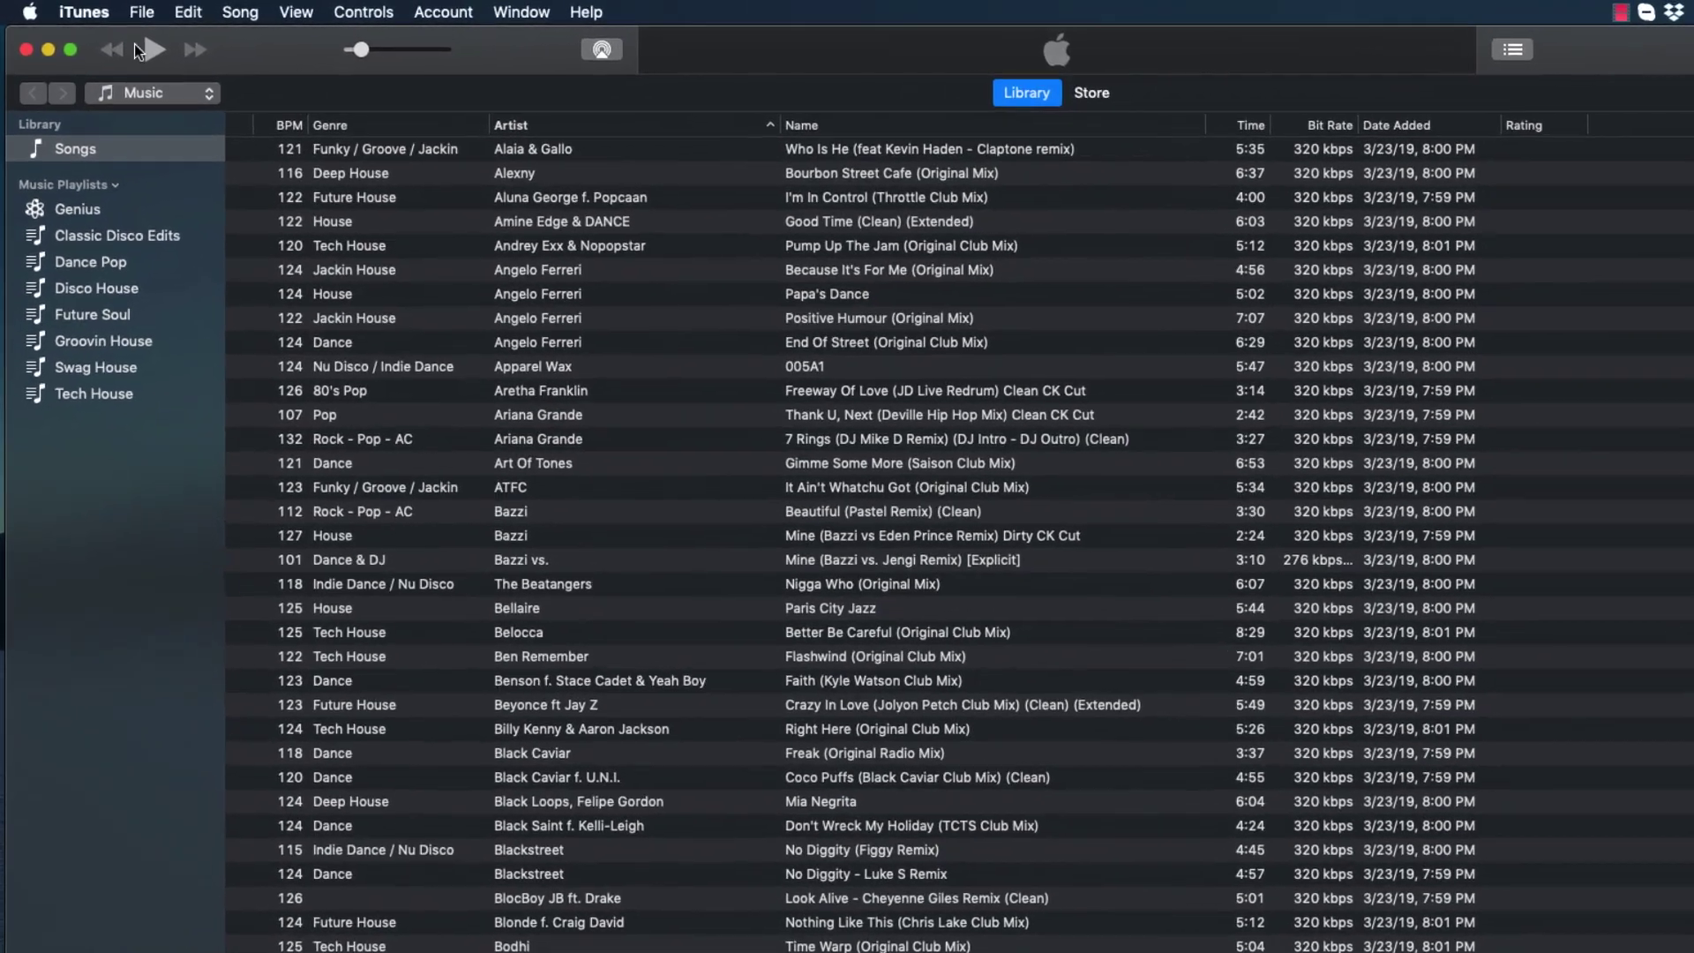
{"action": "left_click", "coordinate": [64, 6]}
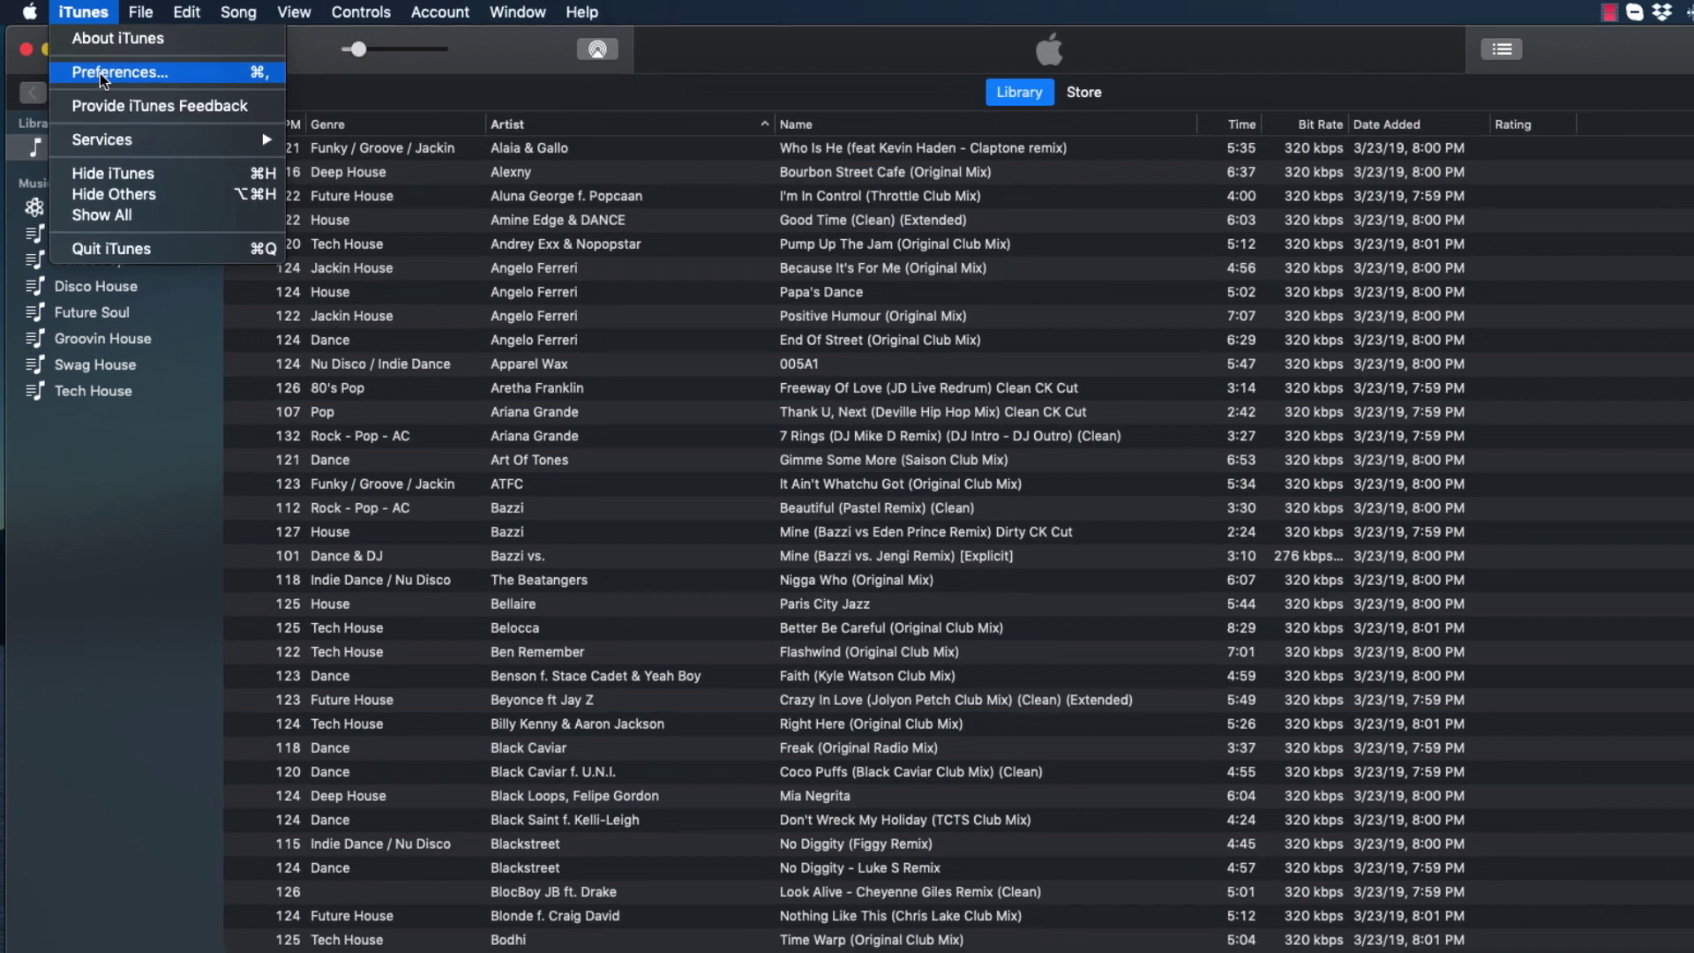
{"action": "left_click", "coordinate": [104, 74]}
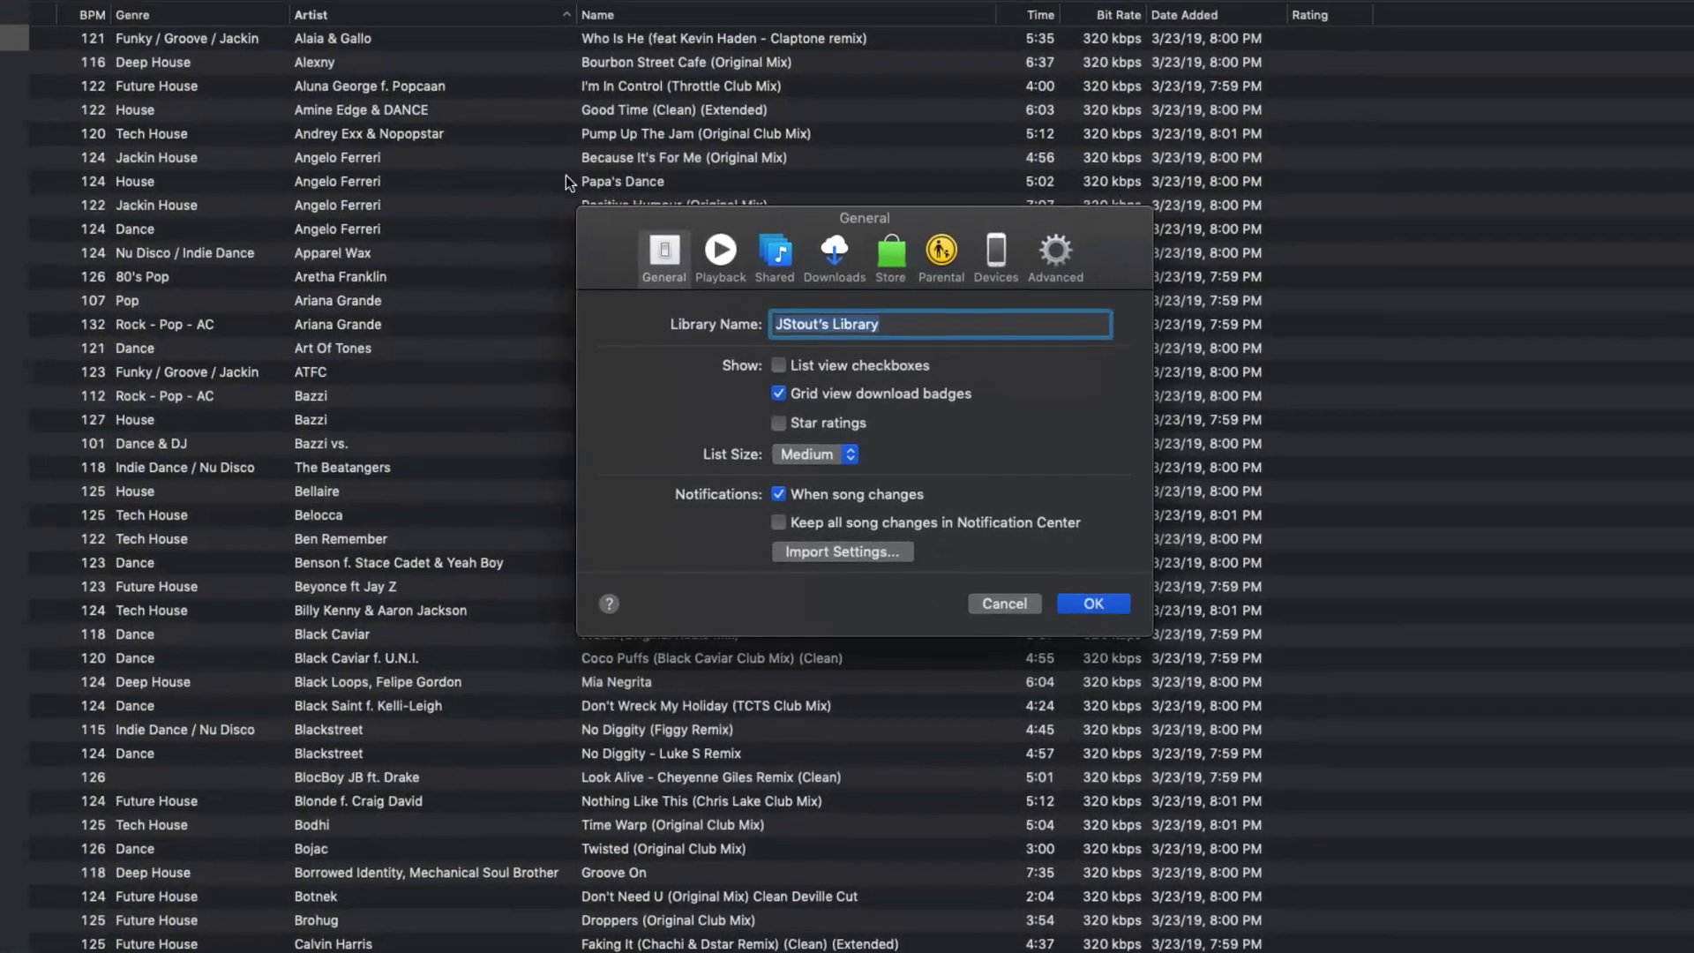
{"action": "left_click", "coordinate": [1061, 253]}
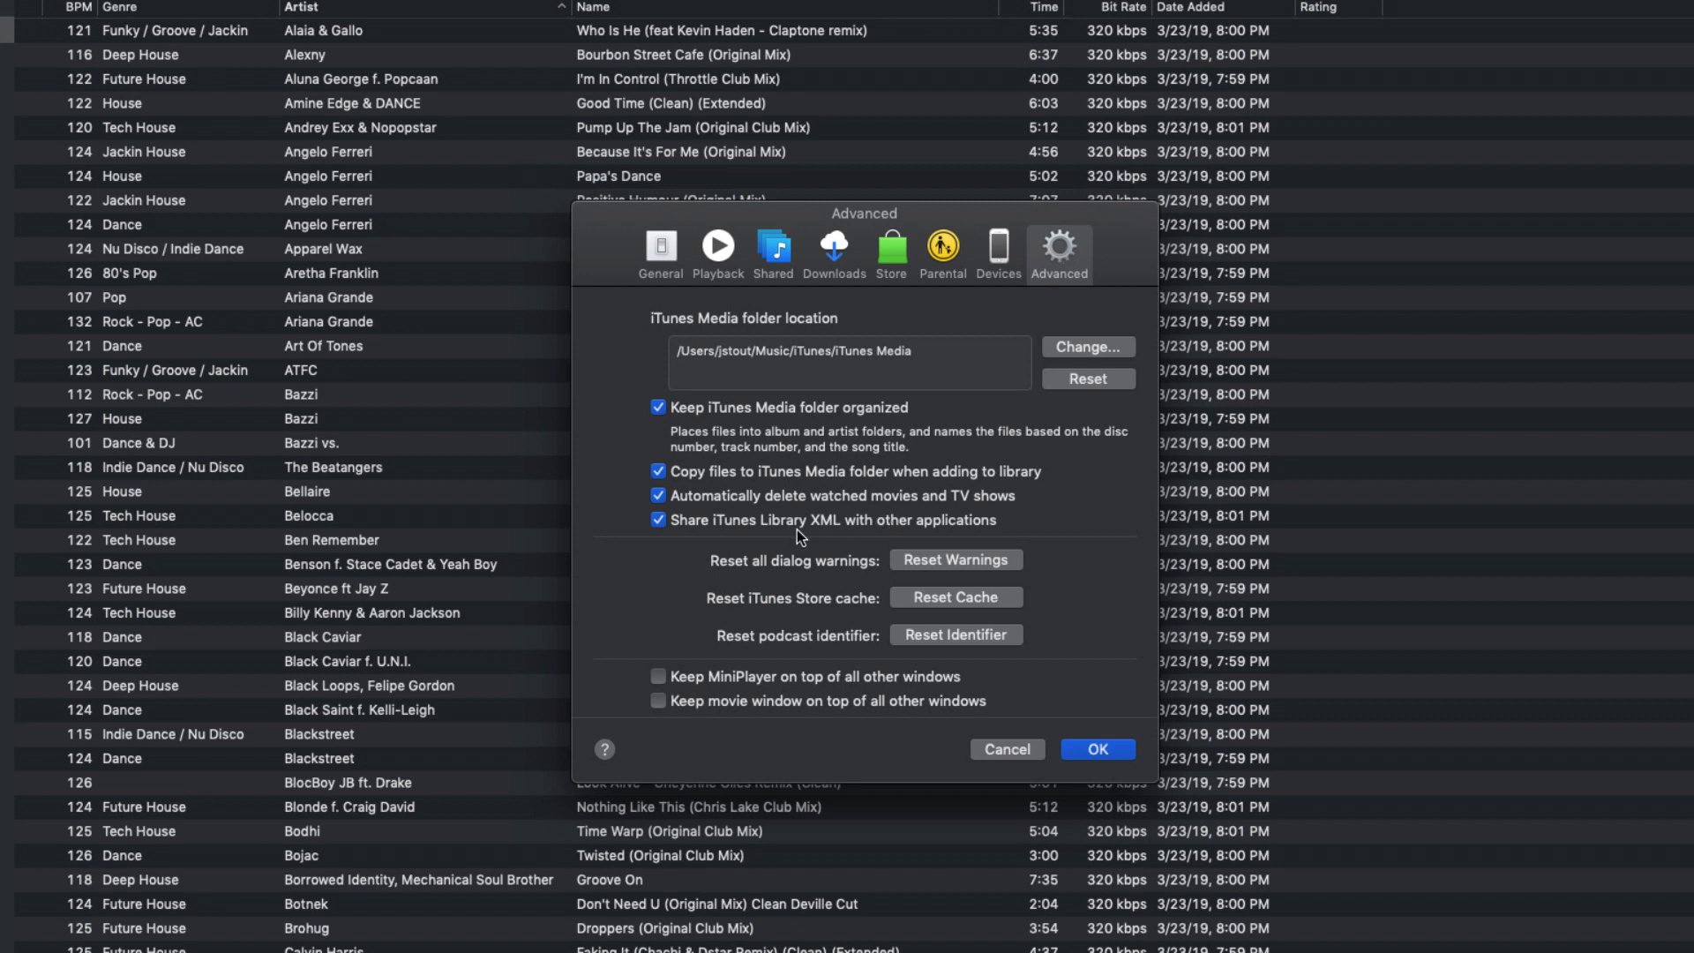
{"action": "left_click", "coordinate": [658, 521]}
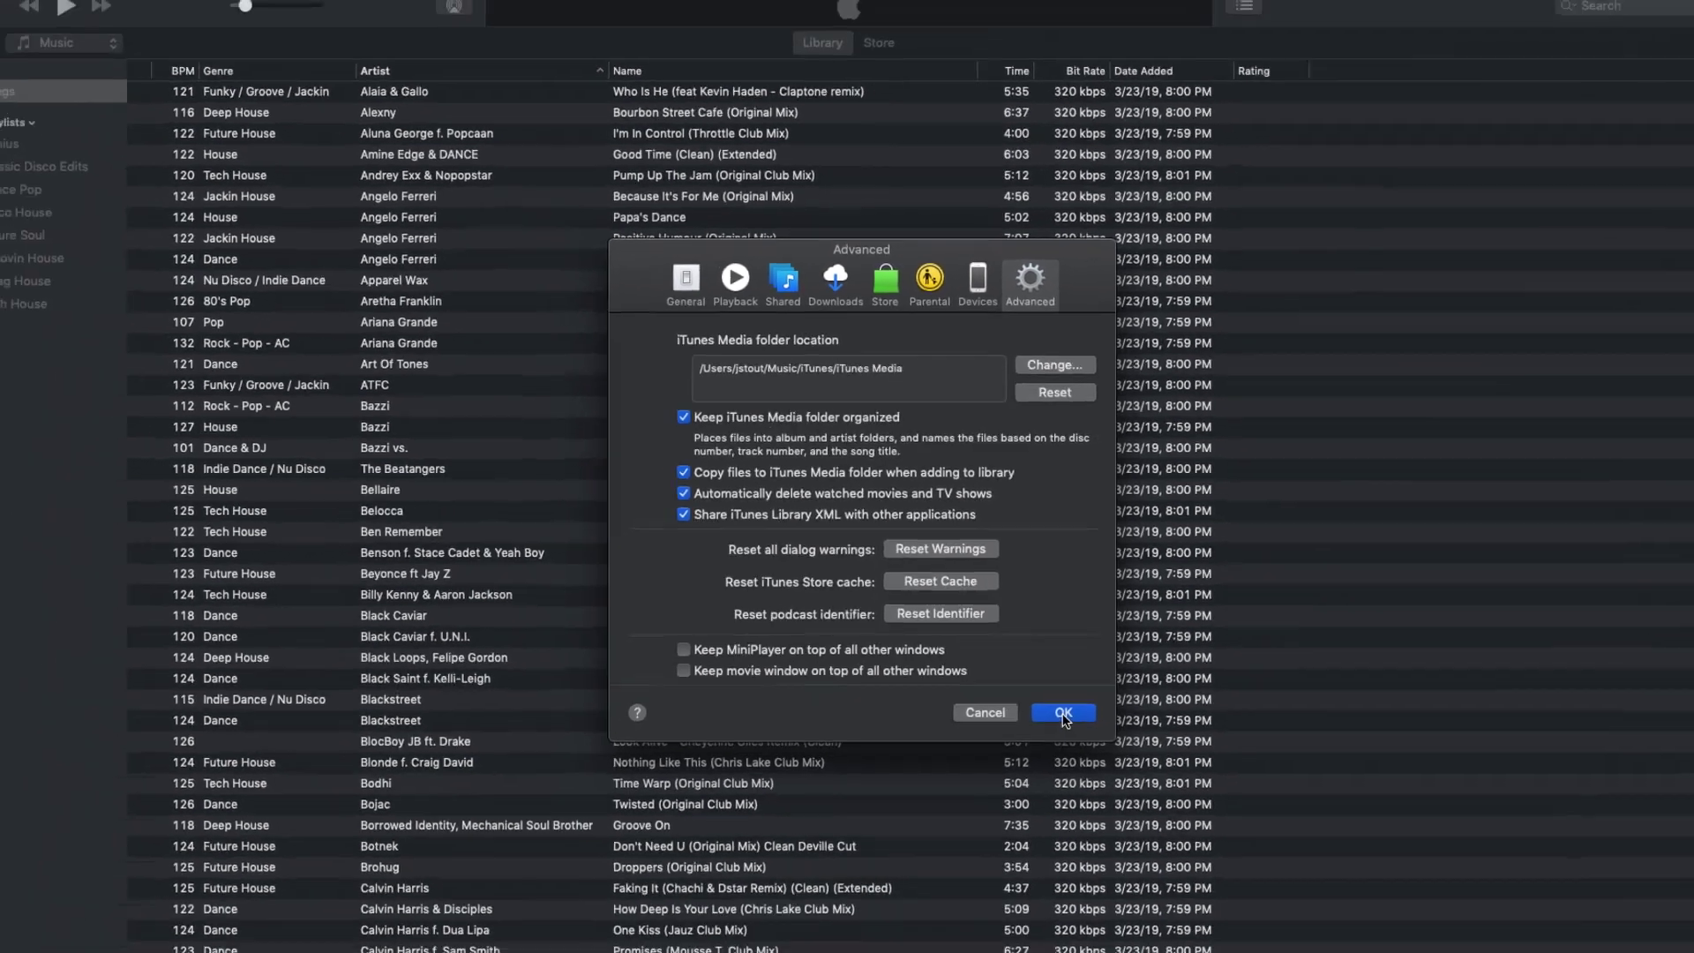
{"action": "left_click", "coordinate": [1097, 749]}
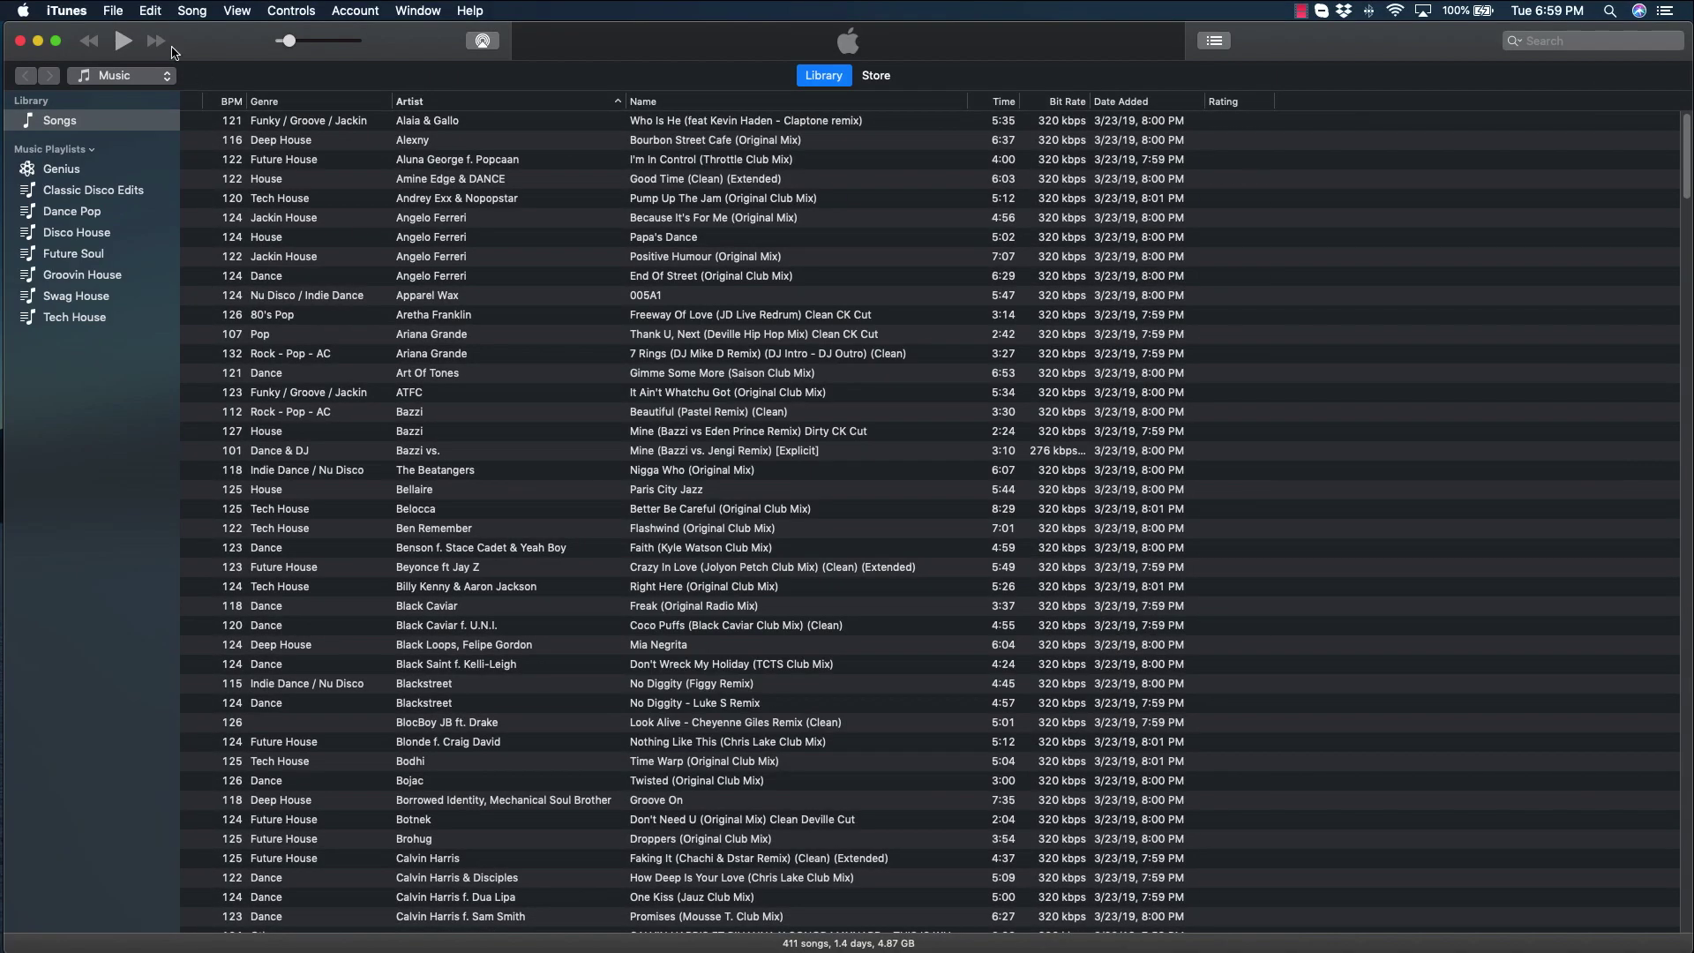
- Quit iTunes and open Engine Prime
{"action": "left_click", "coordinate": [70, 11]}
{"action": "left_click", "coordinate": [138, 202]}
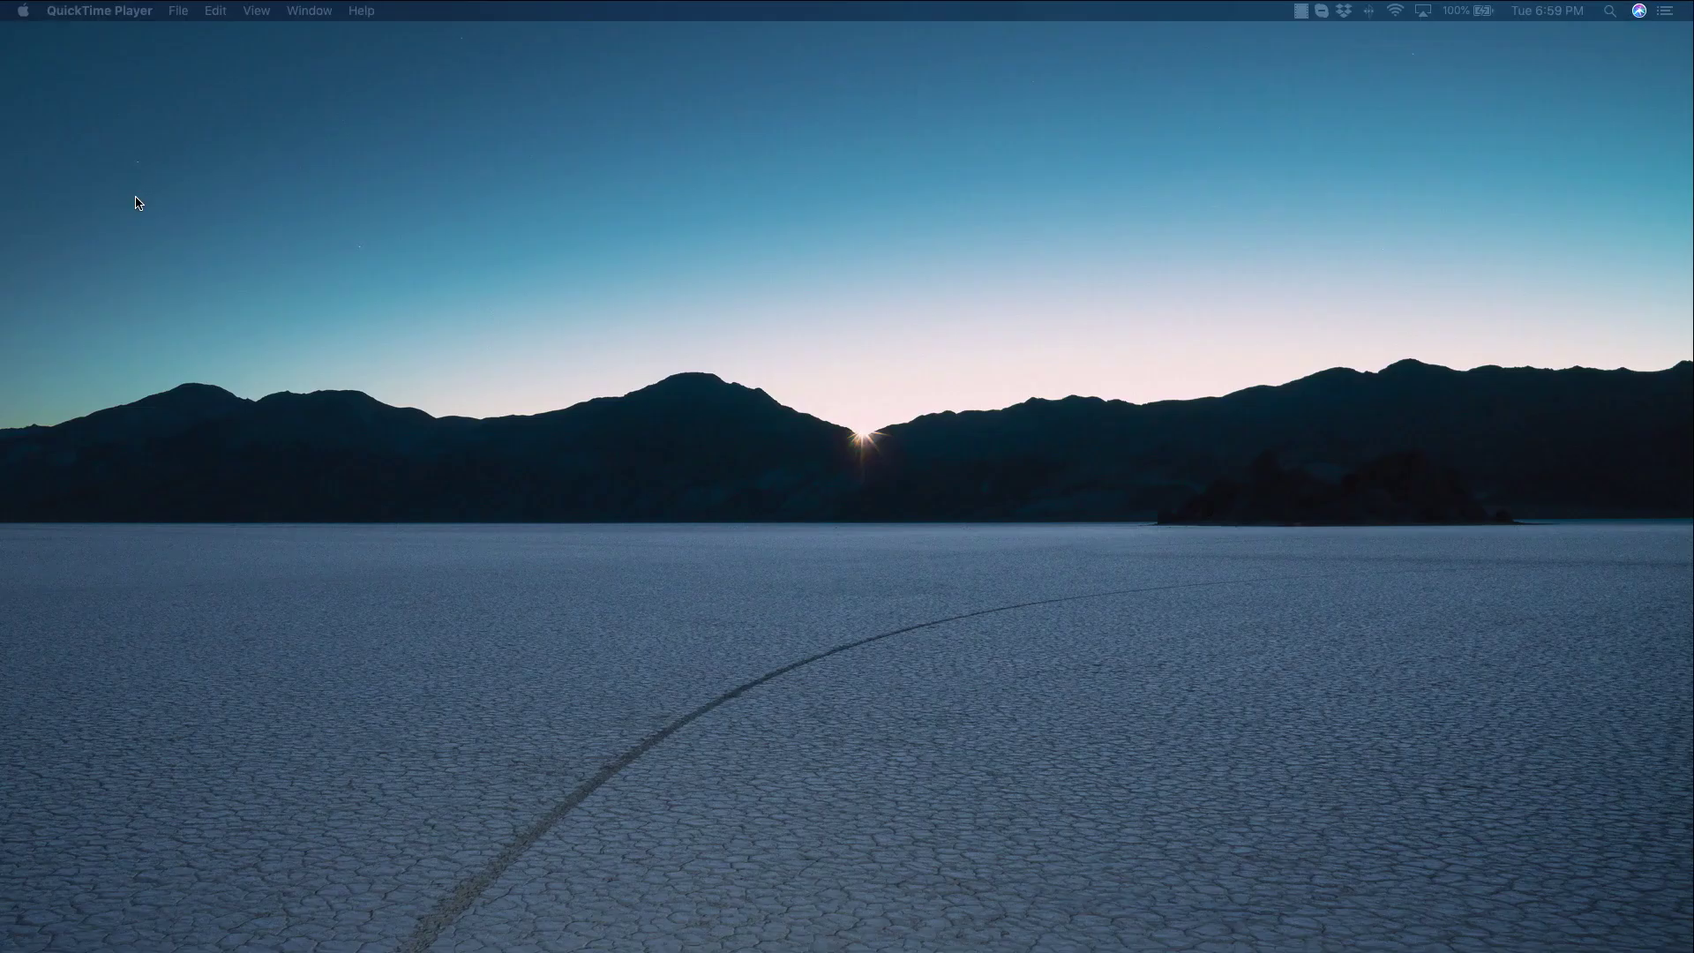
{"action": "mouse_move", "coordinate": [487, 945]}
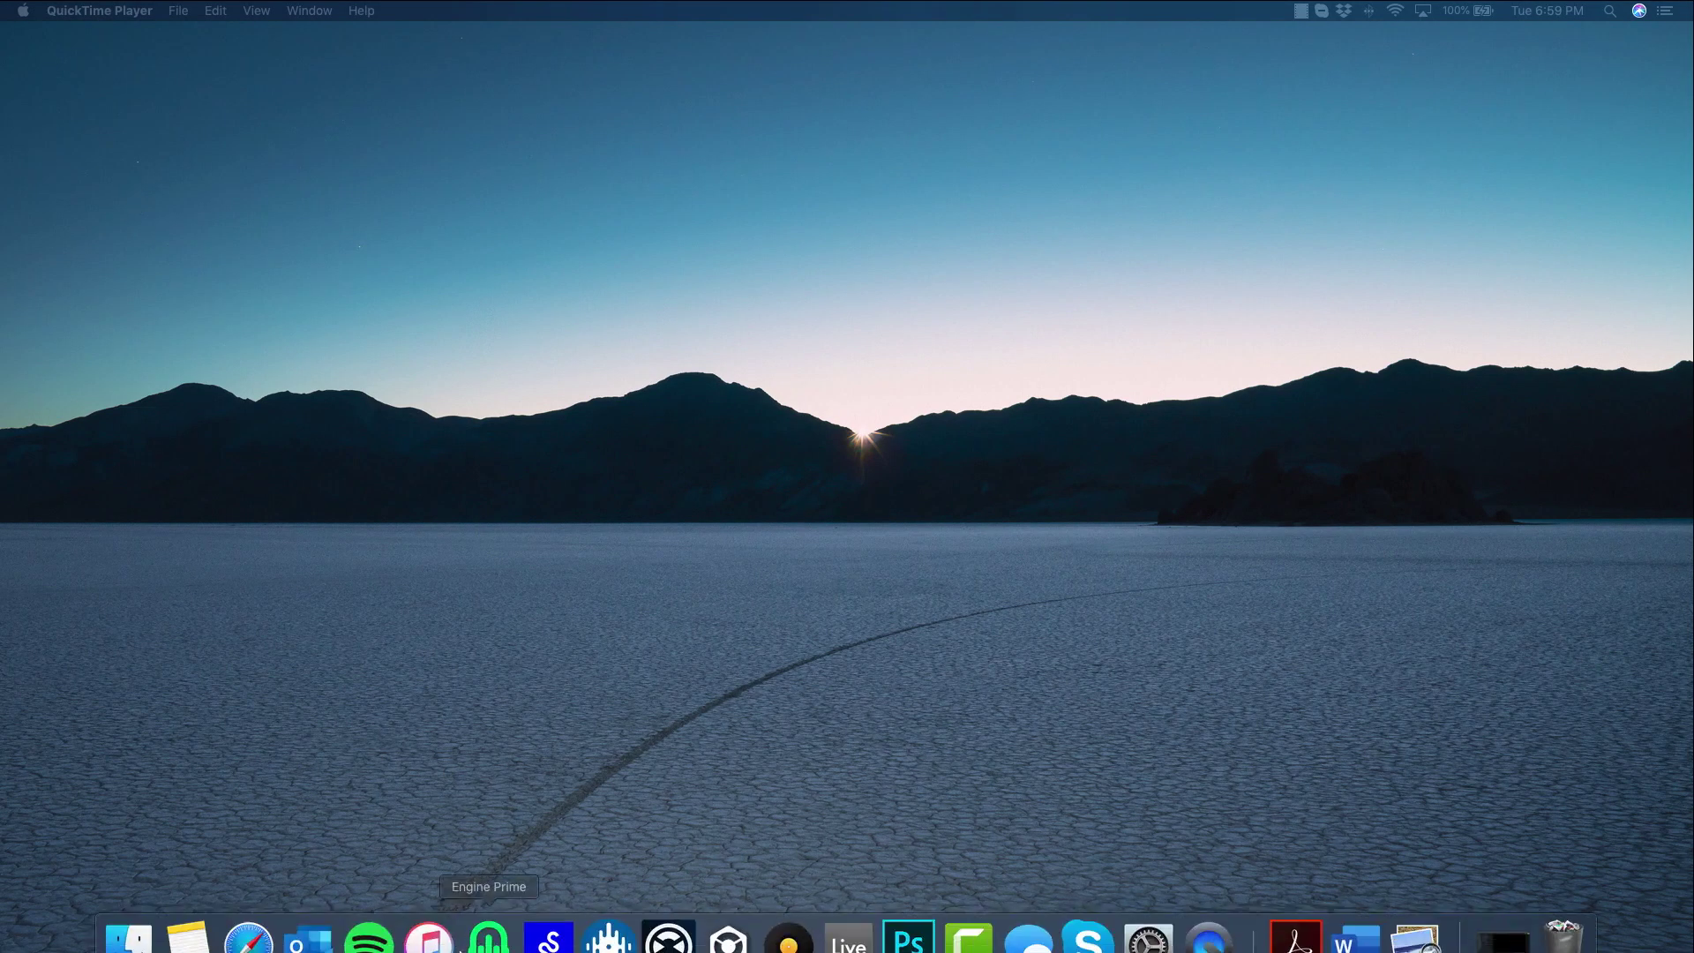
{"action": "left_click", "coordinate": [491, 929]}
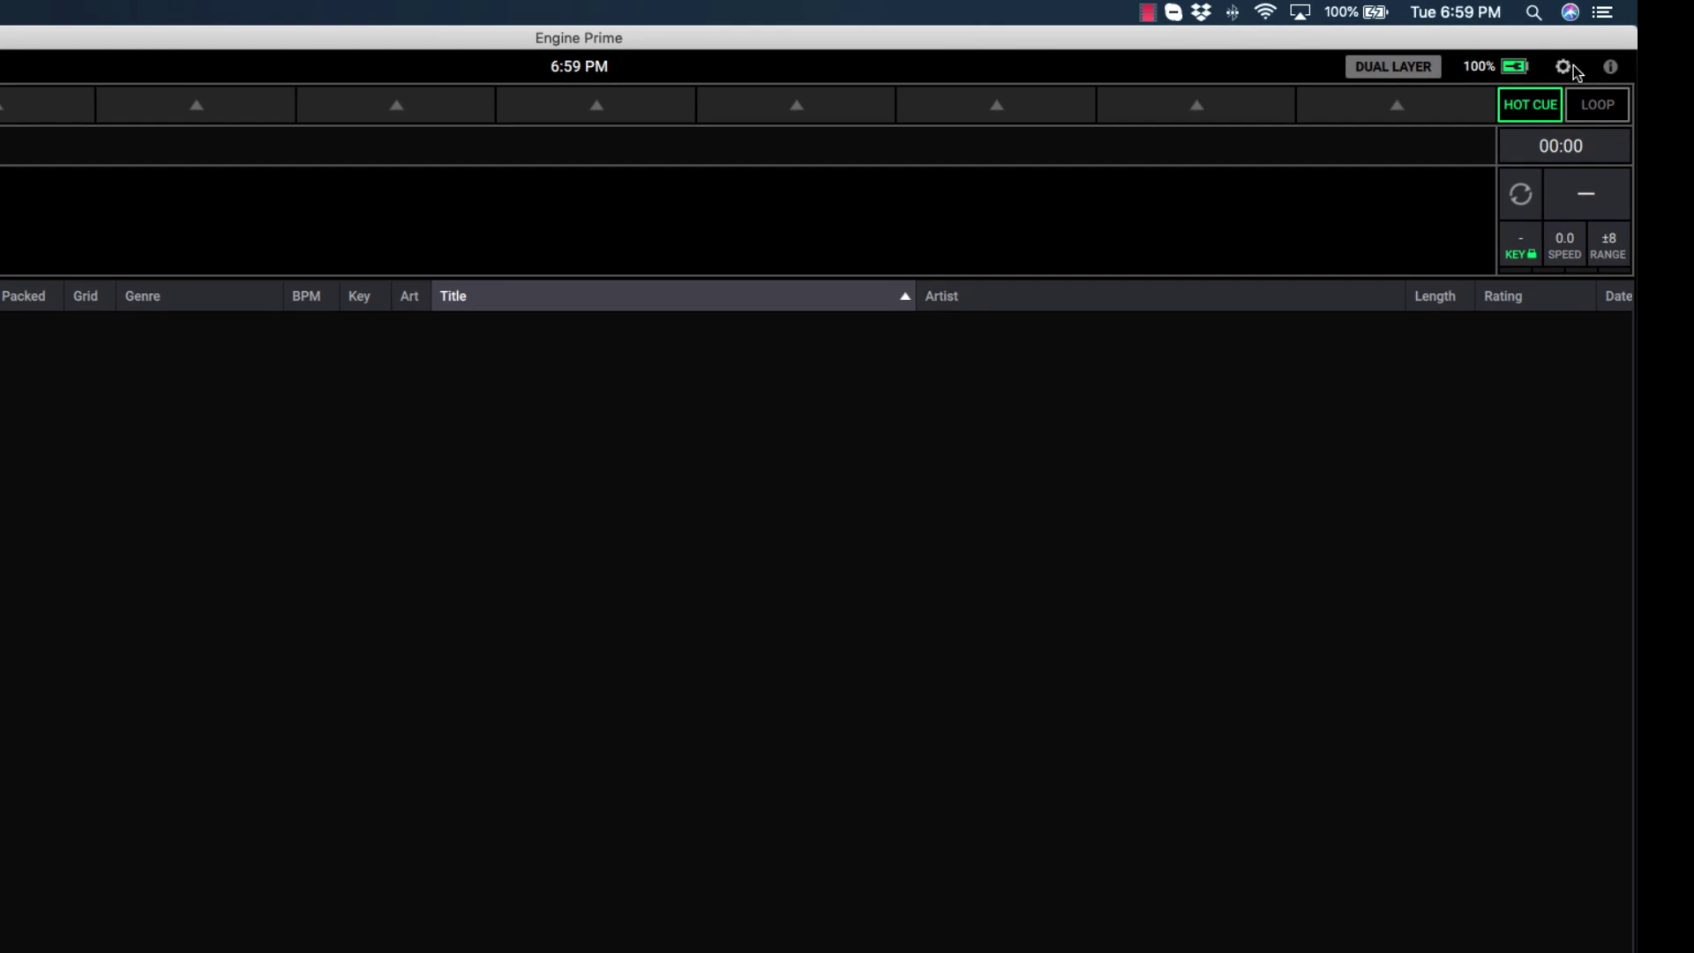
- Turn on iTunes Library integration in the library settings and set its location to iTunes Music Library.xml
{"action": "left_click", "coordinate": [1564, 68]}
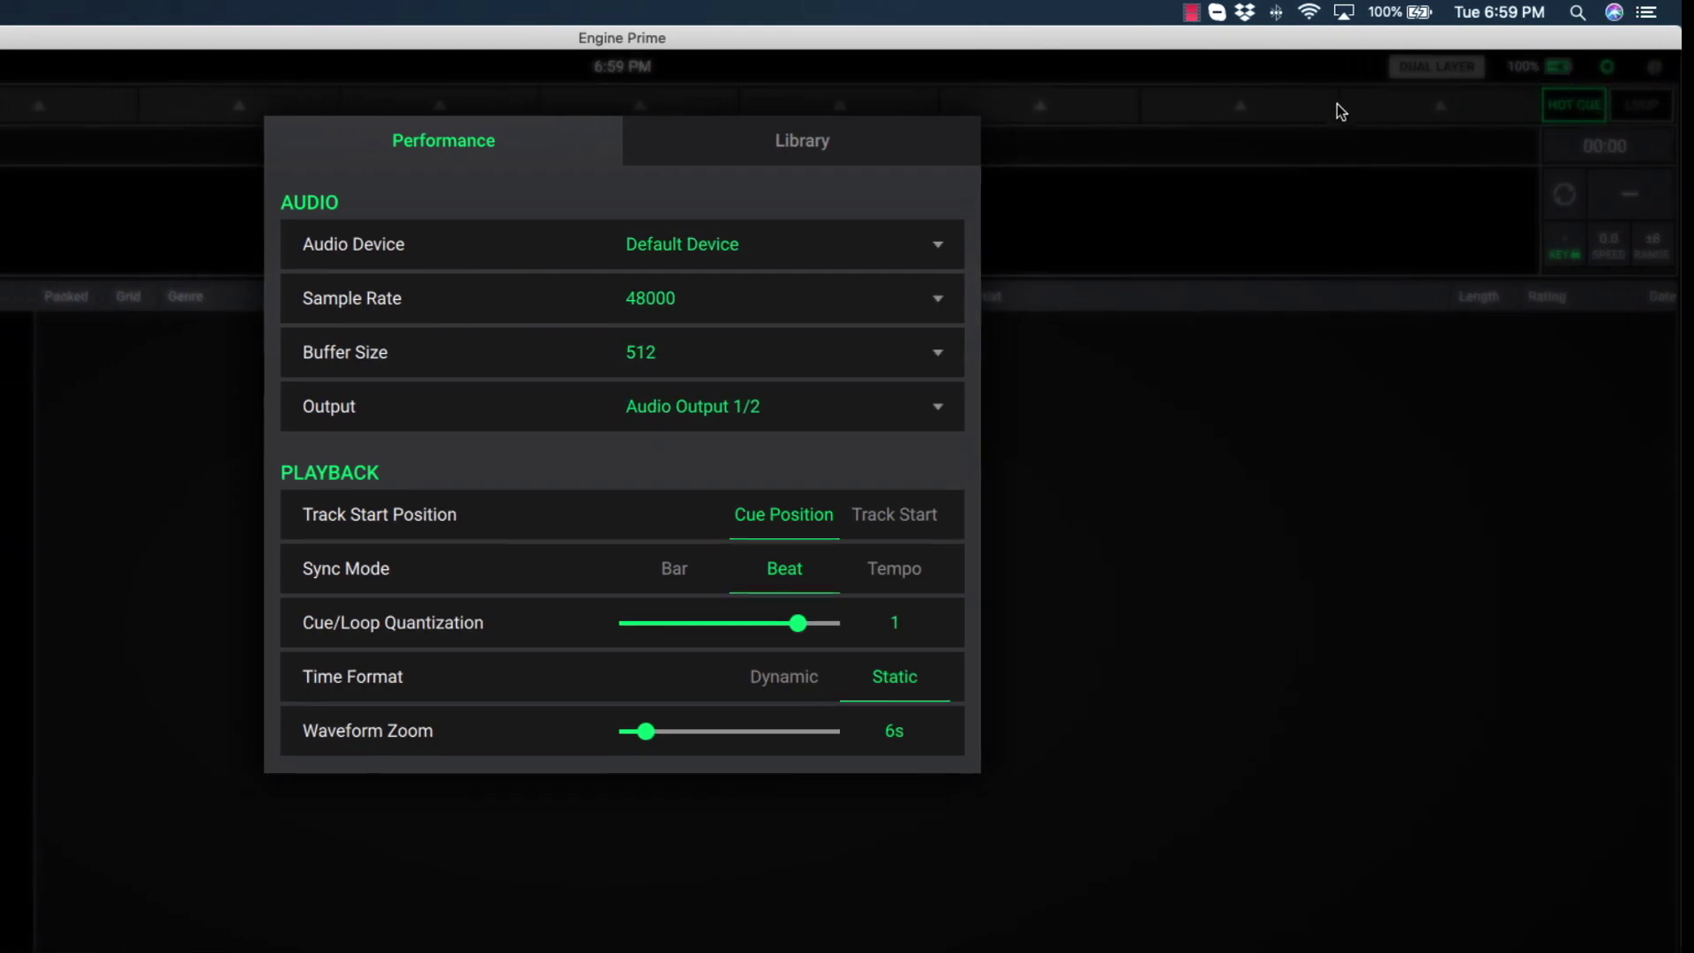
{"action": "left_click", "coordinate": [1064, 143]}
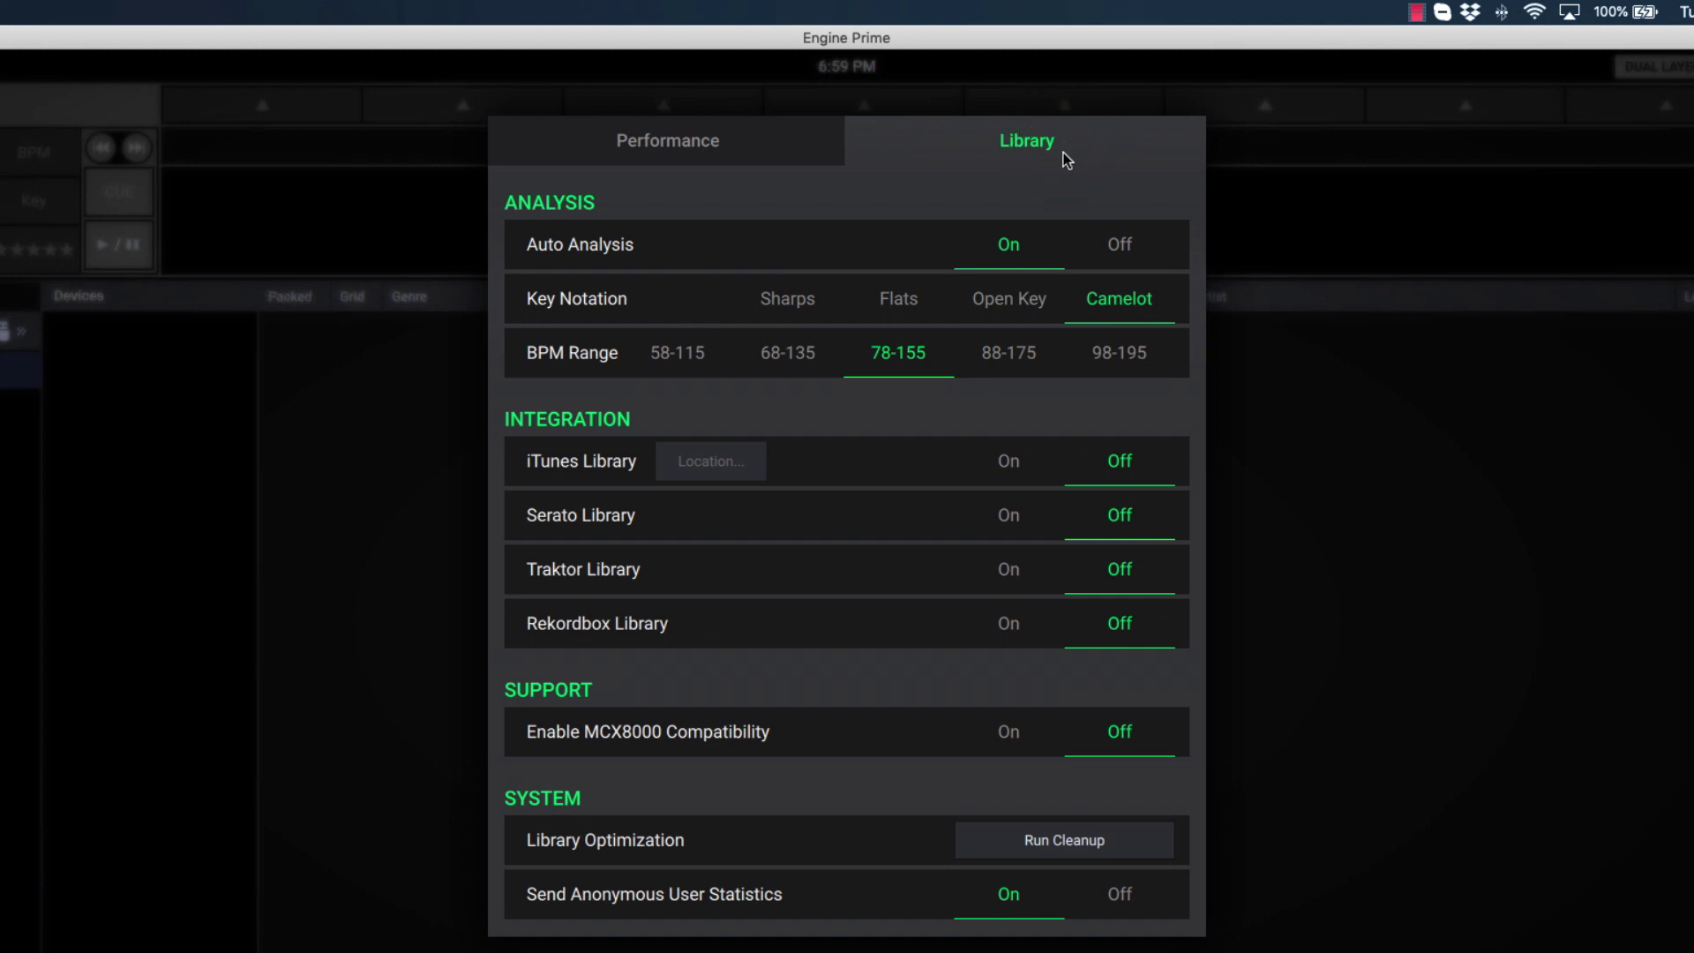
{"action": "left_click", "coordinate": [1017, 461]}
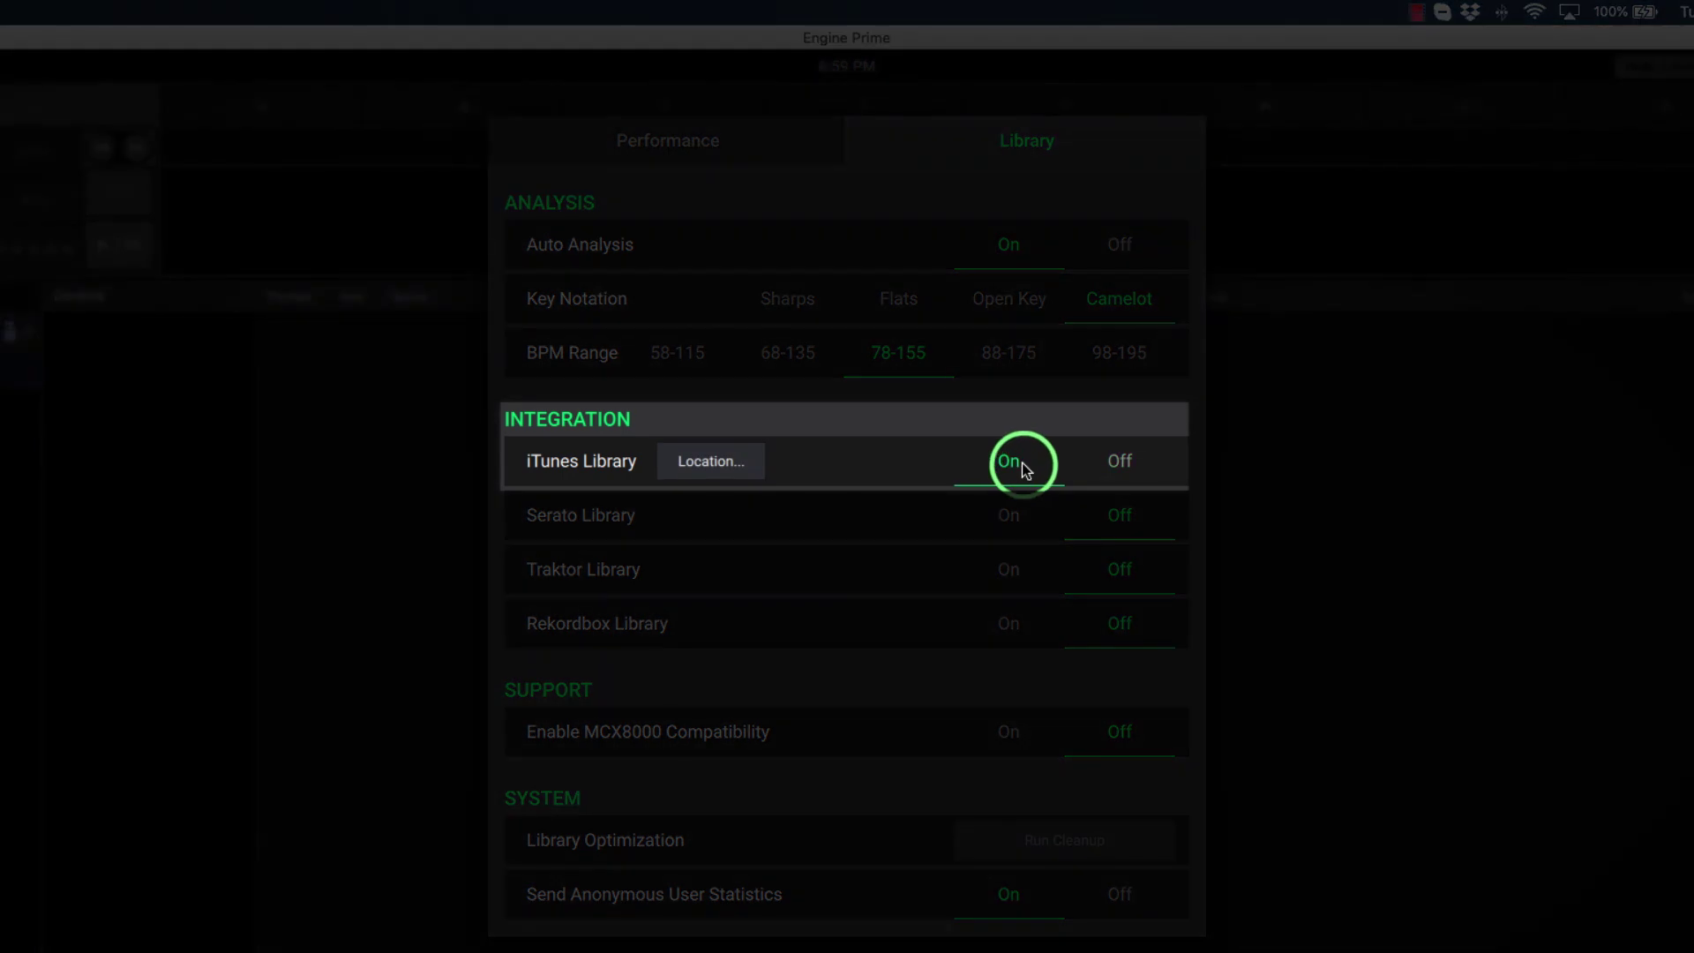
{"action": "left_click", "coordinate": [717, 469]}
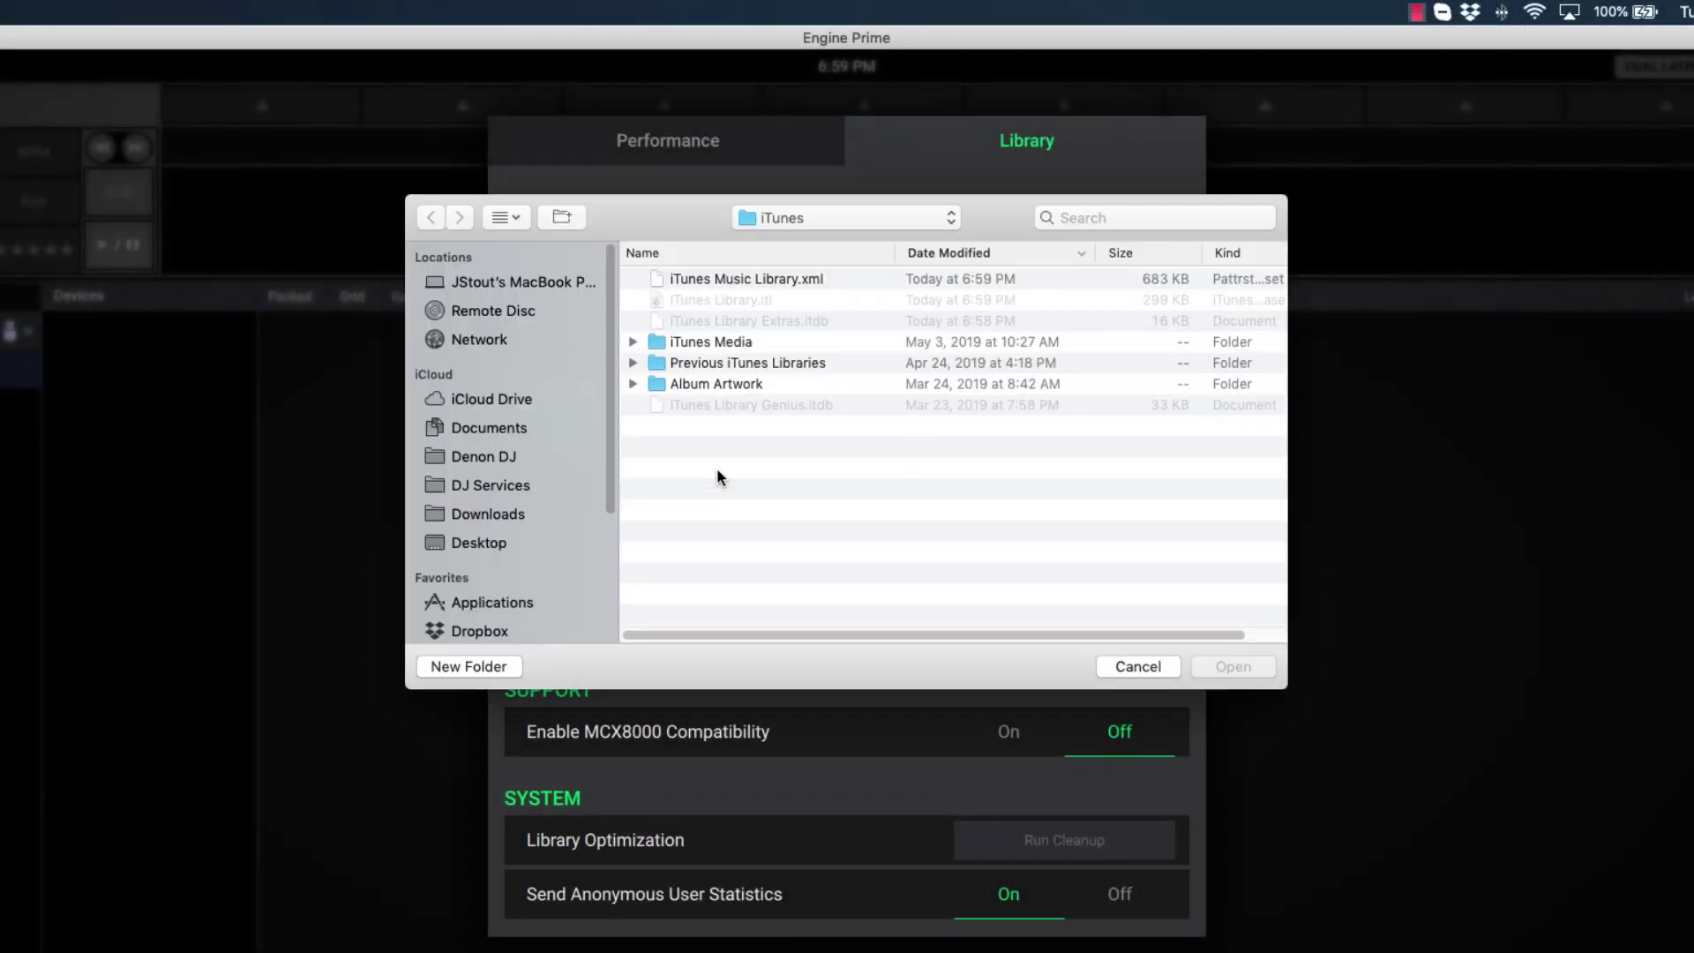
{"action": "left_click", "coordinate": [737, 278]}
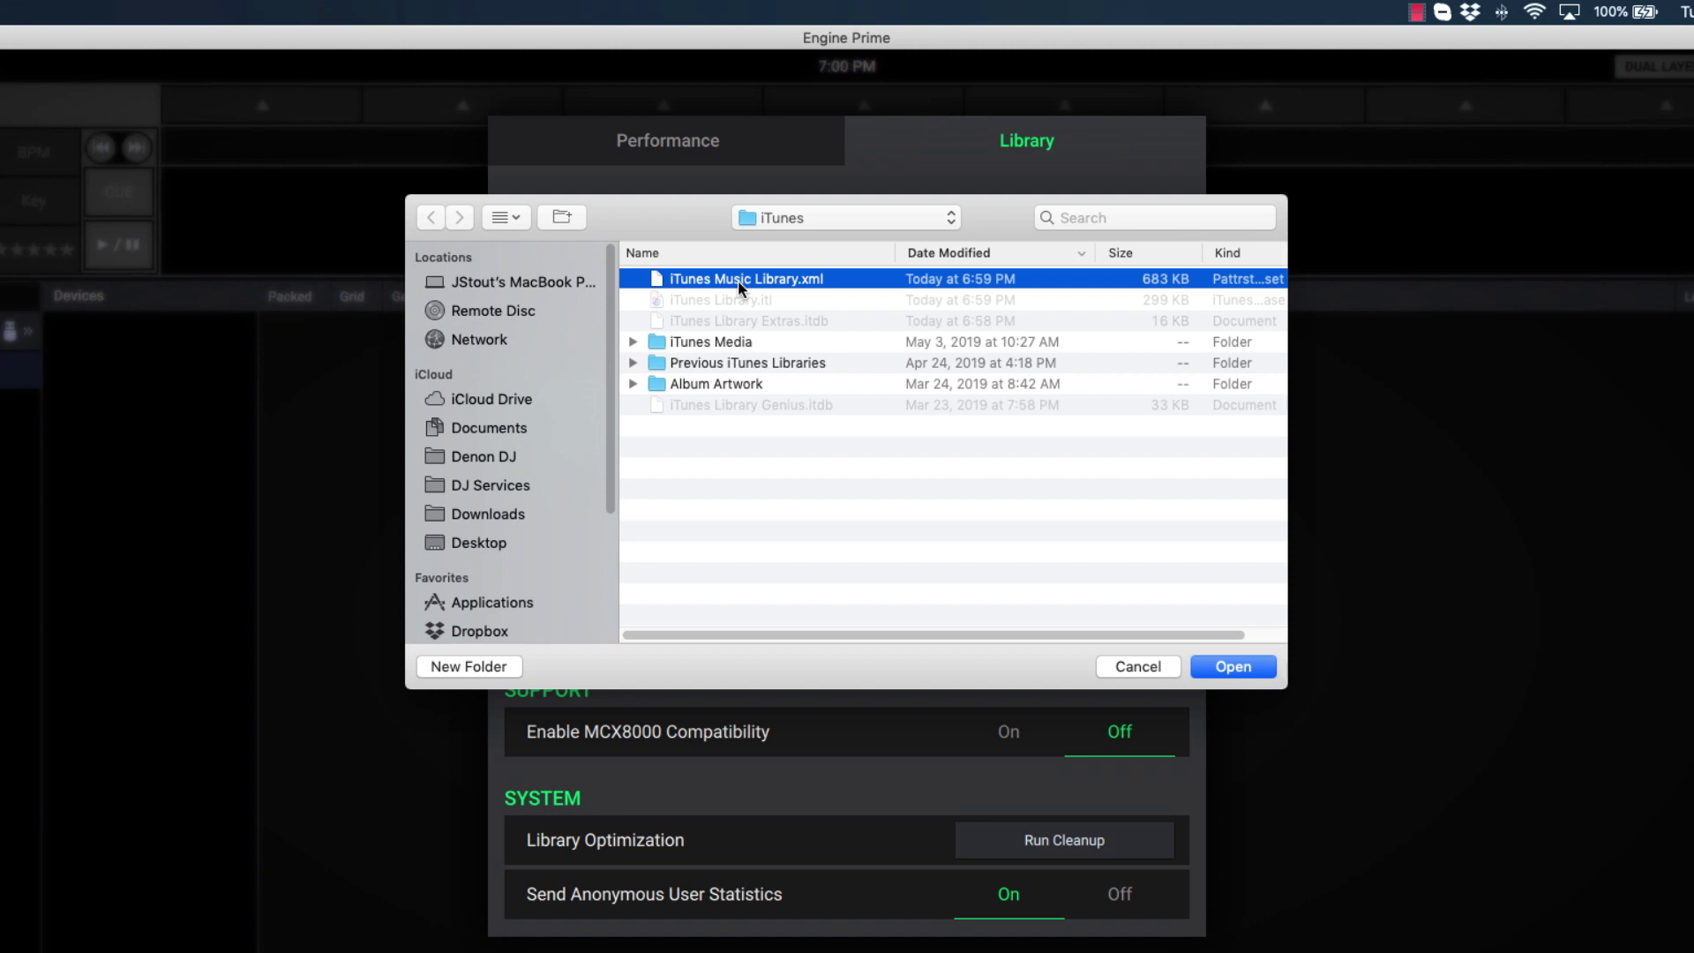
{"action": "left_click", "coordinate": [1221, 675]}
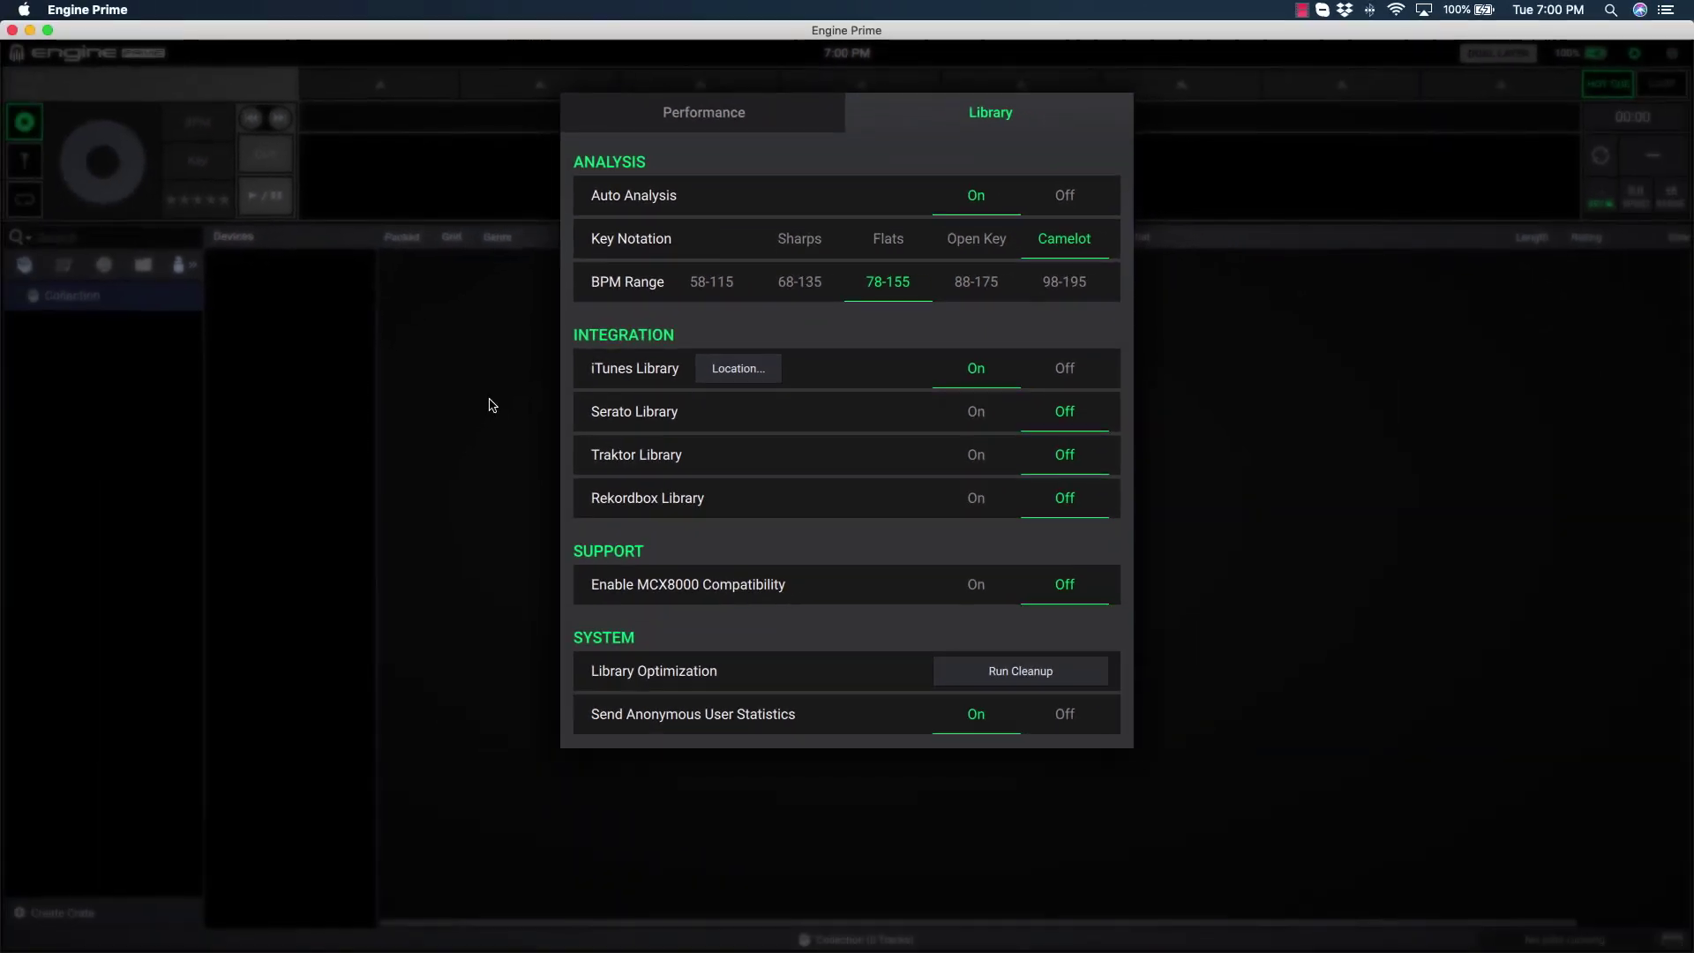
{"action": "left_click", "coordinate": [491, 405]}
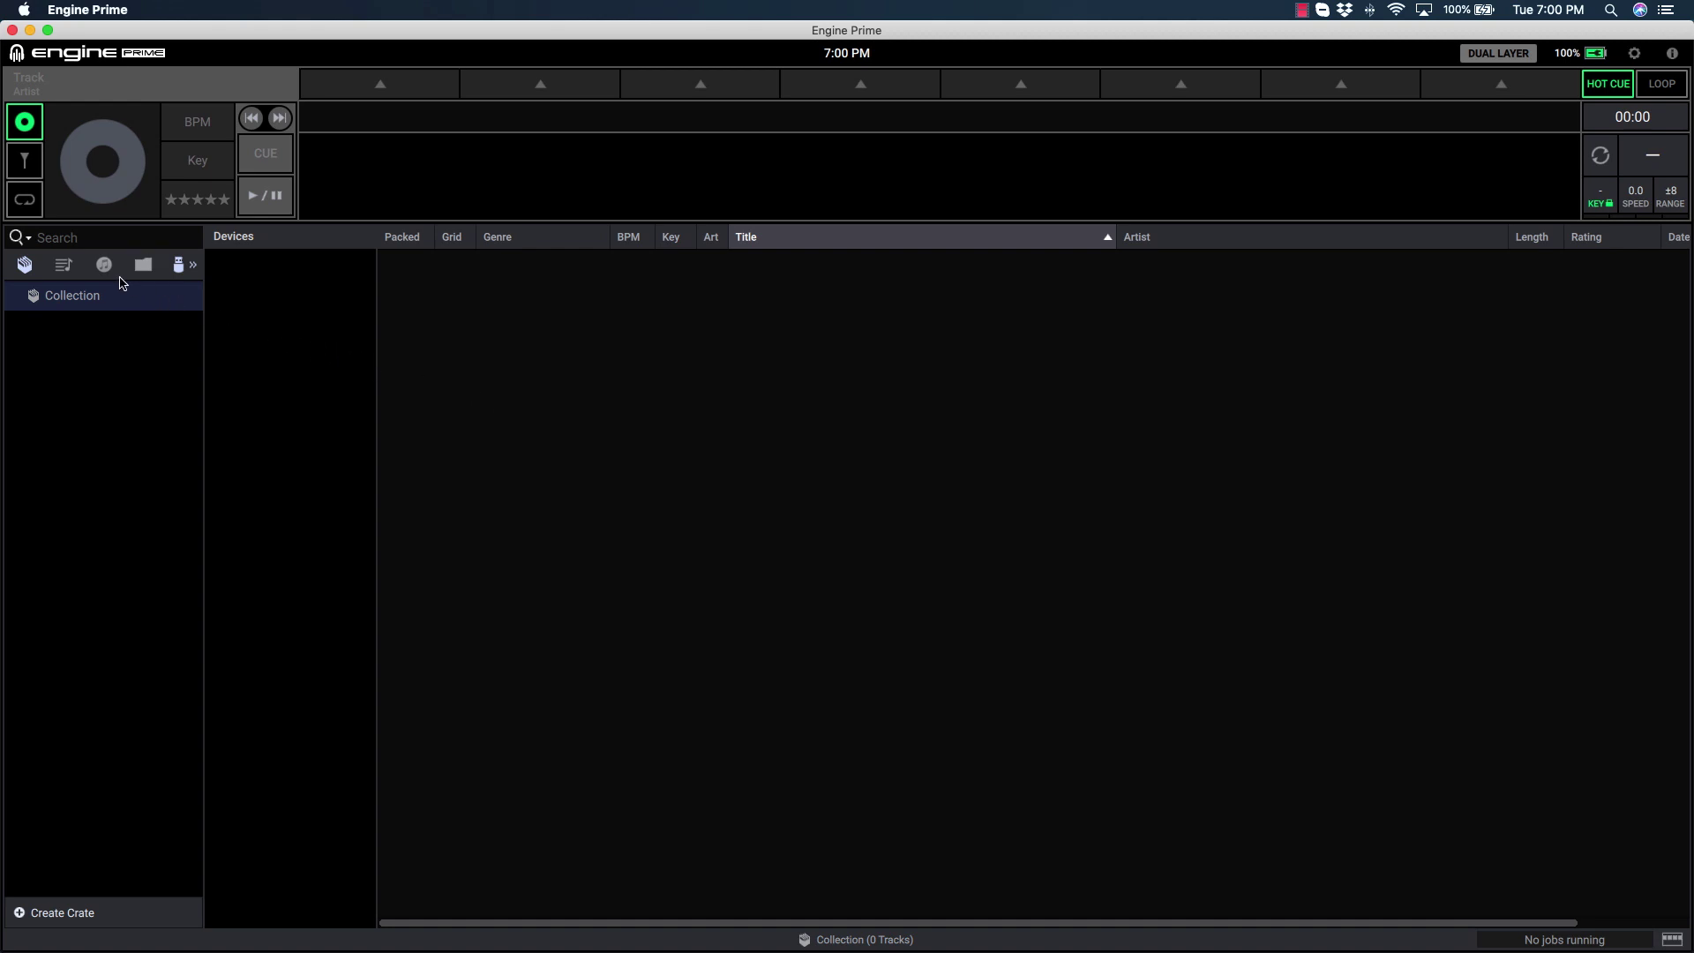
- Update the iTunes library from its playlist view and check the Job Monitor for running jobs
{"action": "left_click", "coordinate": [106, 273]}
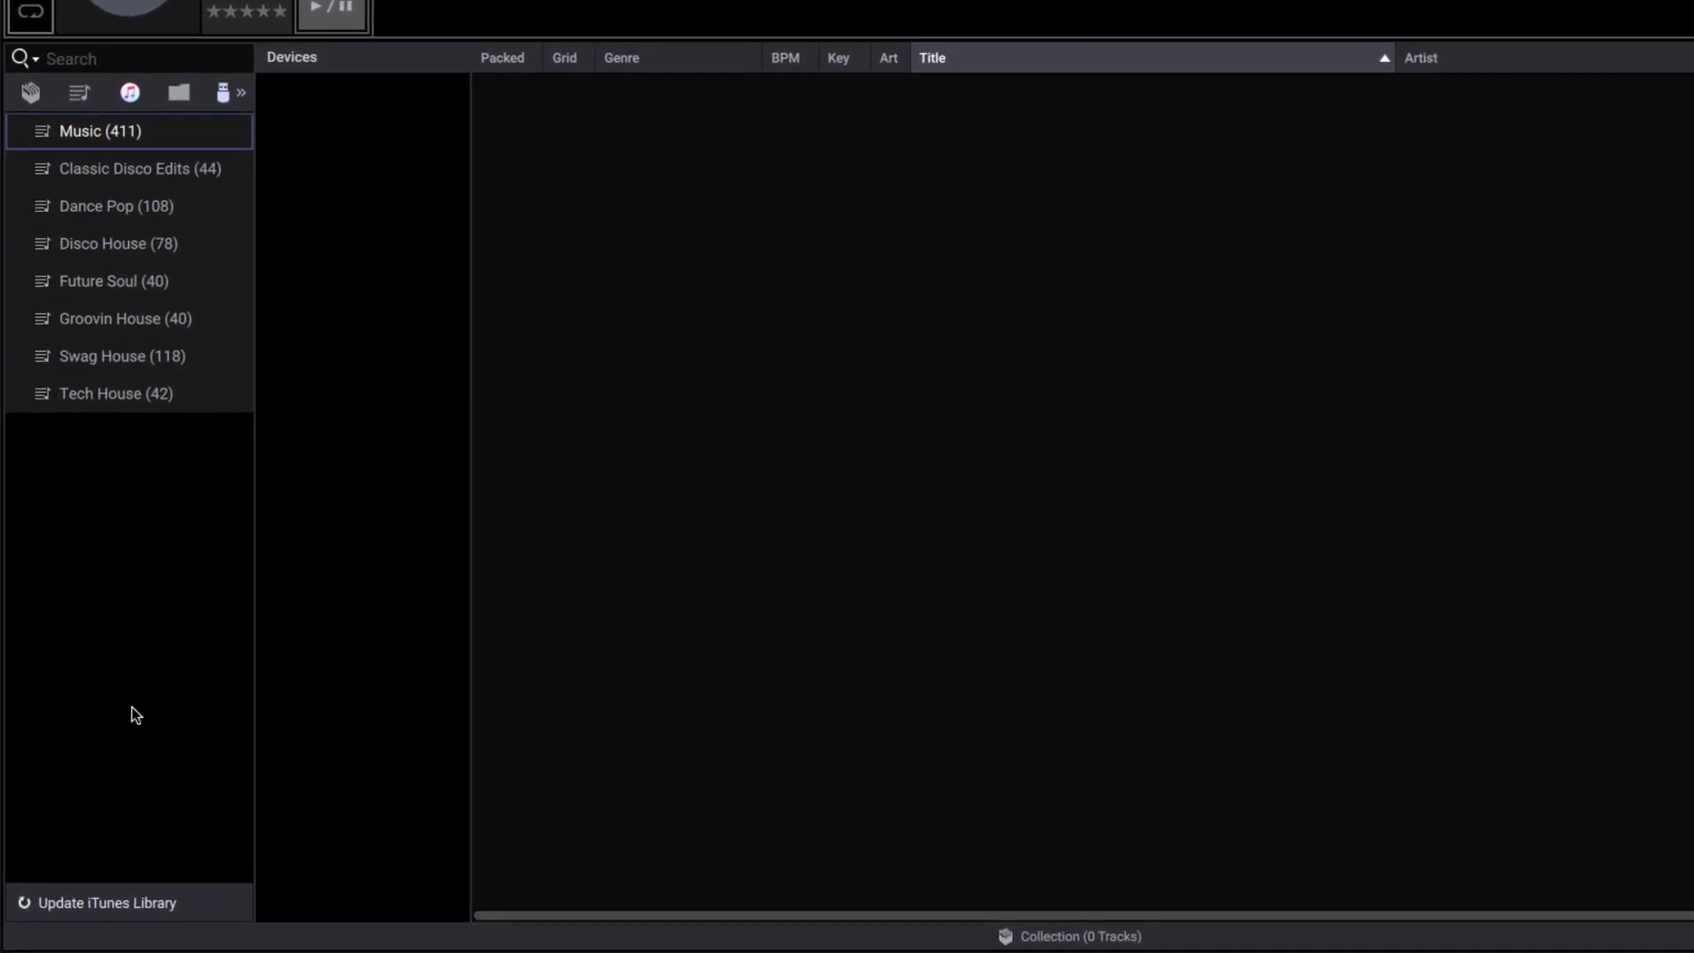
{"action": "left_click", "coordinate": [103, 903]}
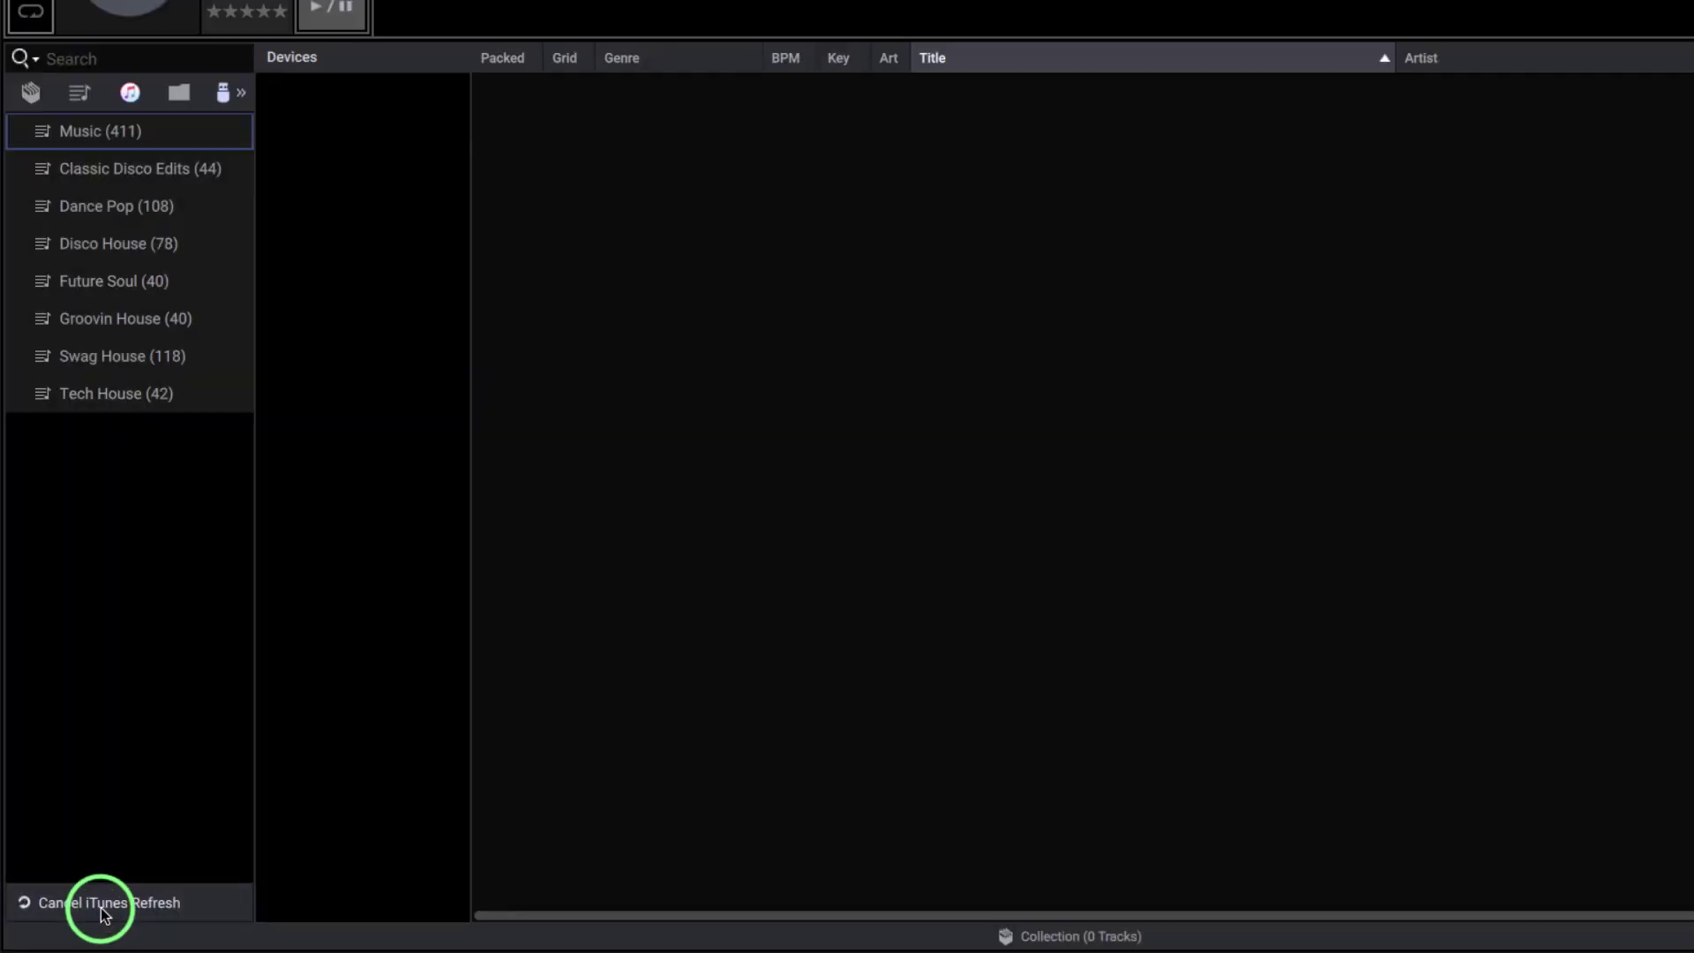
{"action": "left_click", "coordinate": [1531, 935]}
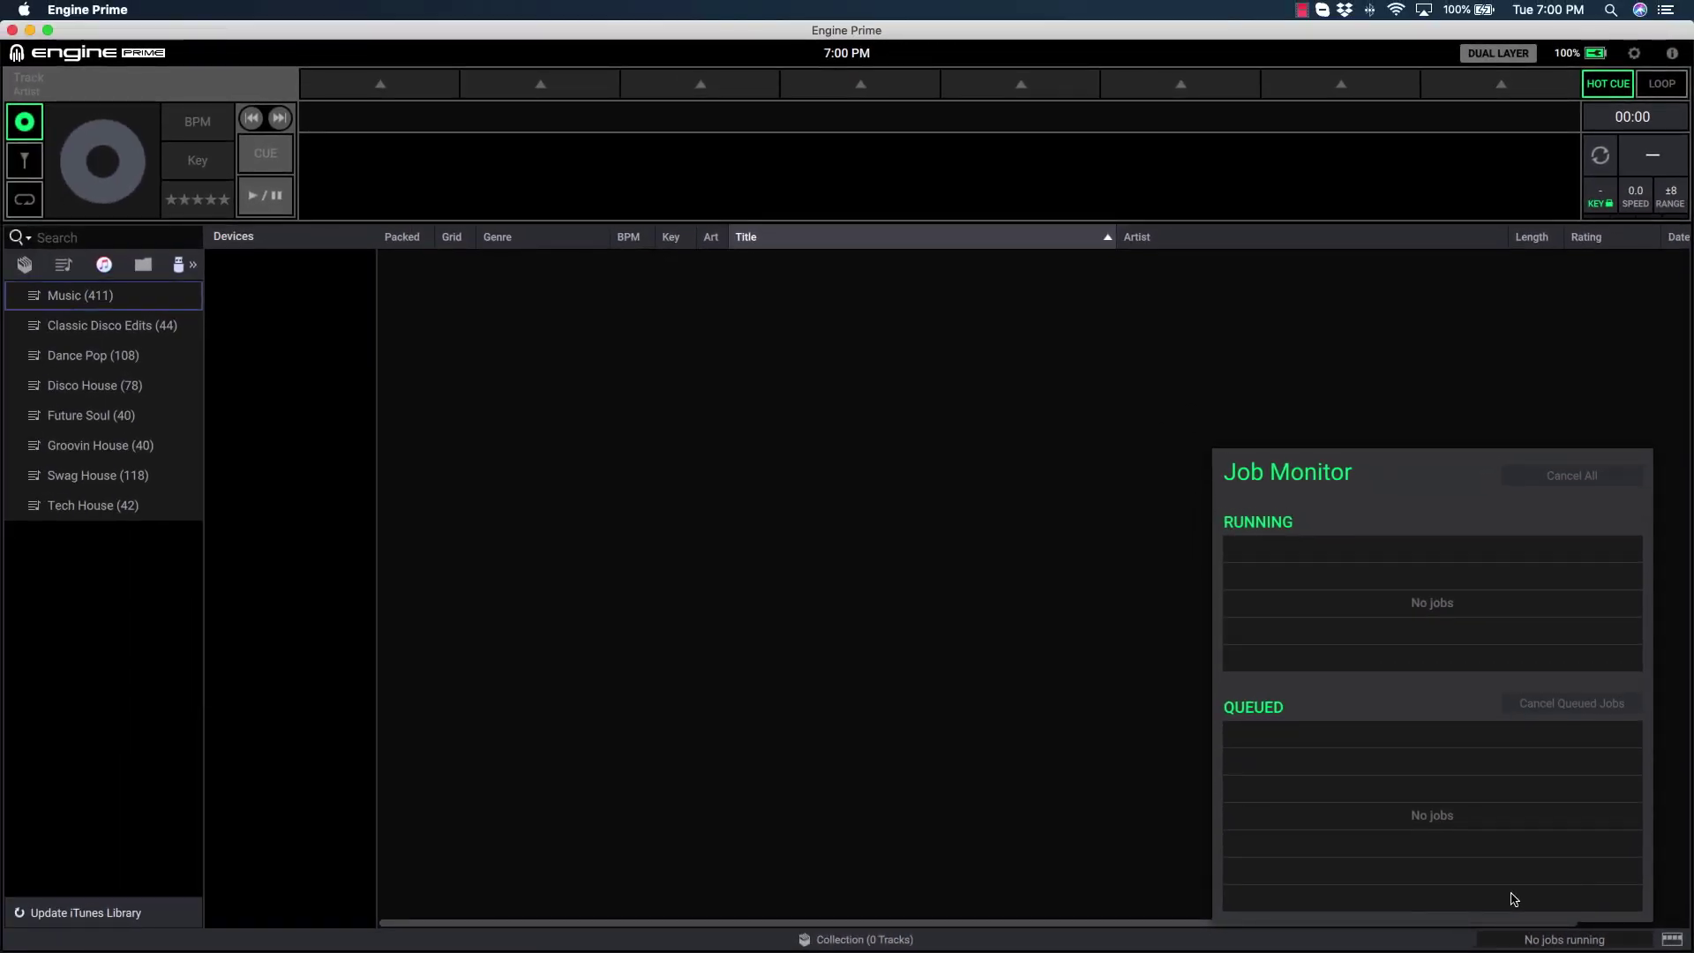
{"action": "left_click", "coordinate": [739, 734]}
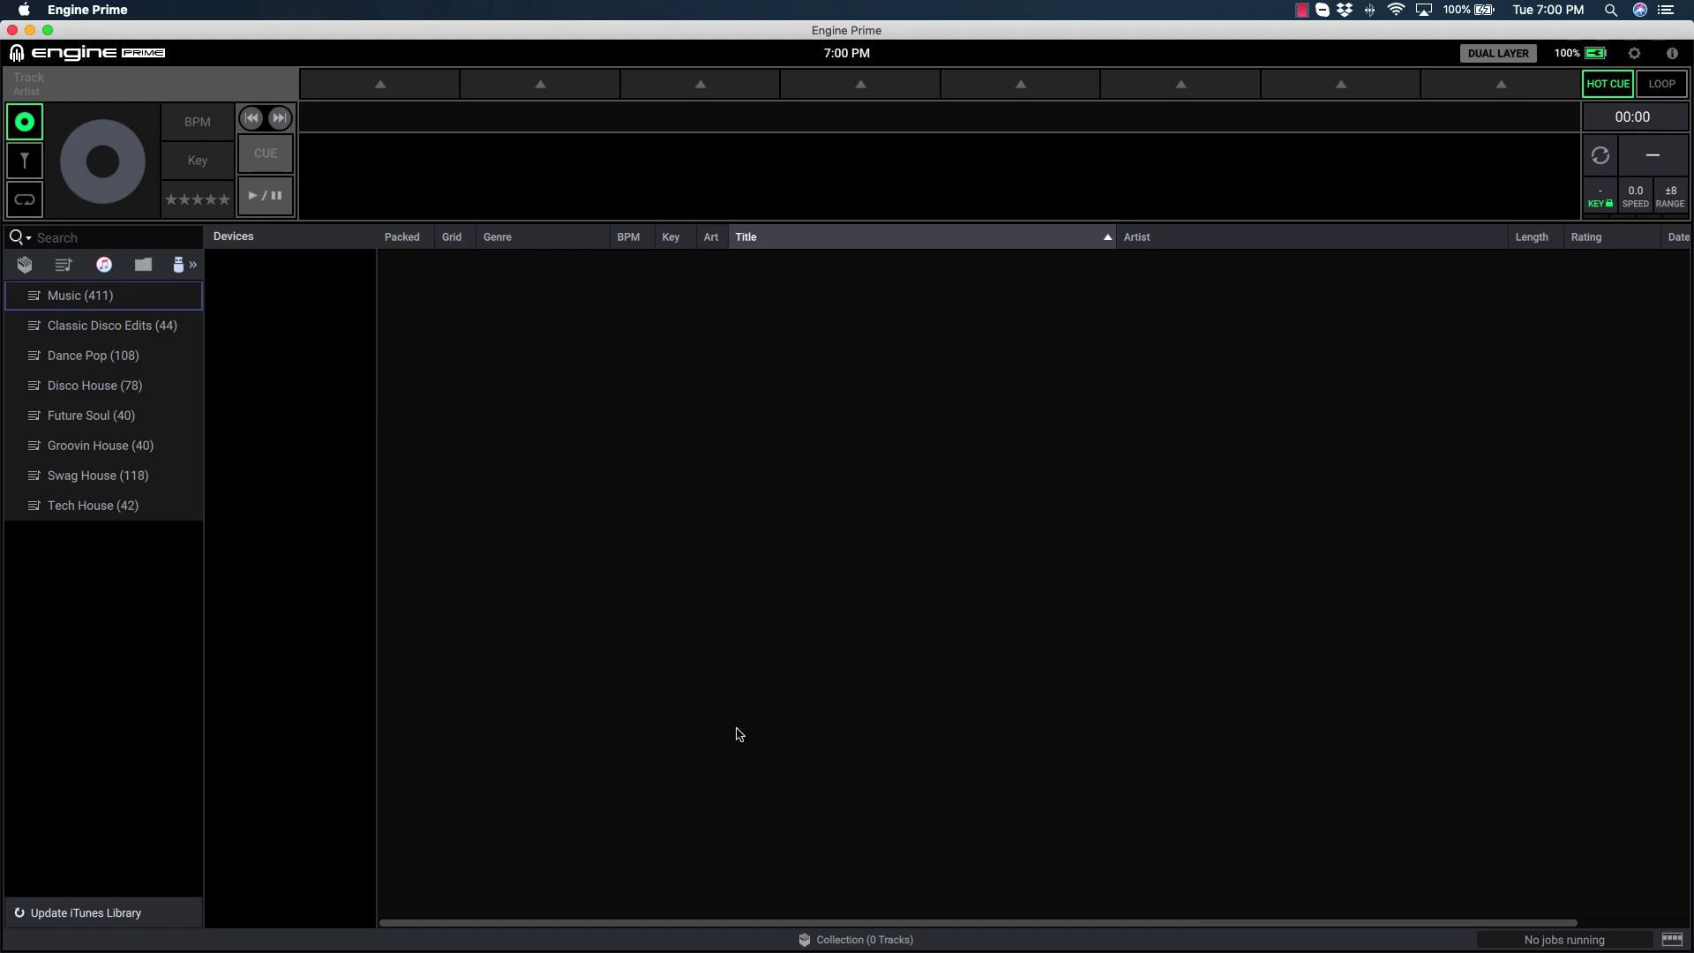
- Look through the tracks of the iTunes playlists from Music through Groovin House
{"action": "left_click", "coordinate": [101, 305]}
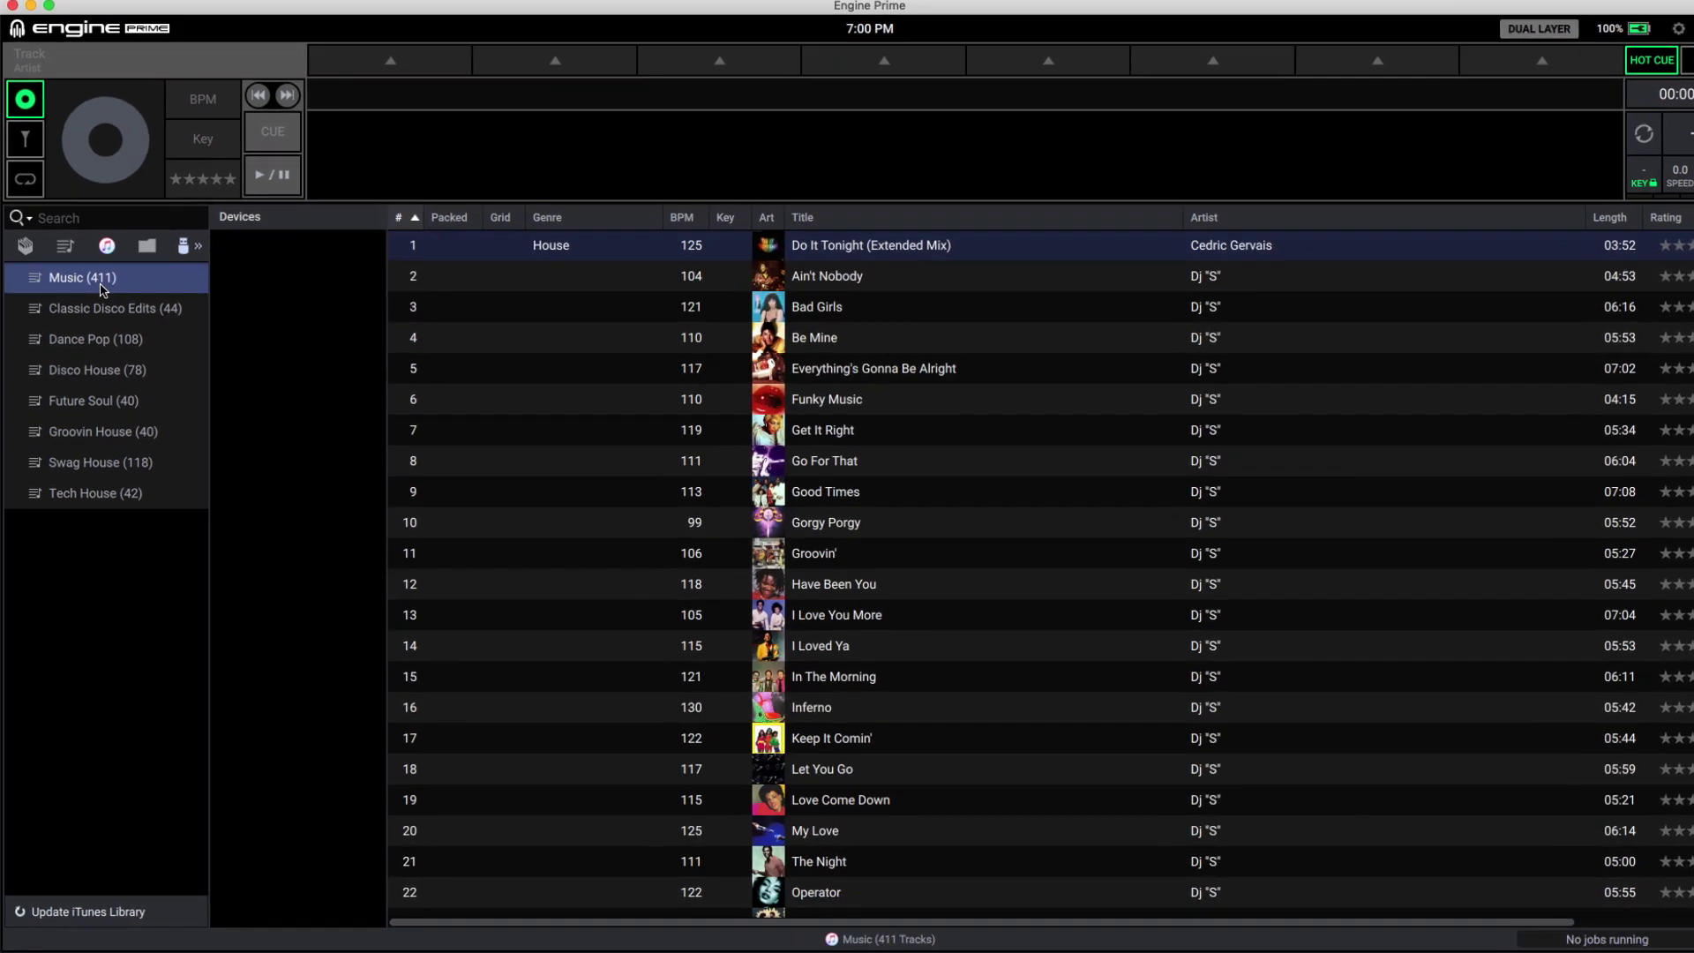
{"action": "left_click", "coordinate": [111, 306]}
{"action": "left_click", "coordinate": [103, 342]}
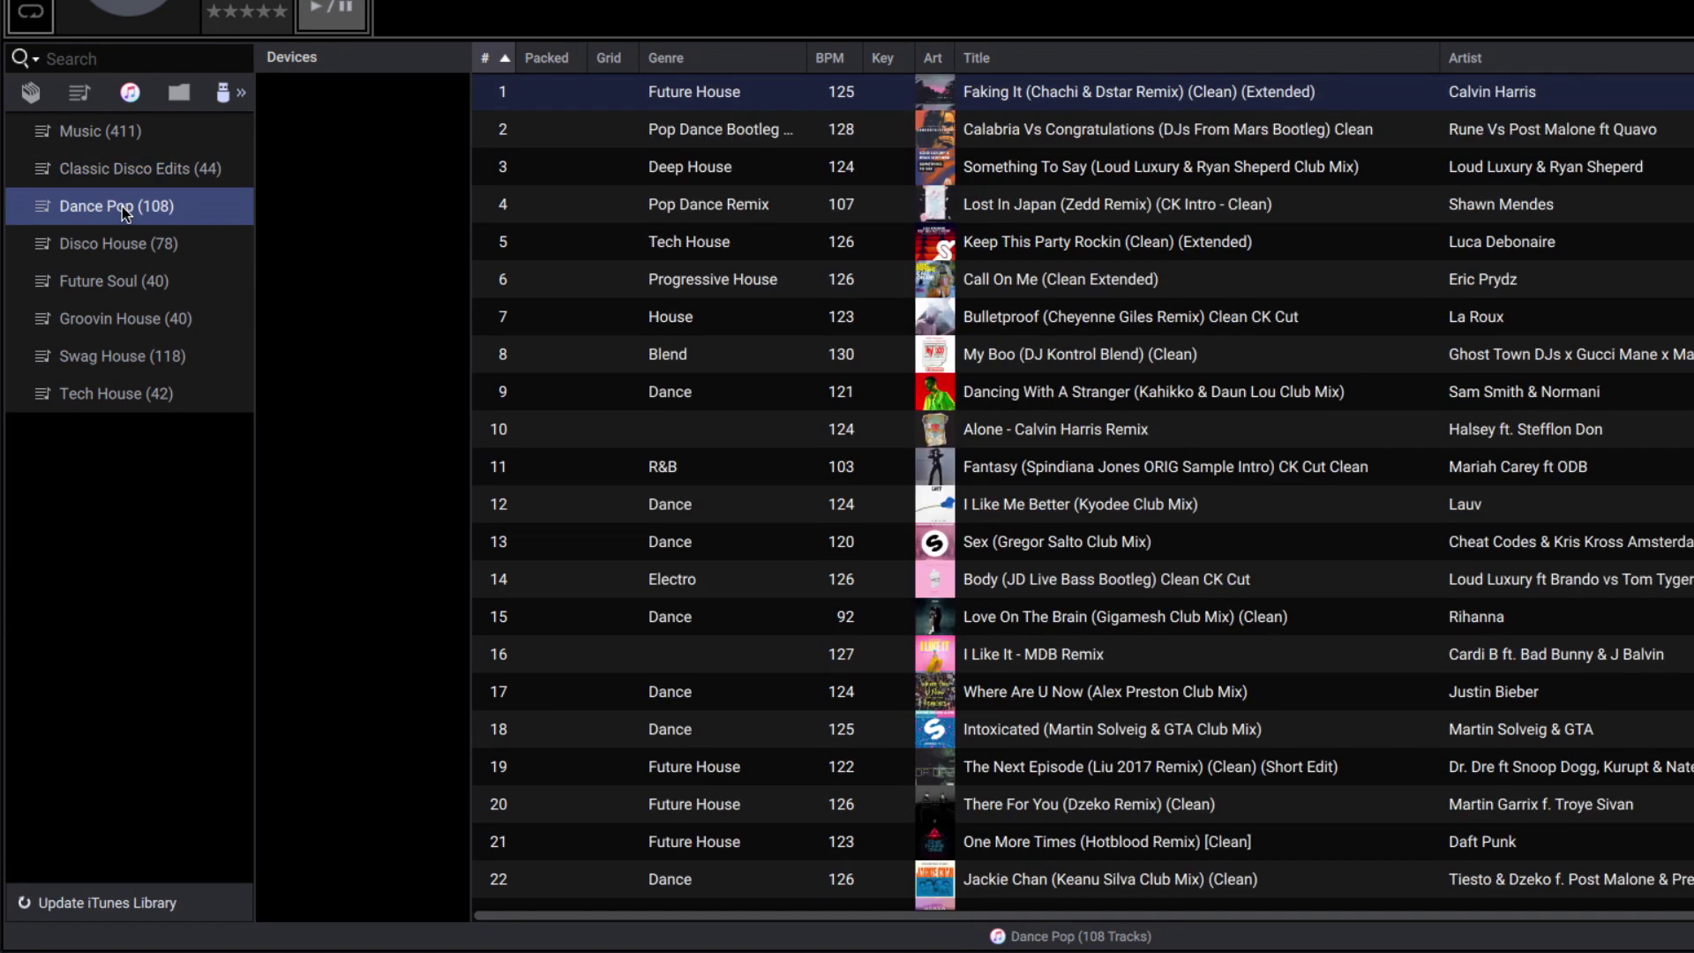
{"action": "left_click", "coordinate": [122, 245]}
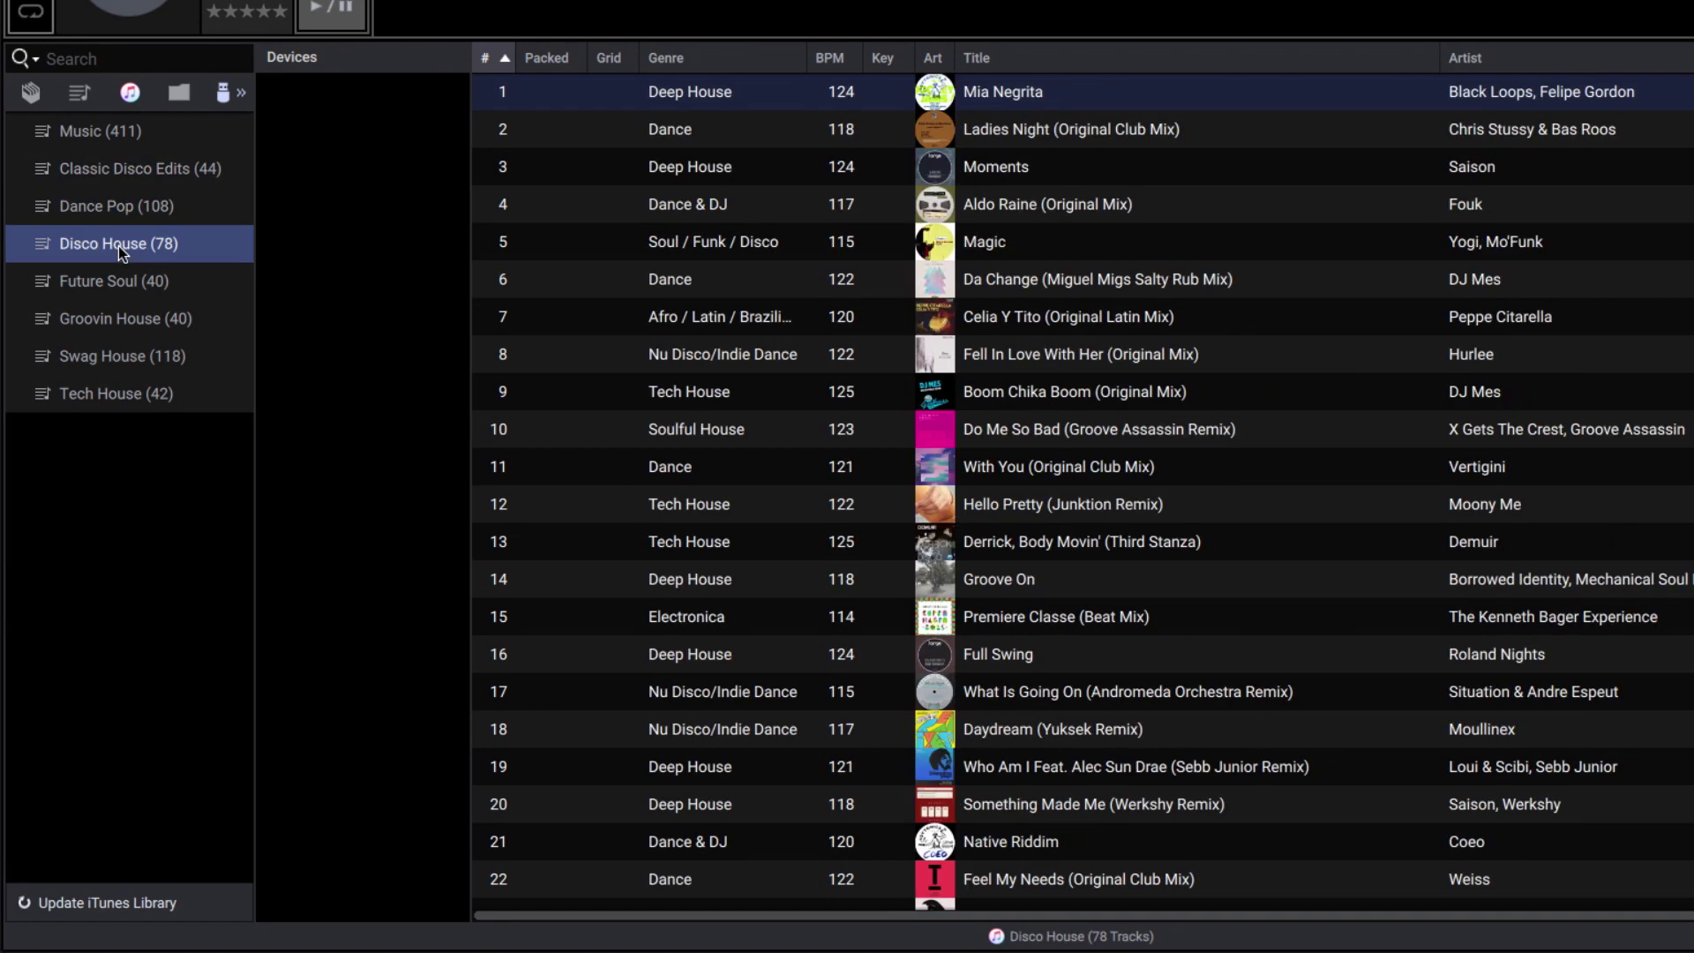
{"action": "left_click", "coordinate": [125, 282]}
{"action": "left_click", "coordinate": [137, 328]}
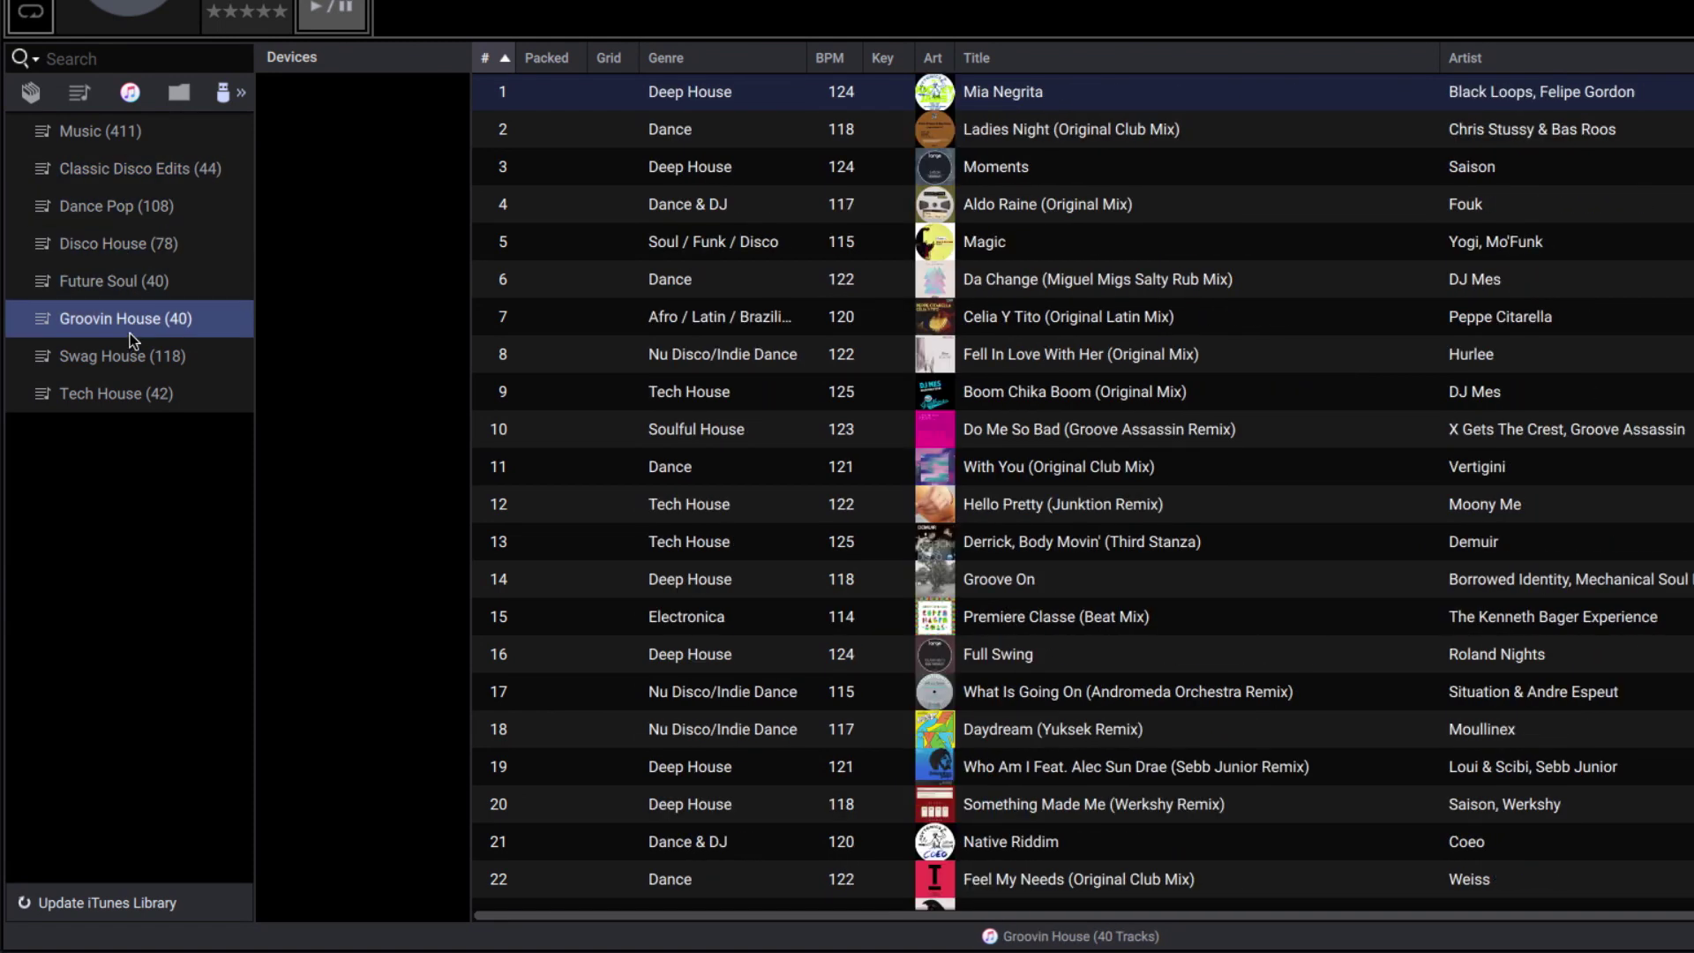
- Add the Tech House iTunes playlist to the Collection as a crate
{"action": "left_click", "coordinate": [127, 393]}
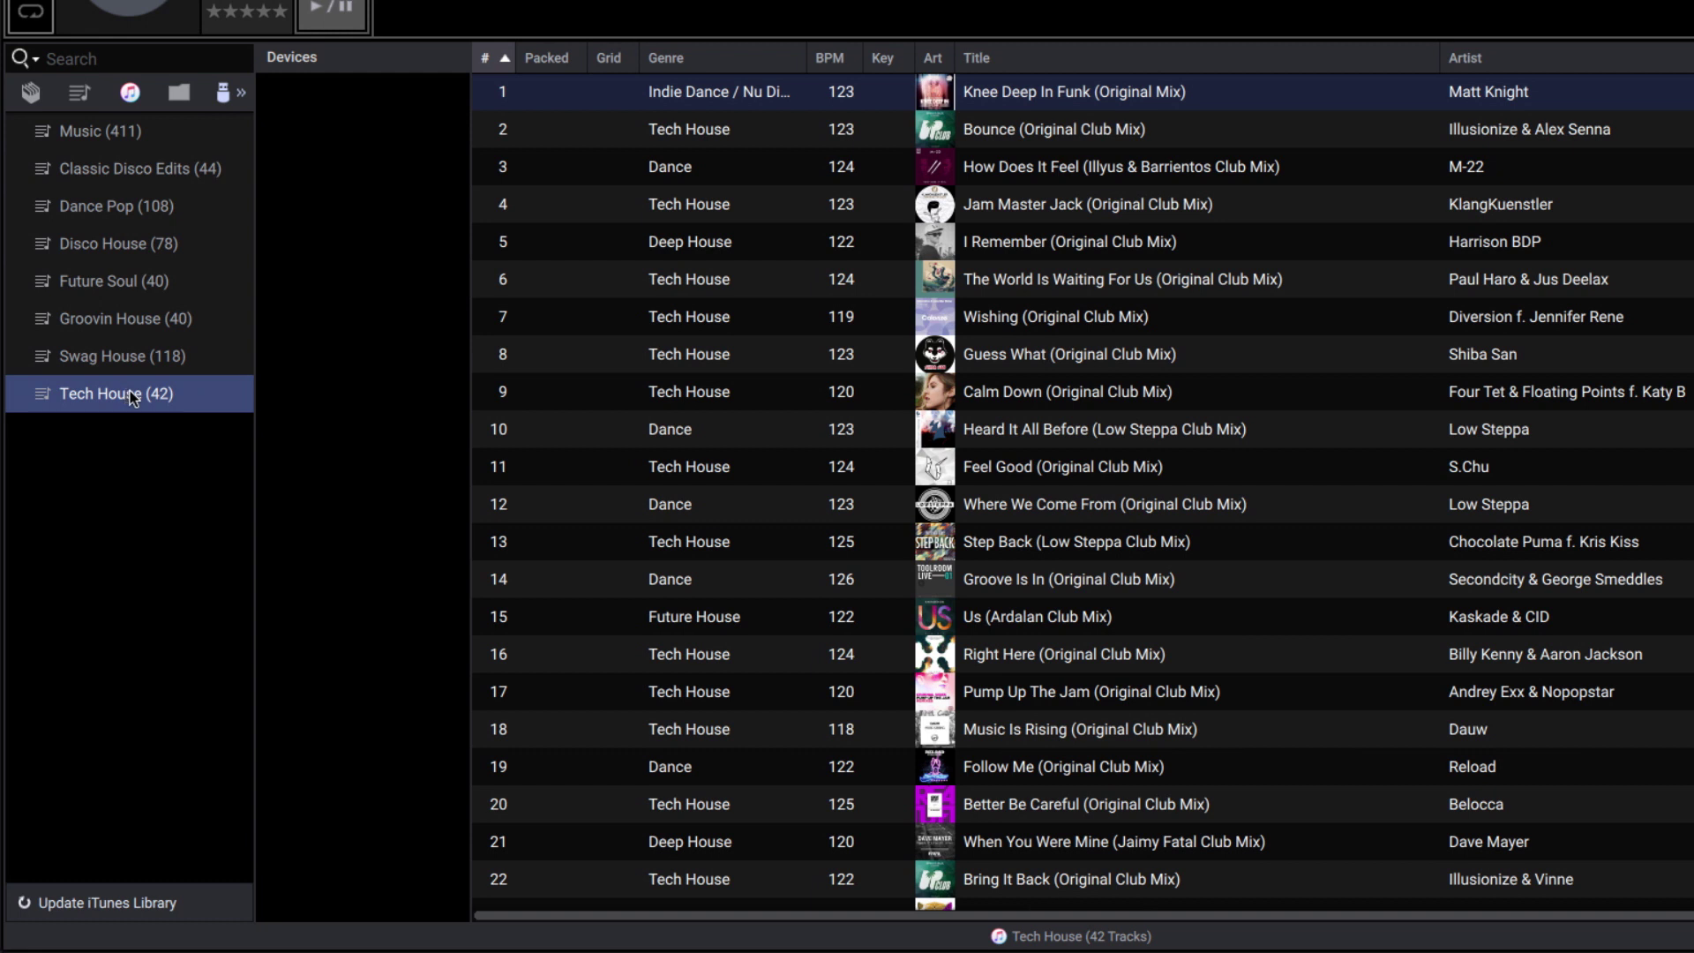
{"action": "left_click_drag", "start_coordinate": [132, 397], "coordinate": [56, 177]}
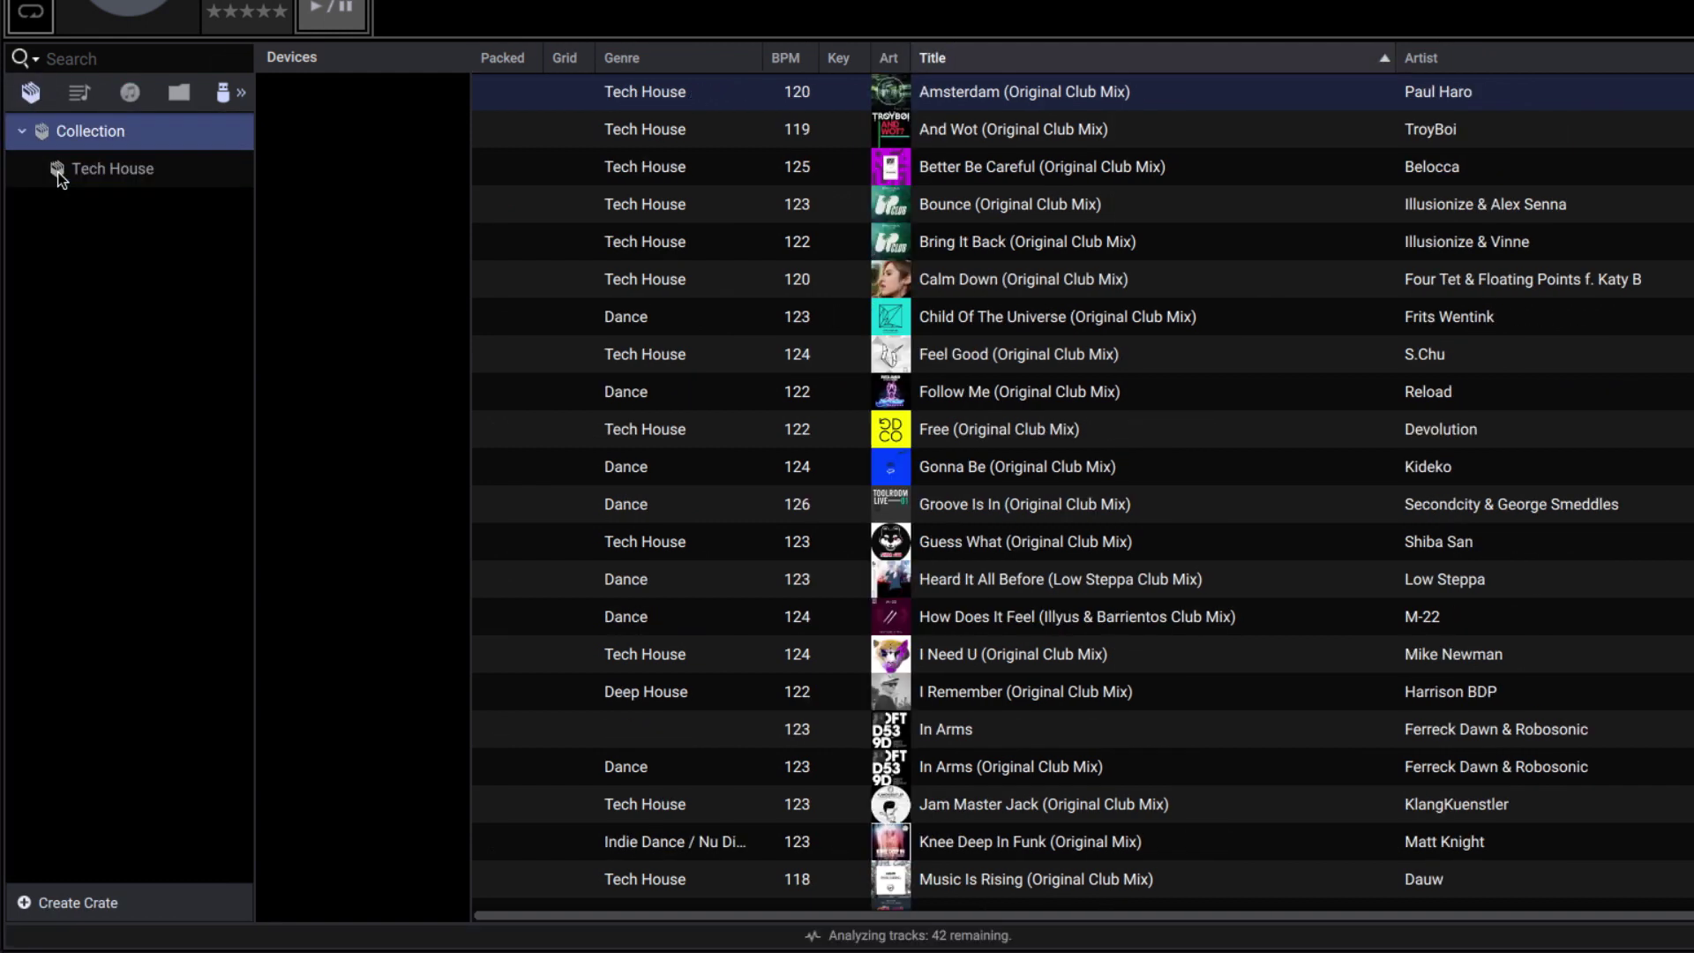
- Return to the iTunes library and import Tech House as a playlist
{"action": "left_click", "coordinate": [129, 92]}
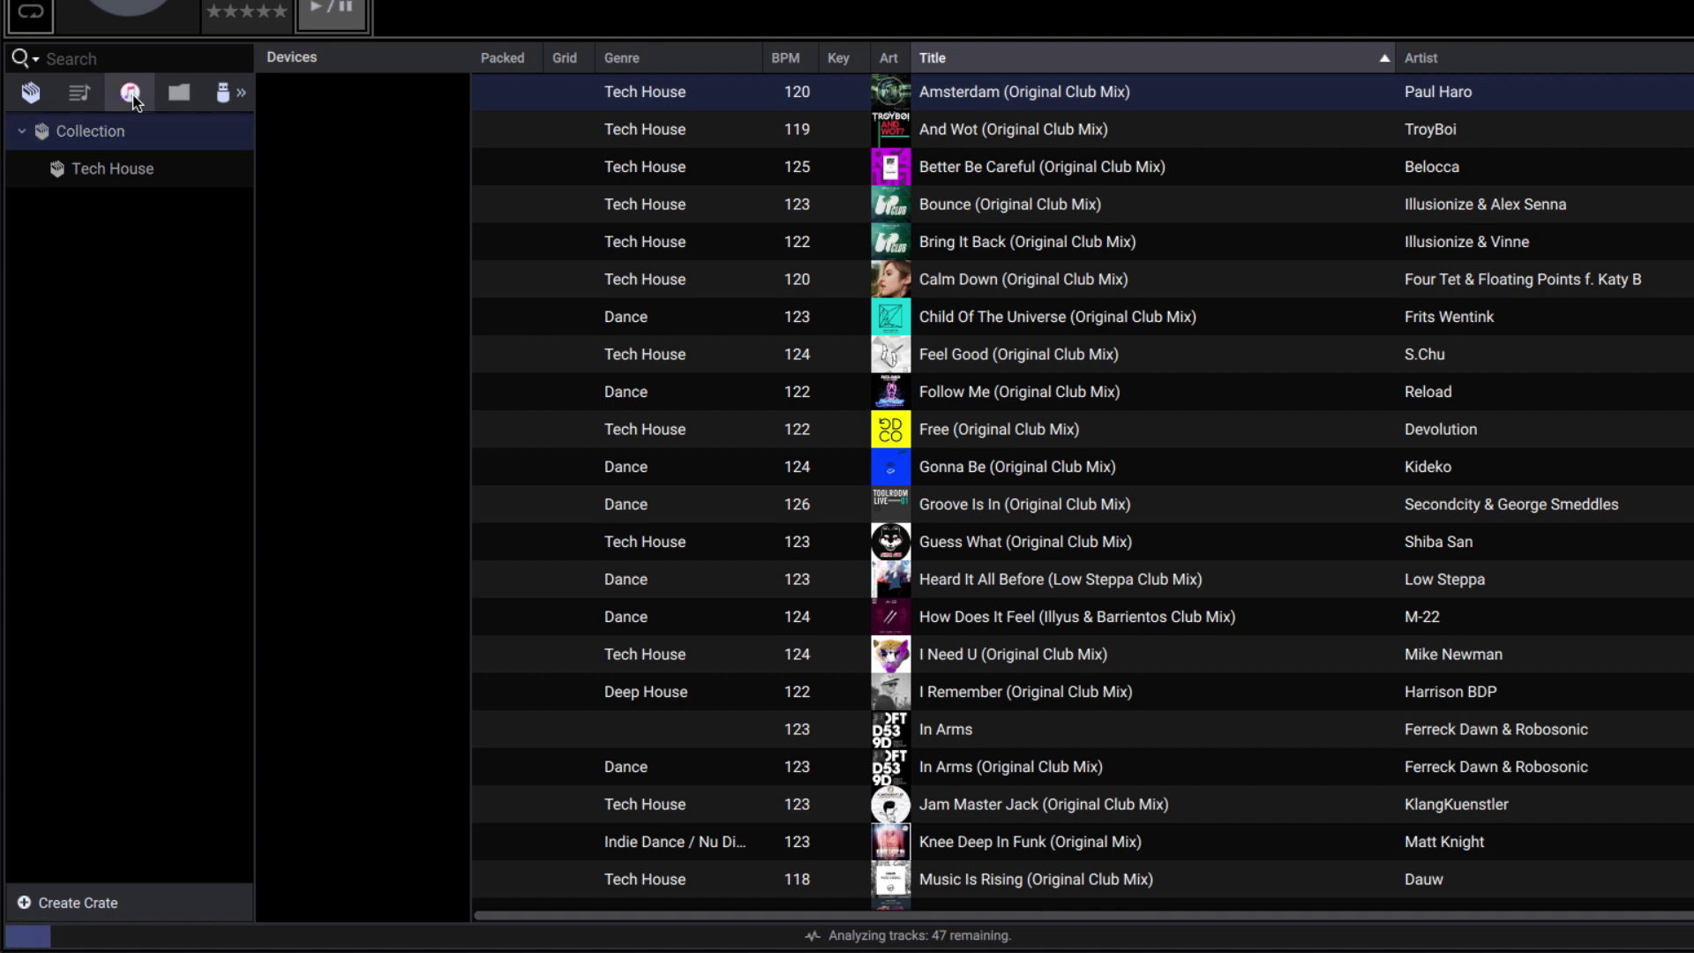
{"action": "left_click", "coordinate": [167, 394]}
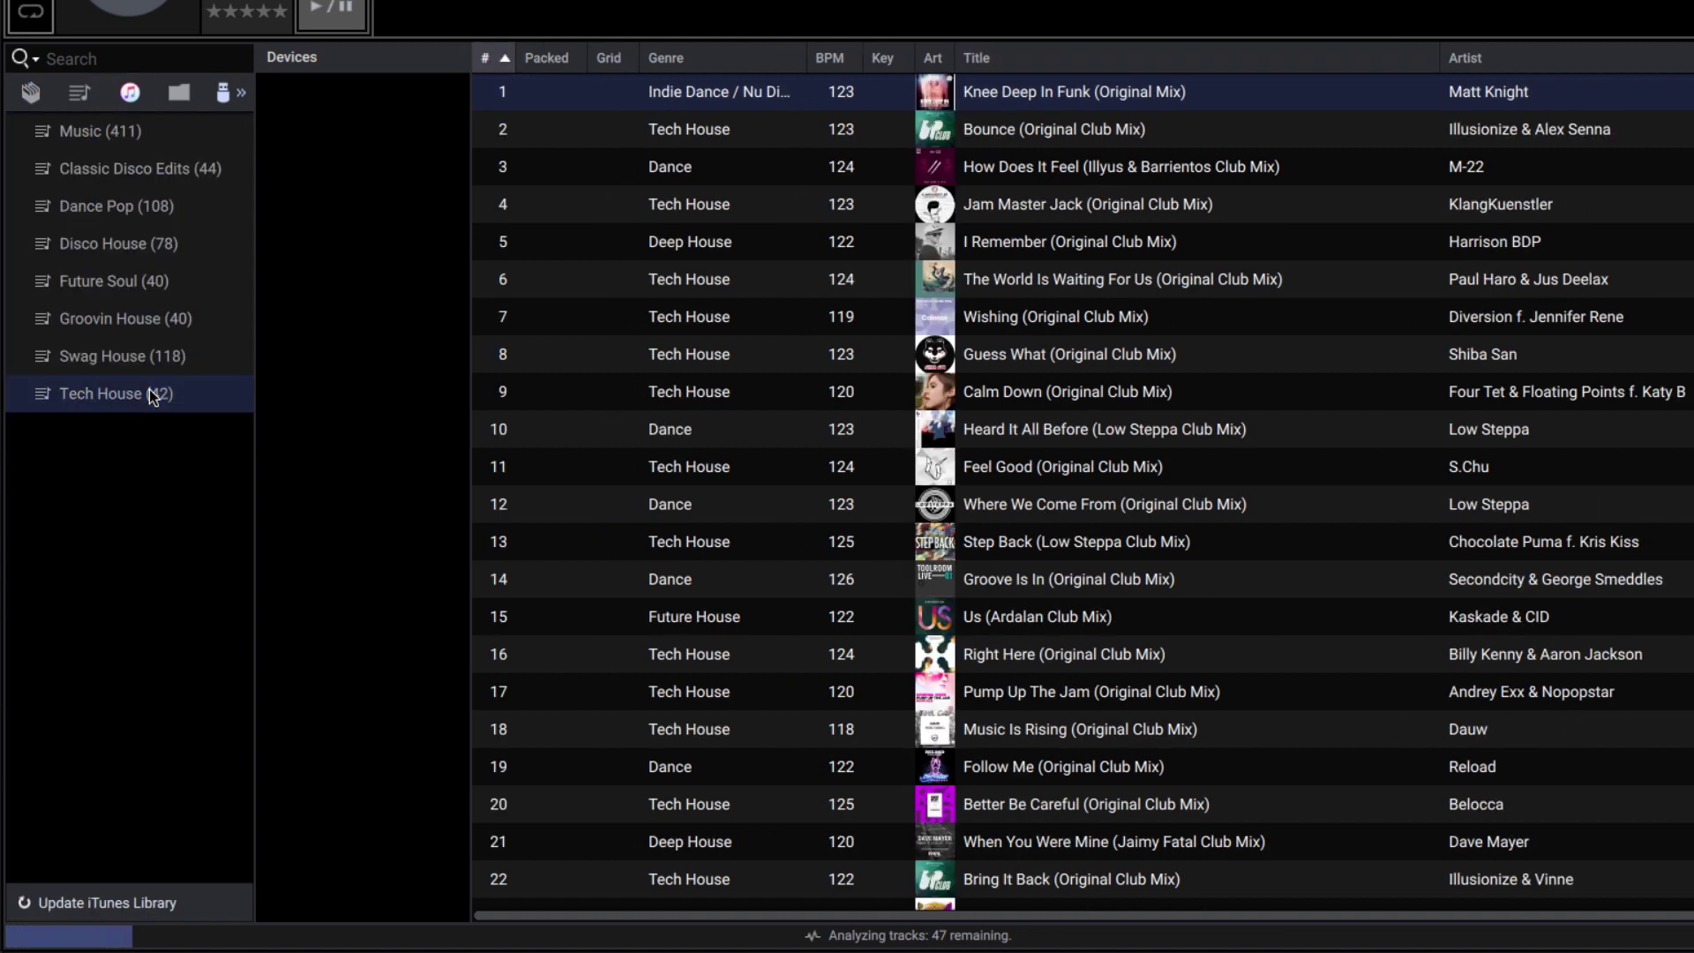
{"action": "right_click", "coordinate": [159, 394]}
{"action": "left_click", "coordinate": [209, 409]}
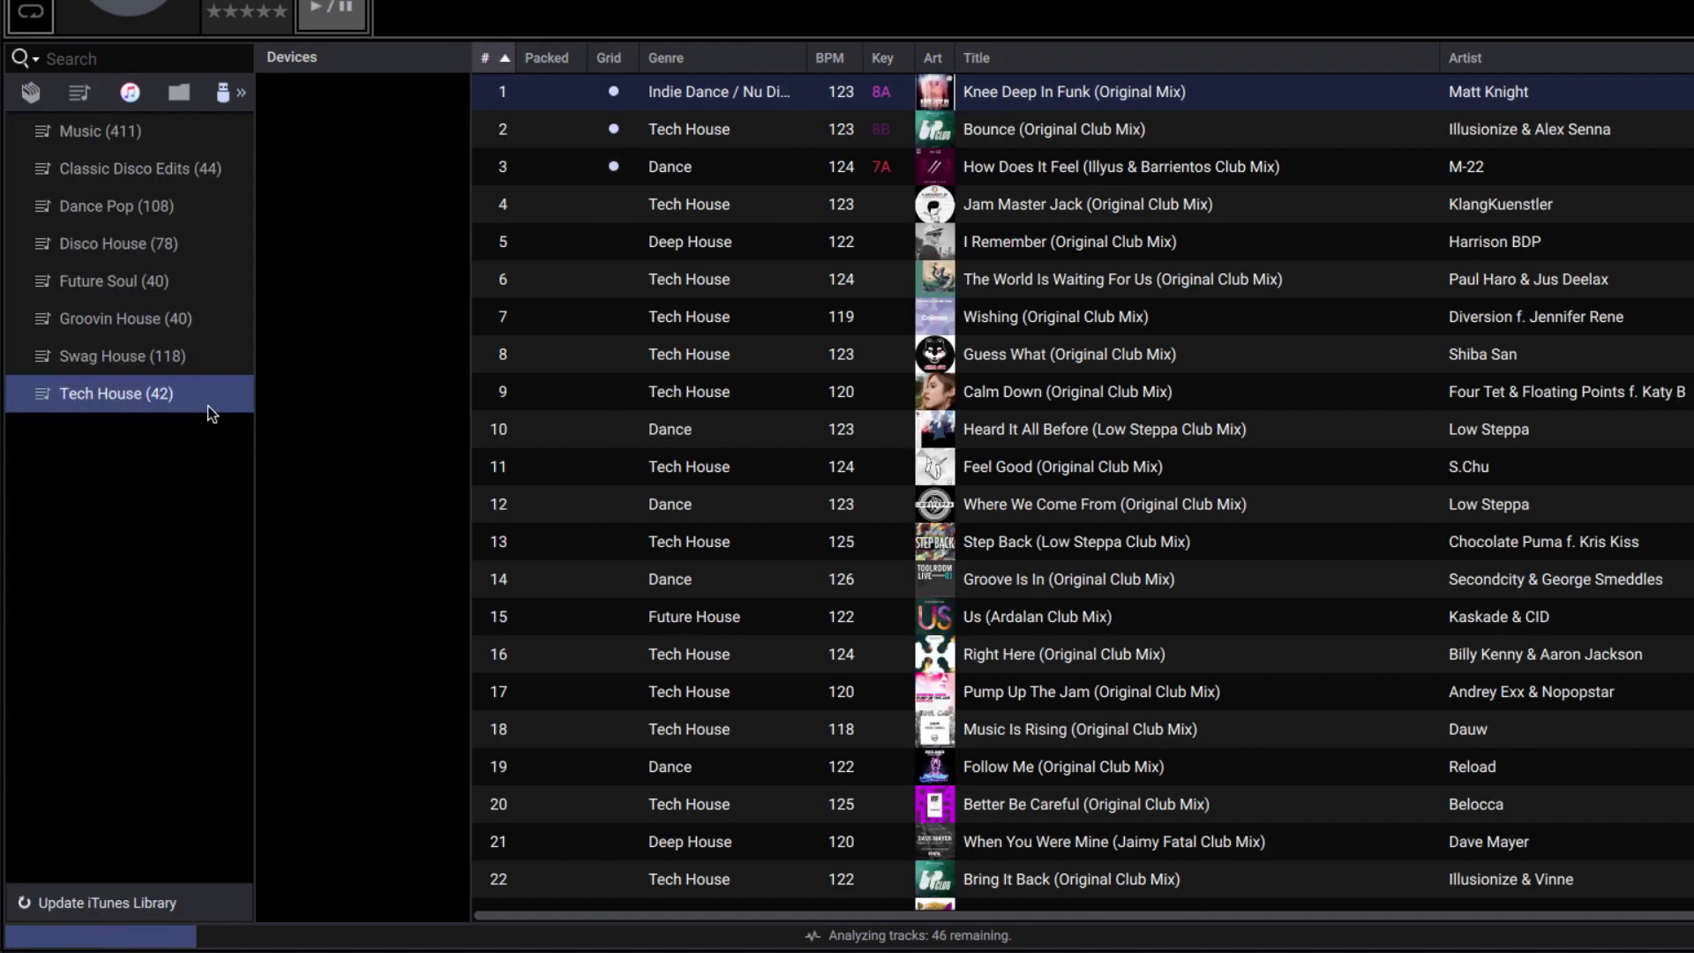
- Import the Groovin House iTunes playlist as a playlist and also add it to the Collection as a crate
{"action": "left_click", "coordinate": [161, 321]}
{"action": "right_click", "coordinate": [161, 322]}
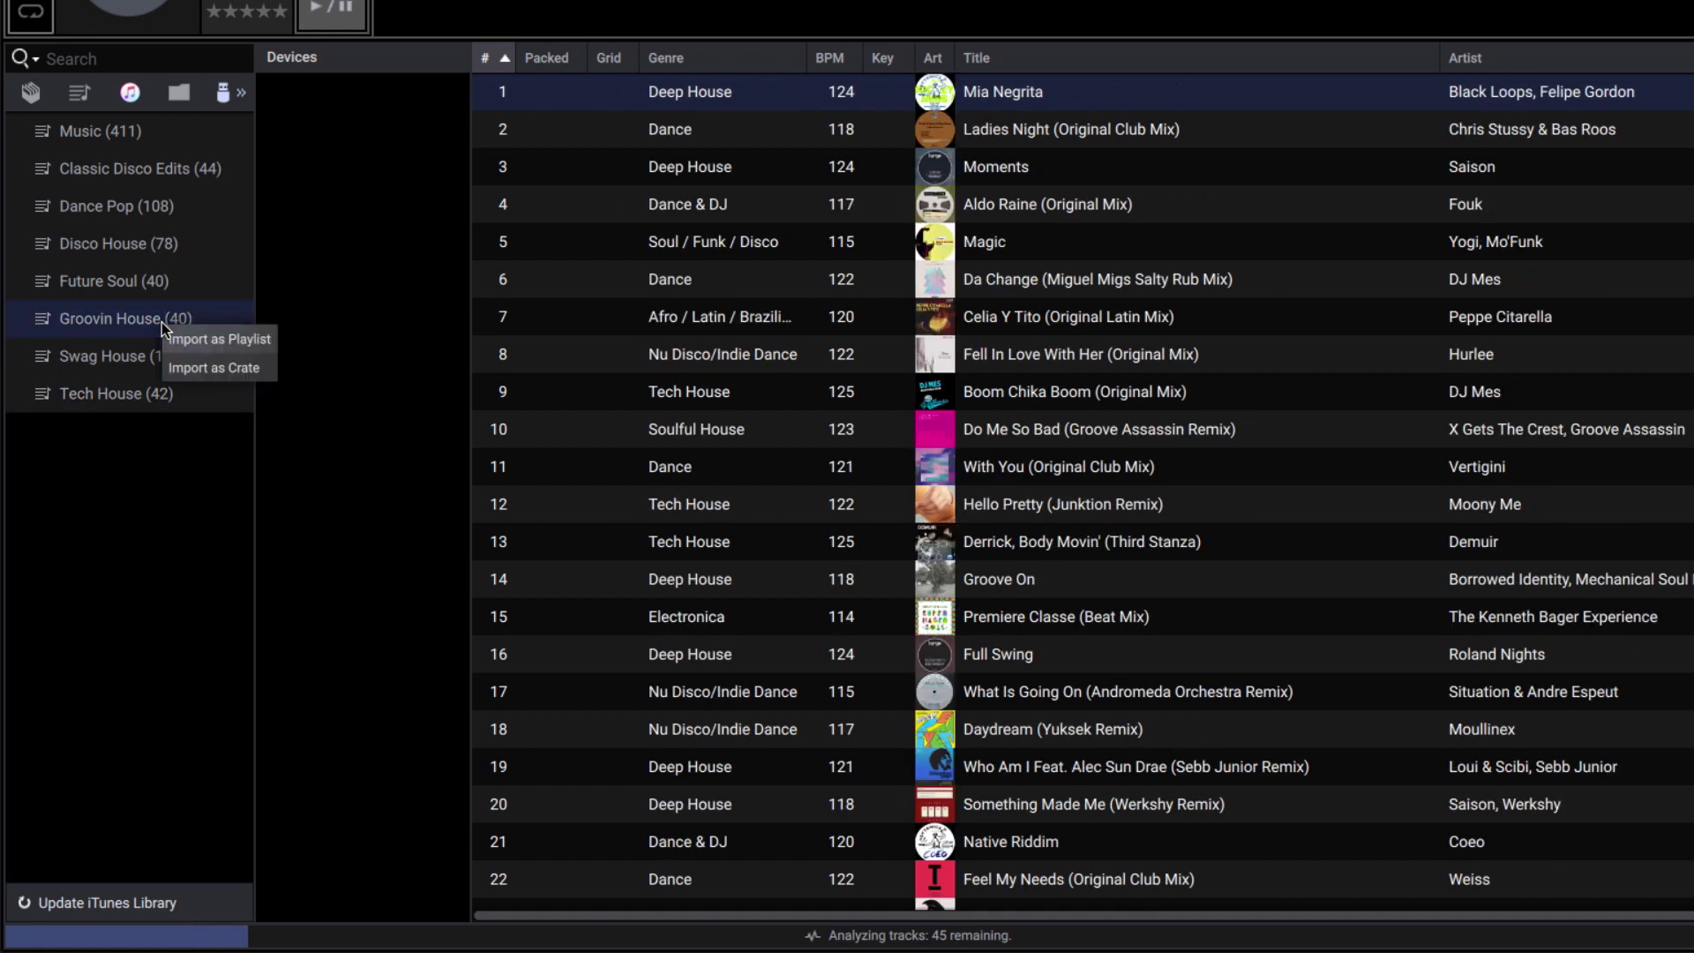
{"action": "left_click", "coordinate": [219, 338]}
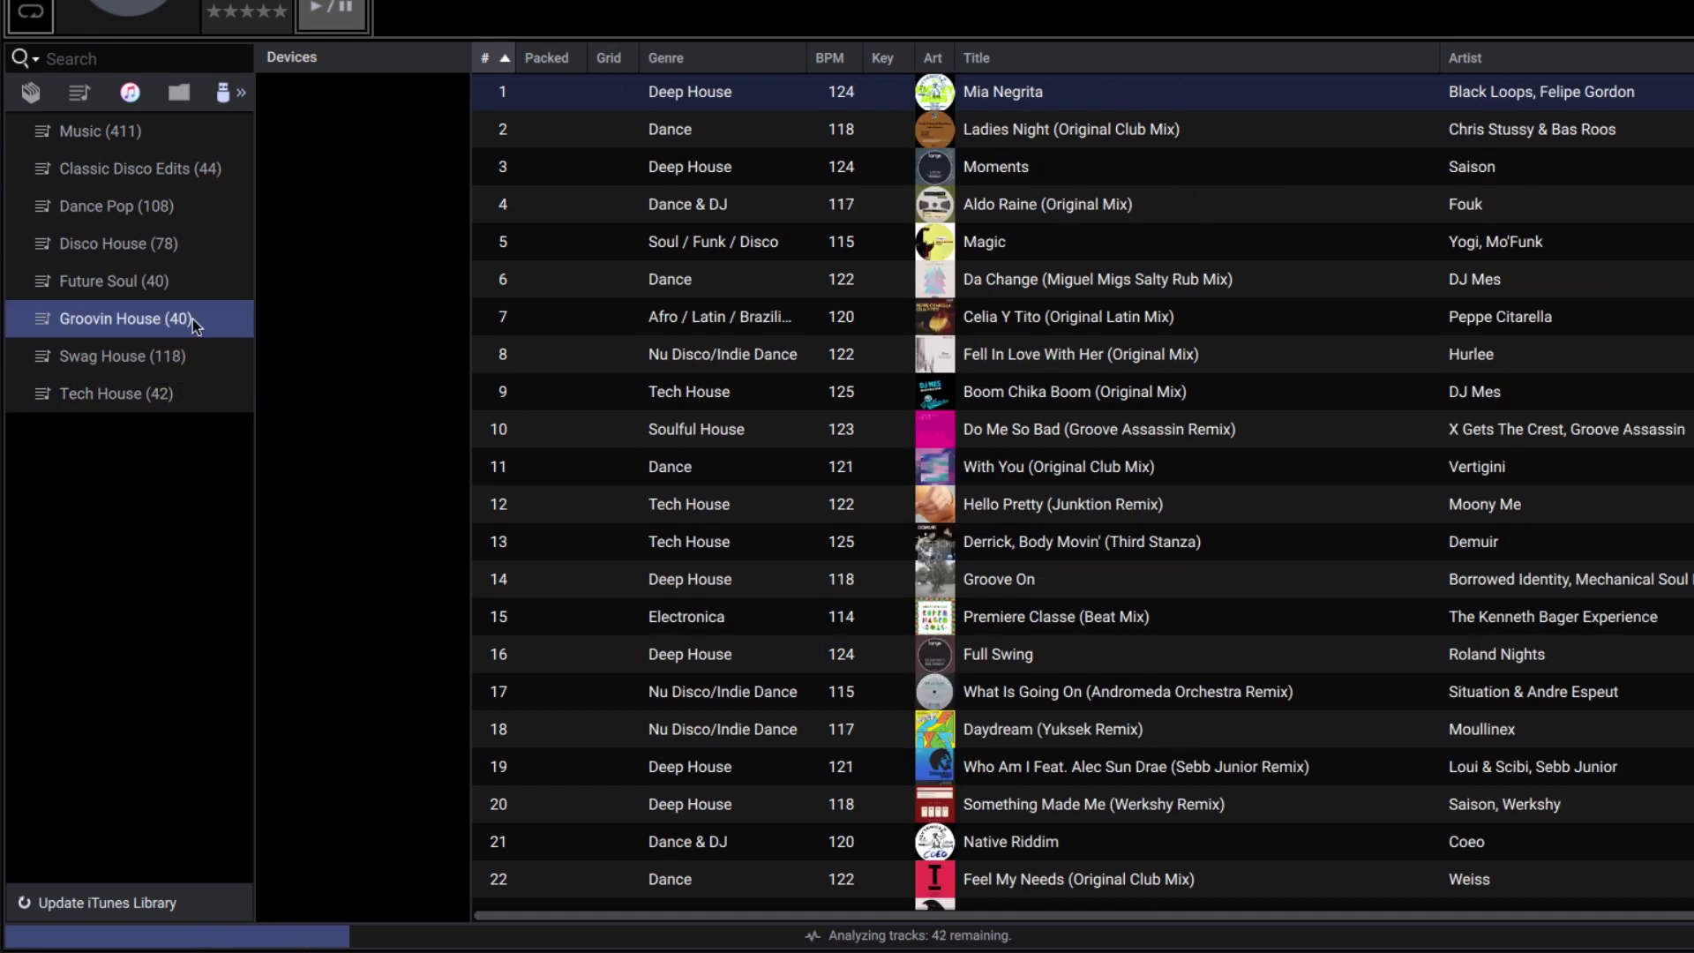
{"action": "left_click_drag", "start_coordinate": [192, 320], "coordinate": [87, 230]}
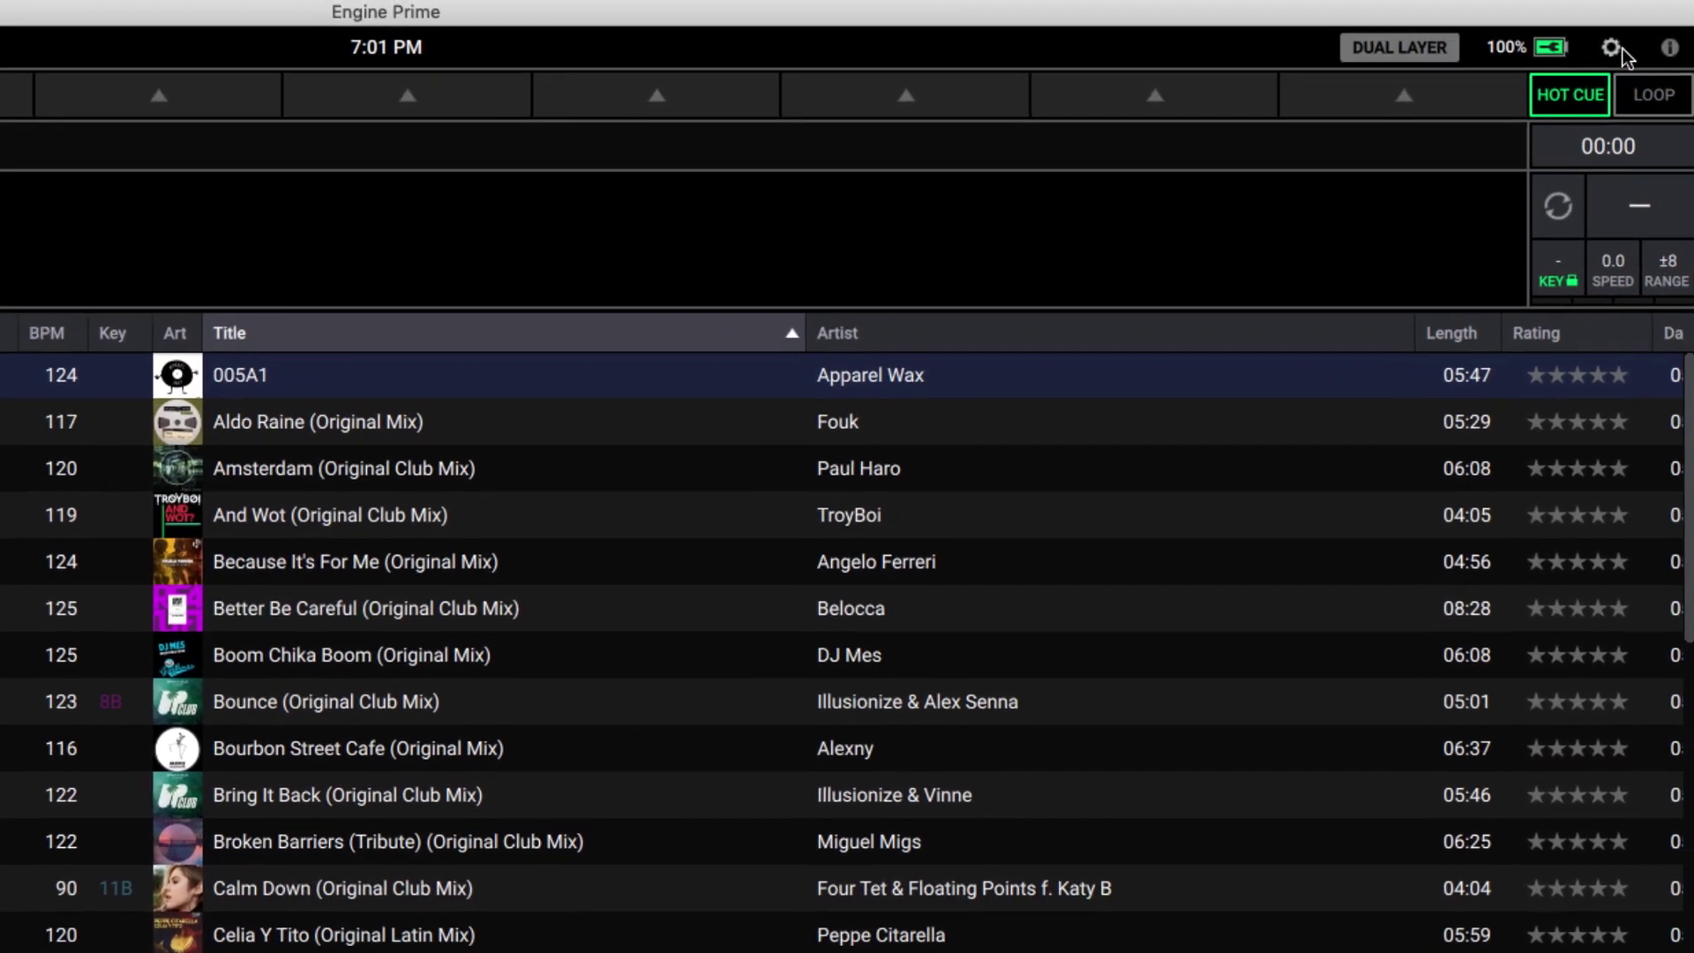
- Examine the Auto Analysis option in the library settings, then close the settings
{"action": "left_click", "coordinate": [1612, 46]}
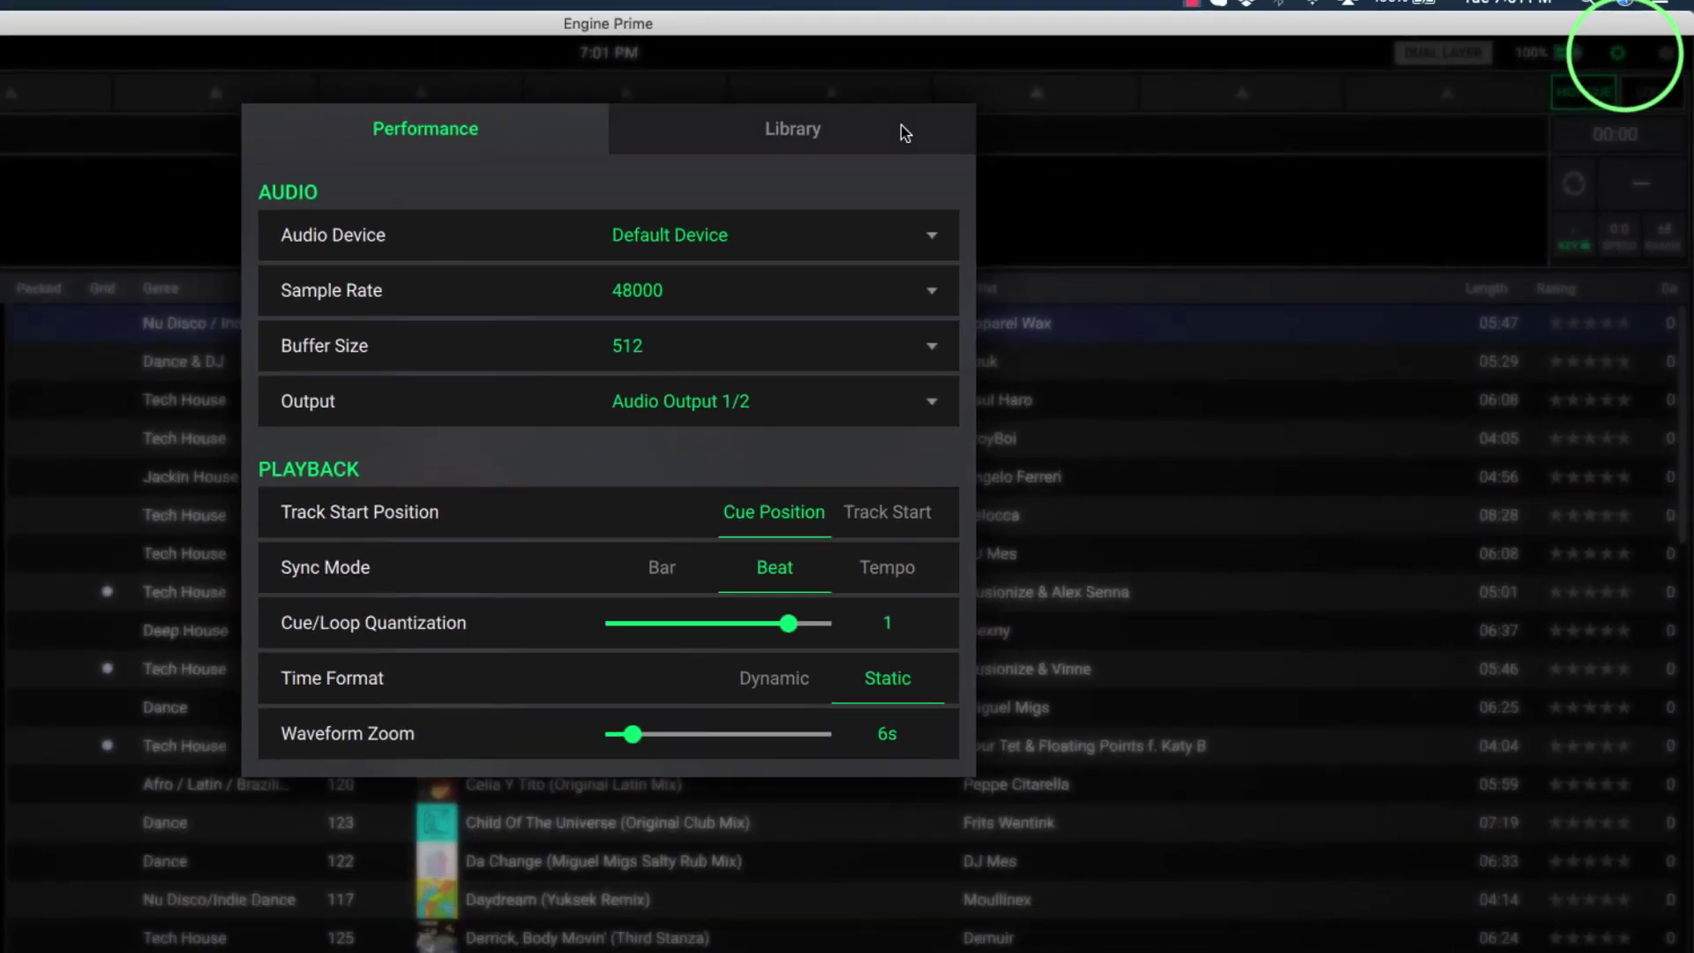
{"action": "left_click", "coordinate": [725, 142]}
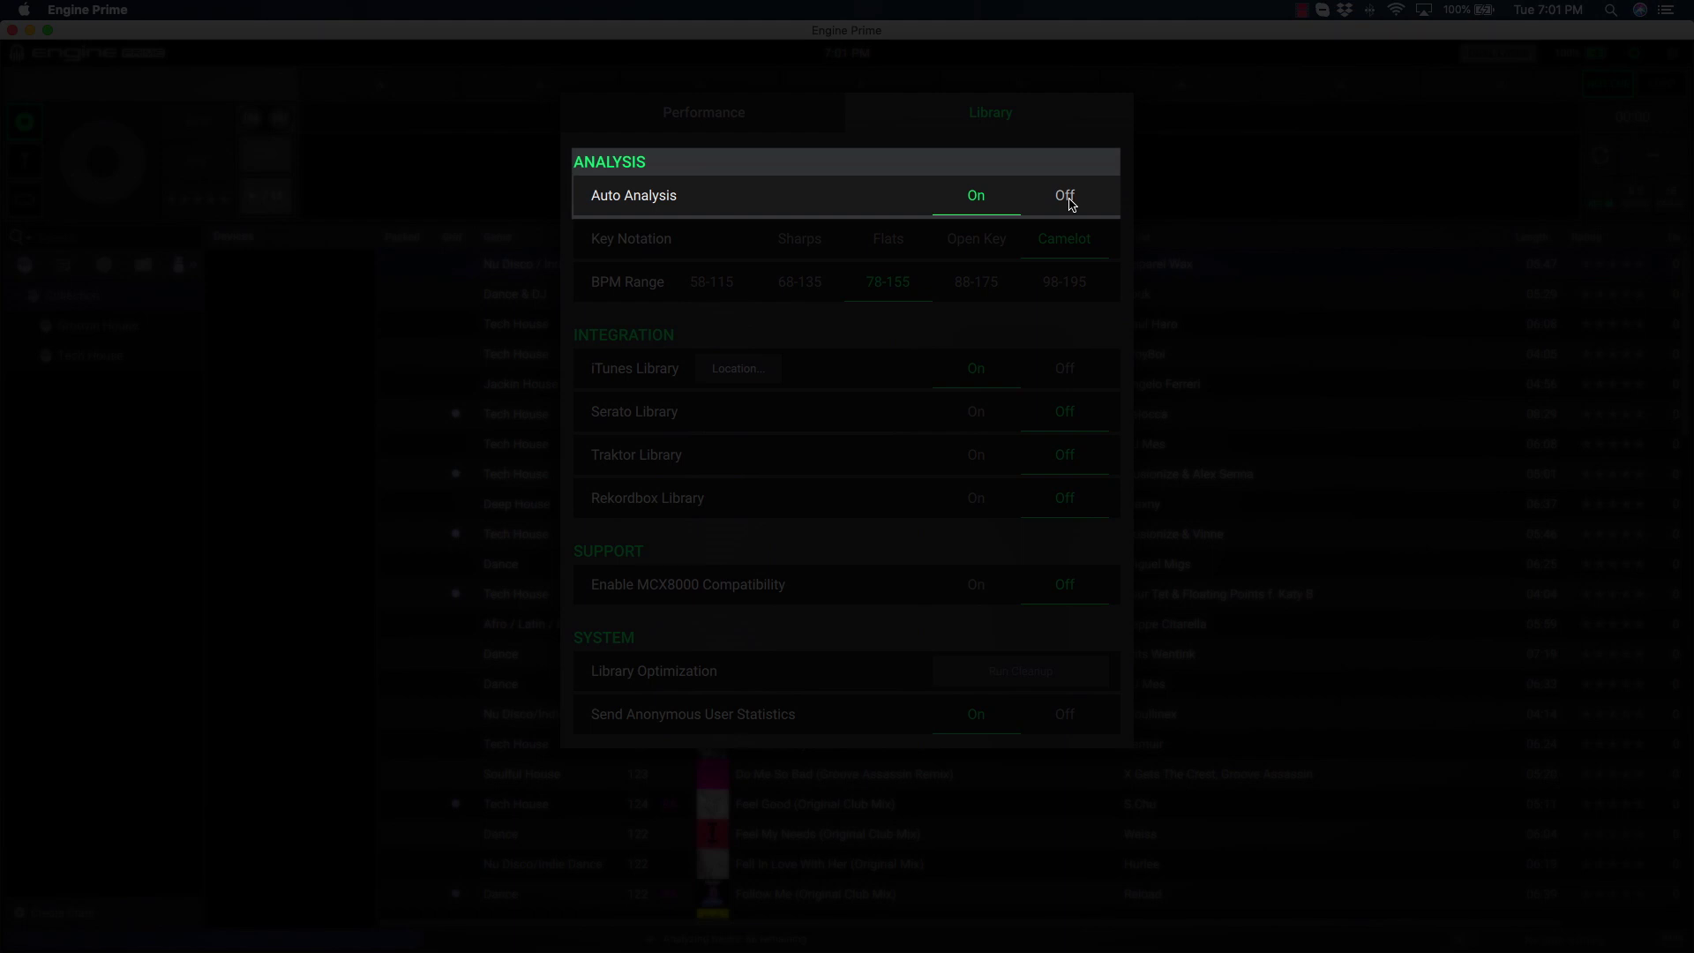
{"action": "left_click", "coordinate": [452, 197]}
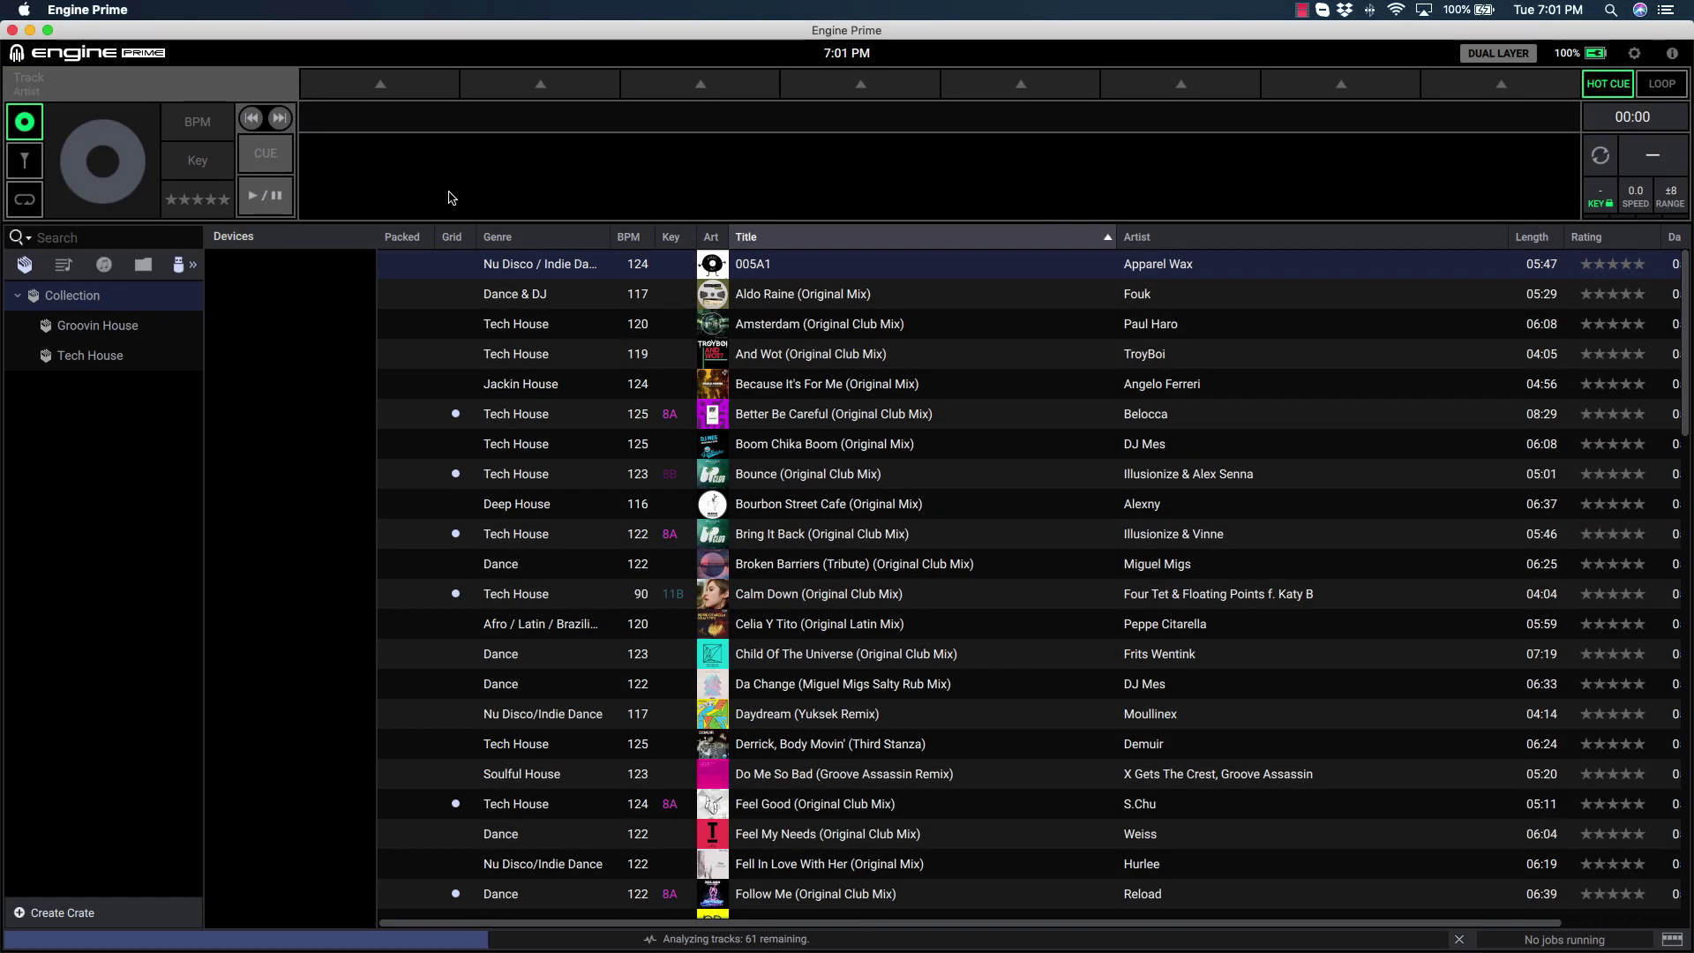
- View the Groovin House crate, open the Tech House crate and load Bounce (Original Club Mix) onto the deck
{"action": "left_click", "coordinate": [133, 329]}
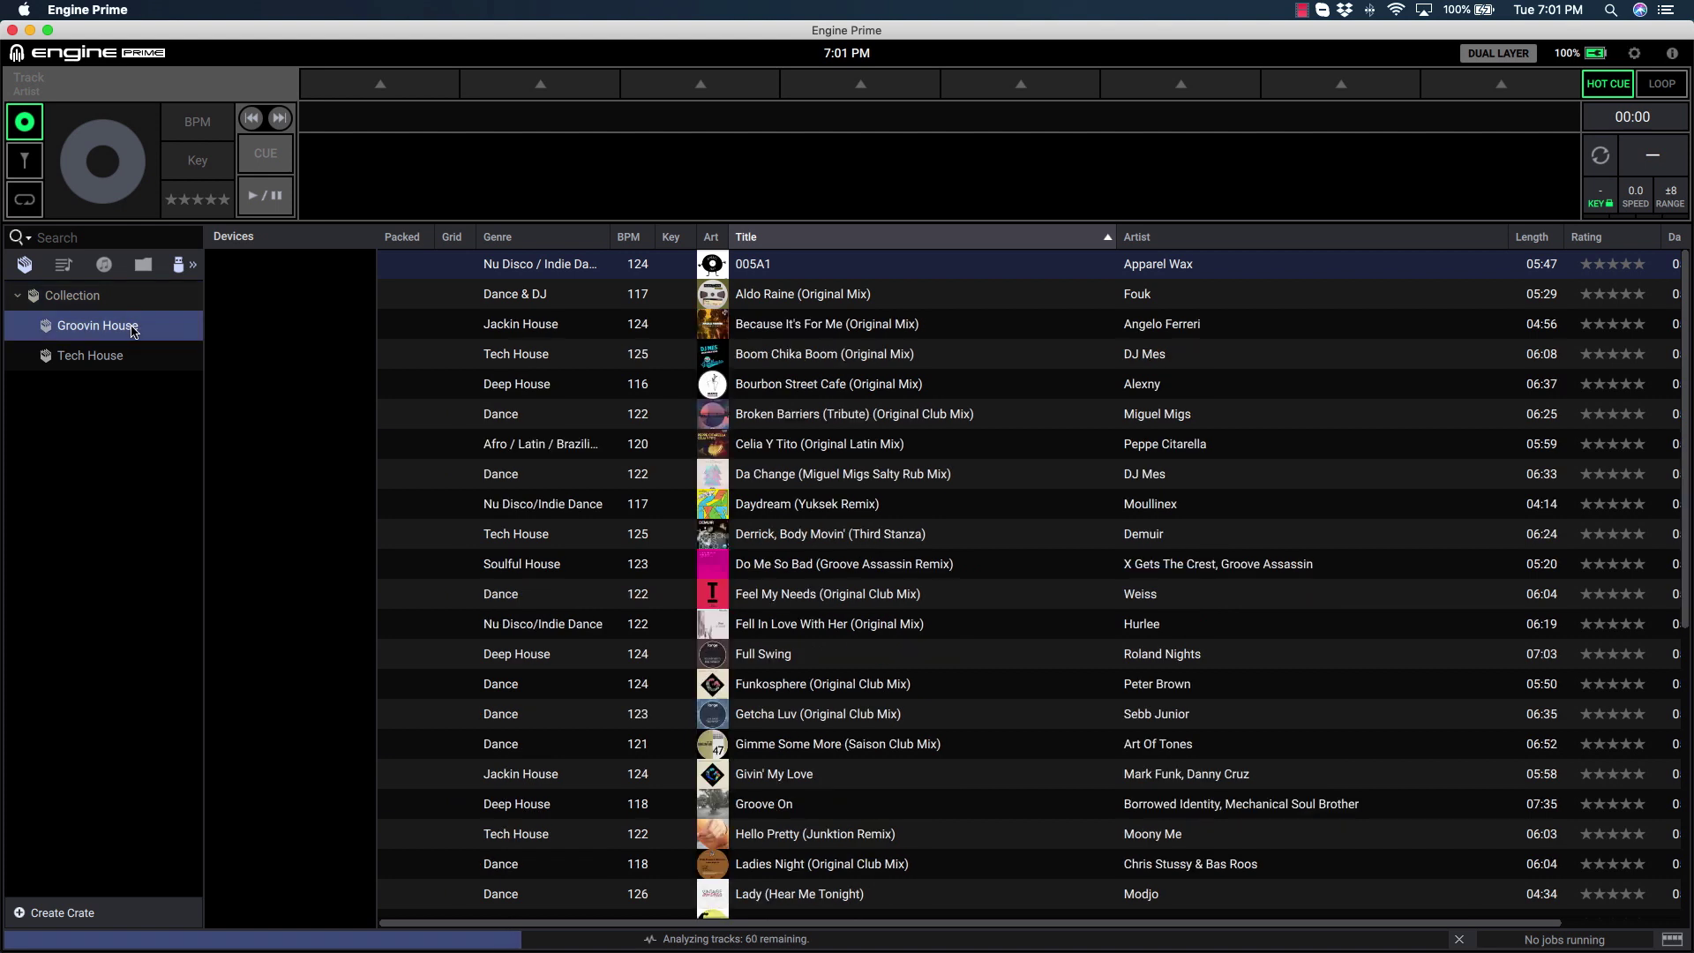
{"action": "left_click", "coordinate": [125, 363]}
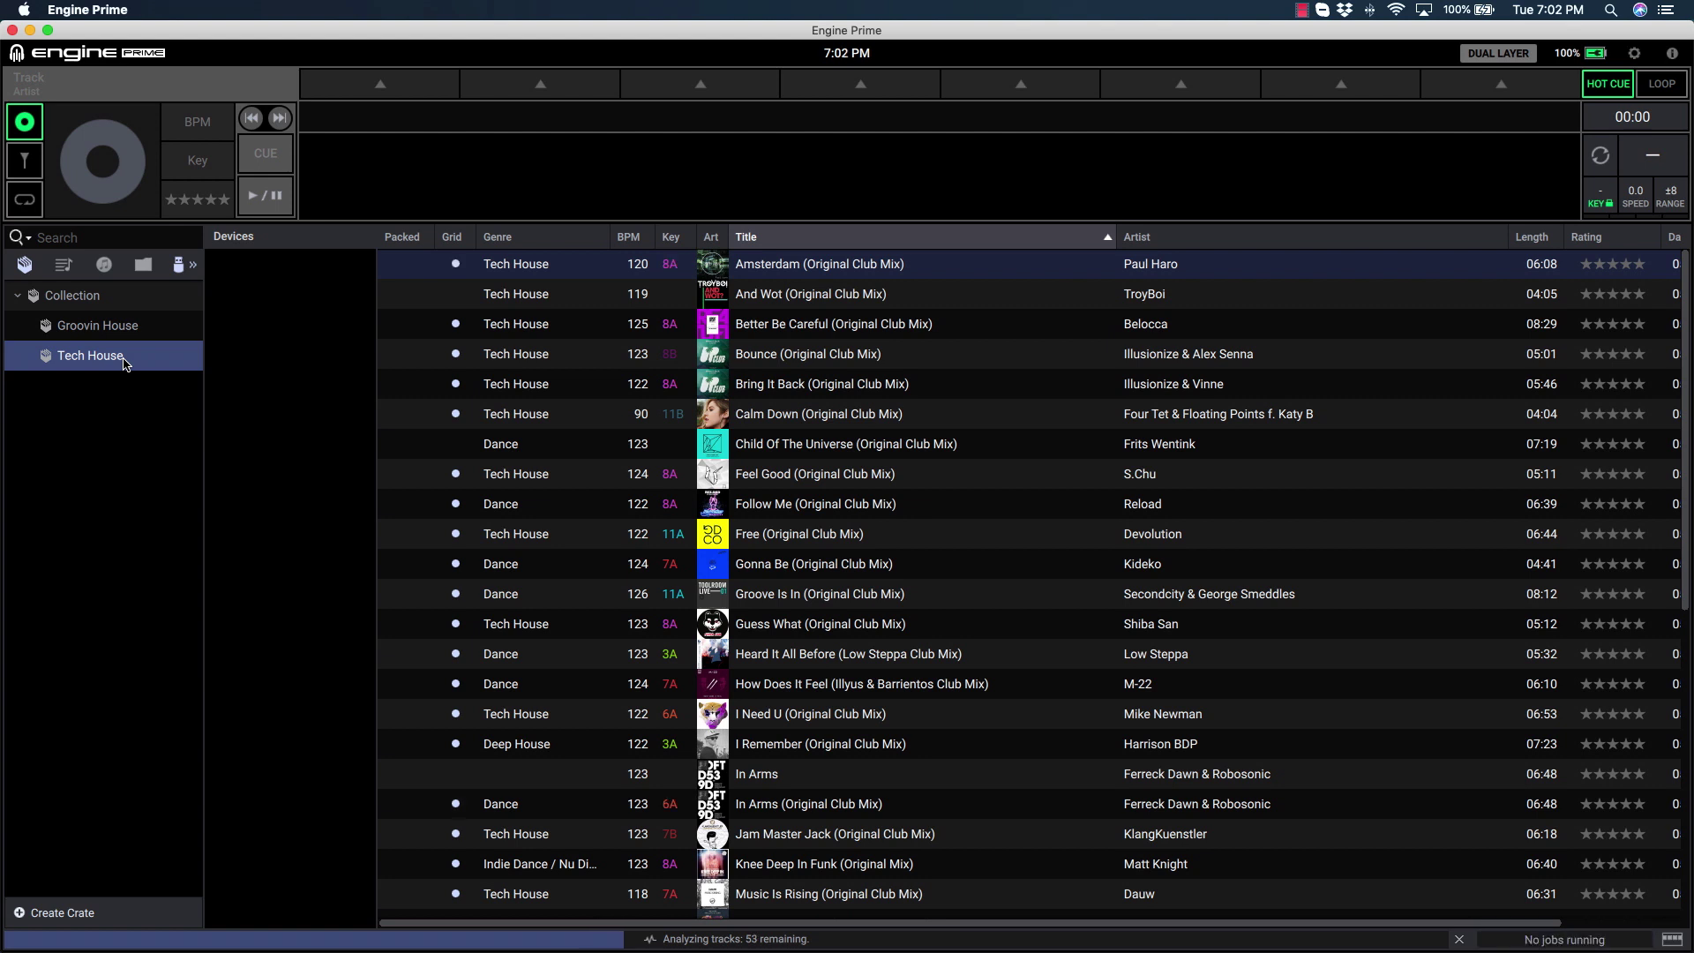
{"action": "left_click", "coordinate": [799, 333]}
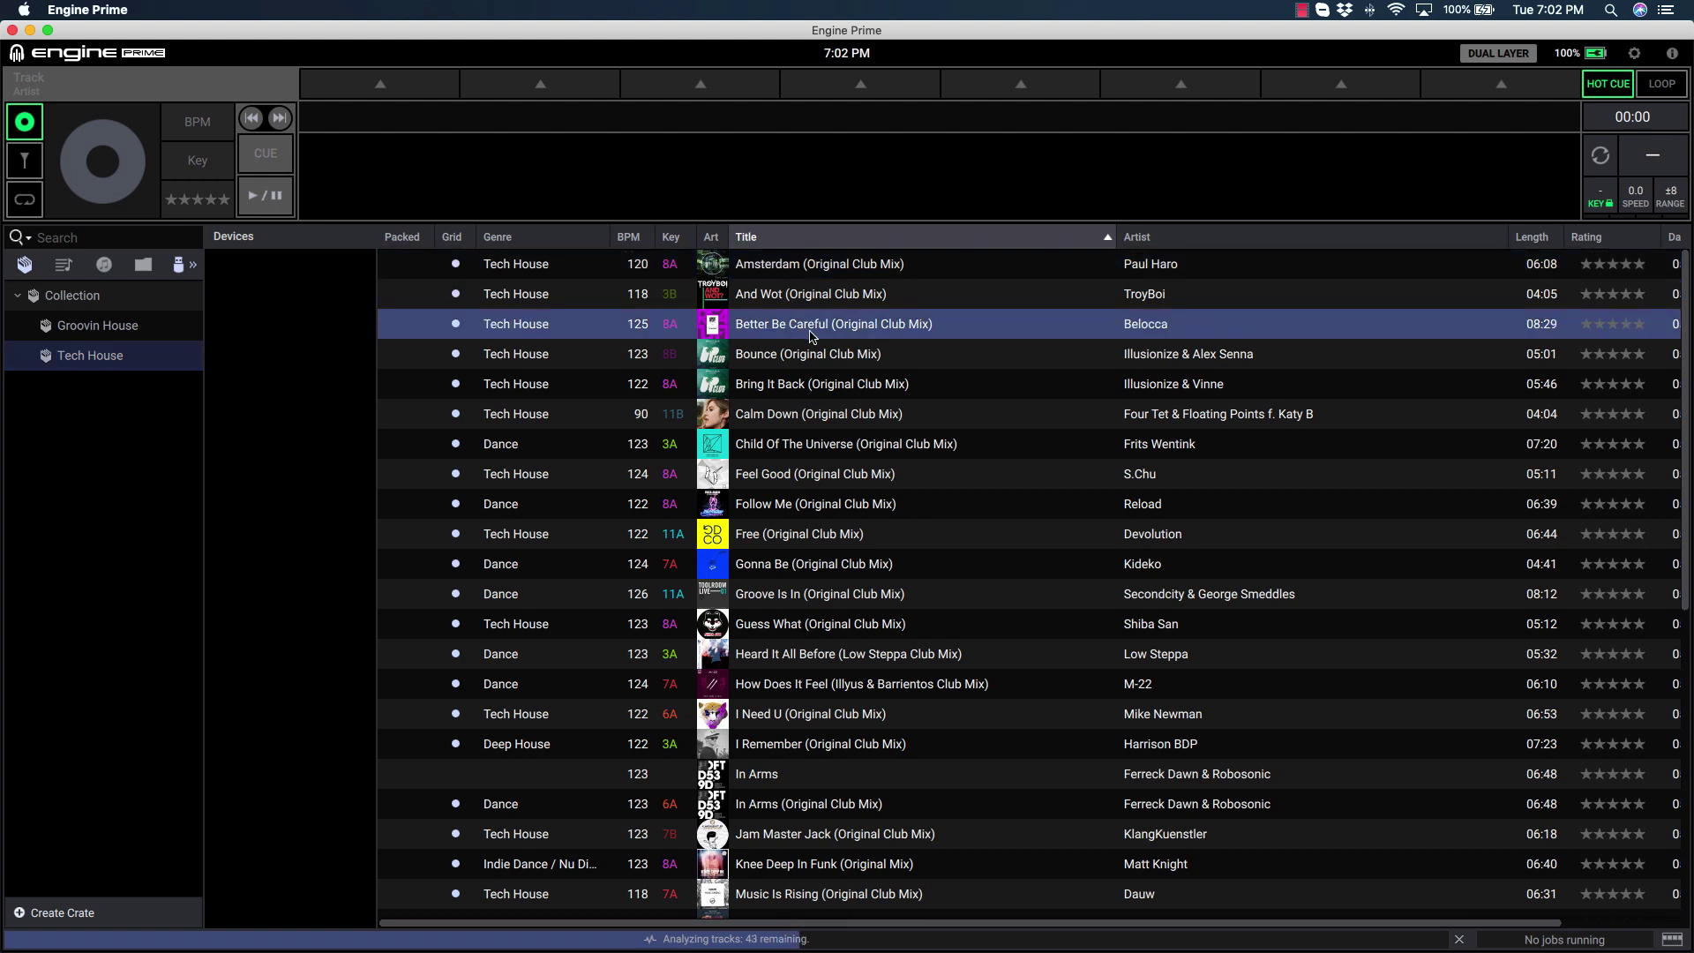
{"action": "double_click", "coordinate": [812, 336]}
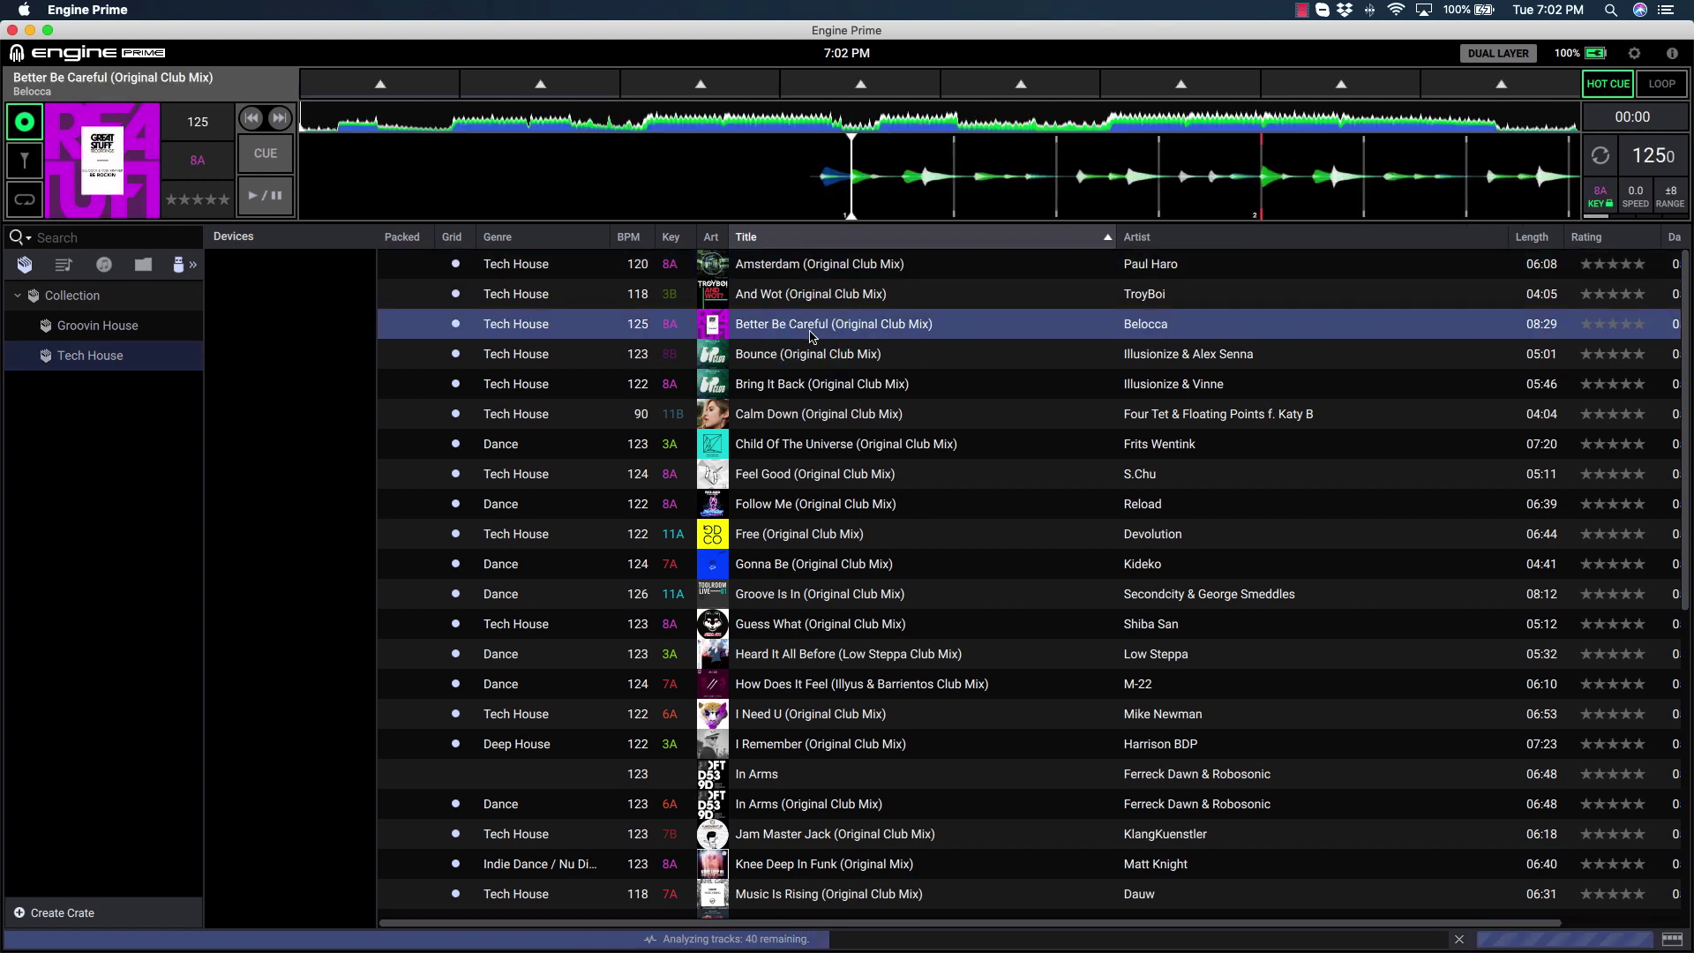
{"action": "left_click_drag", "start_coordinate": [808, 357], "coordinate": [829, 210]}
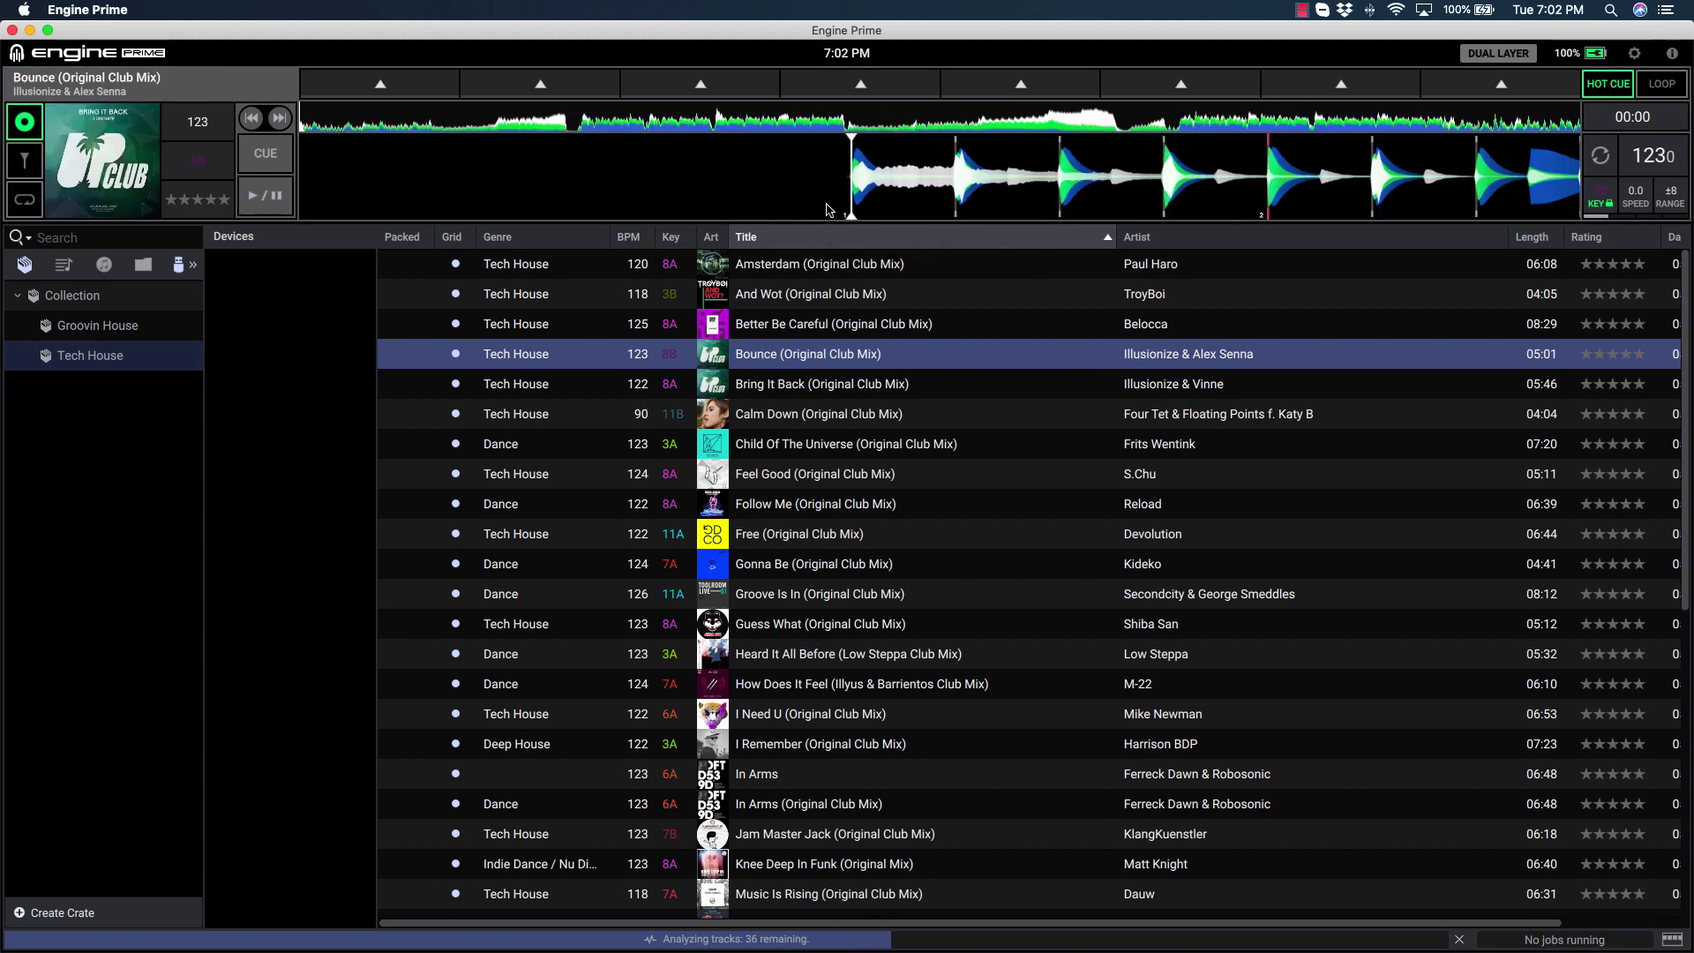
- Set the first hot cue at the start of Bounce and the second at 00:15, using a 16-beat jump
{"action": "left_click", "coordinate": [380, 84]}
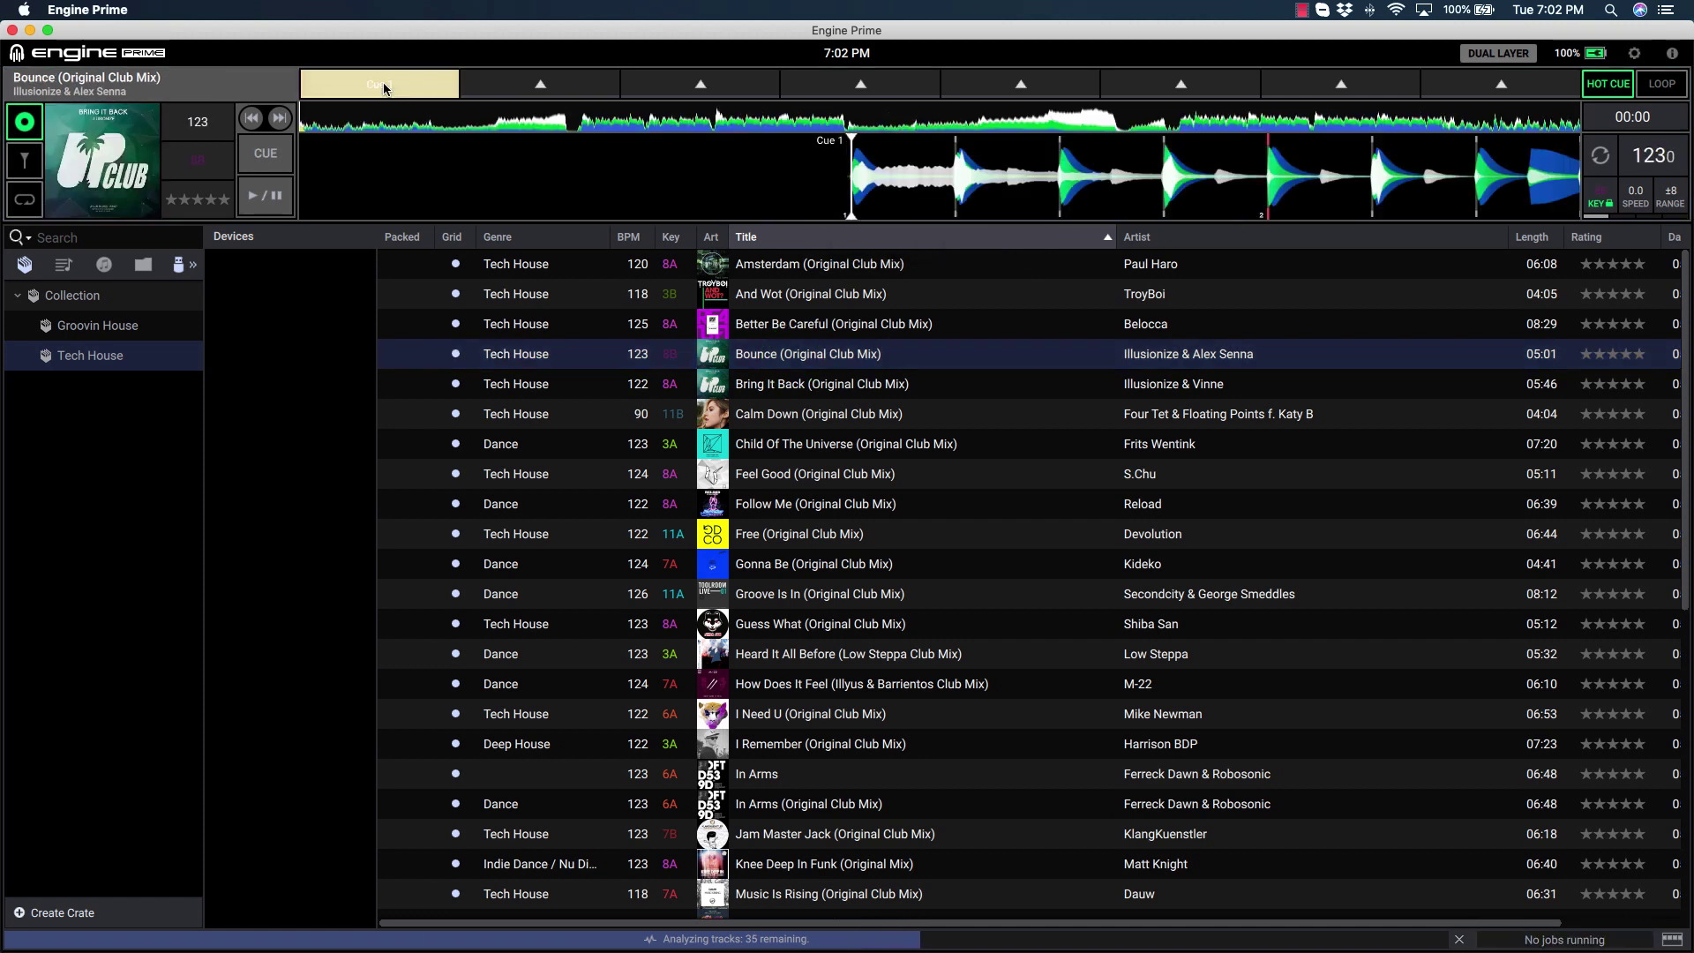
{"action": "left_click", "coordinate": [24, 201]}
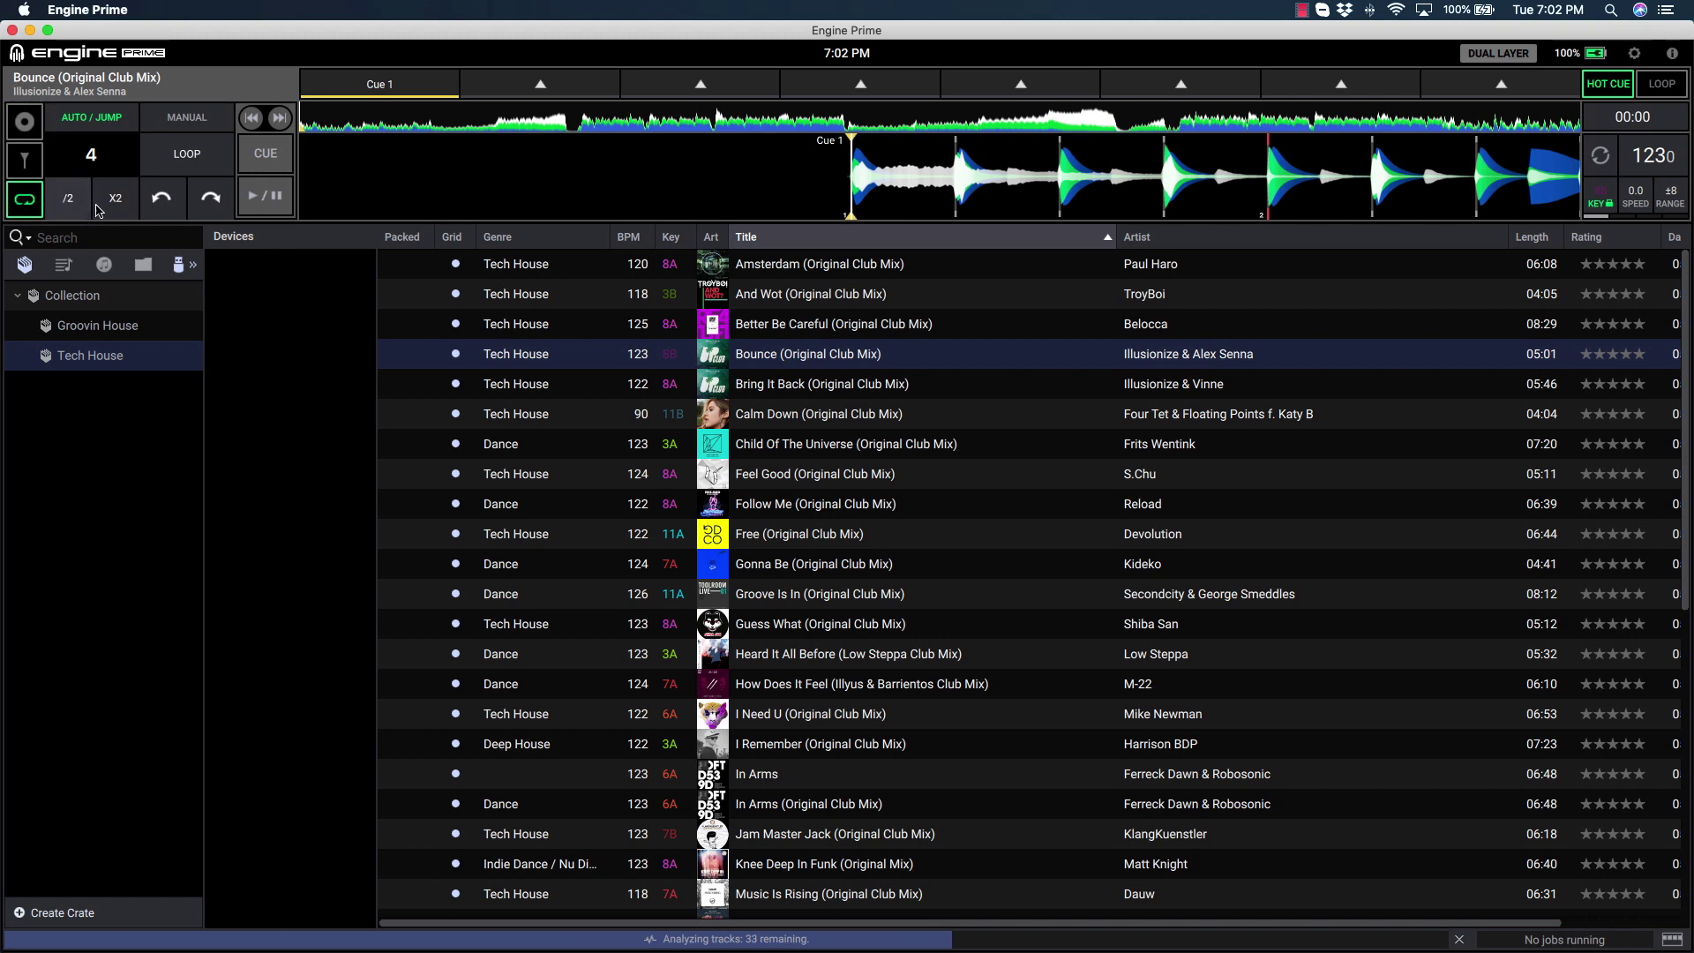
{"action": "left_click", "coordinate": [116, 205]}
{"action": "left_click", "coordinate": [209, 201]}
{"action": "left_click", "coordinate": [209, 201]}
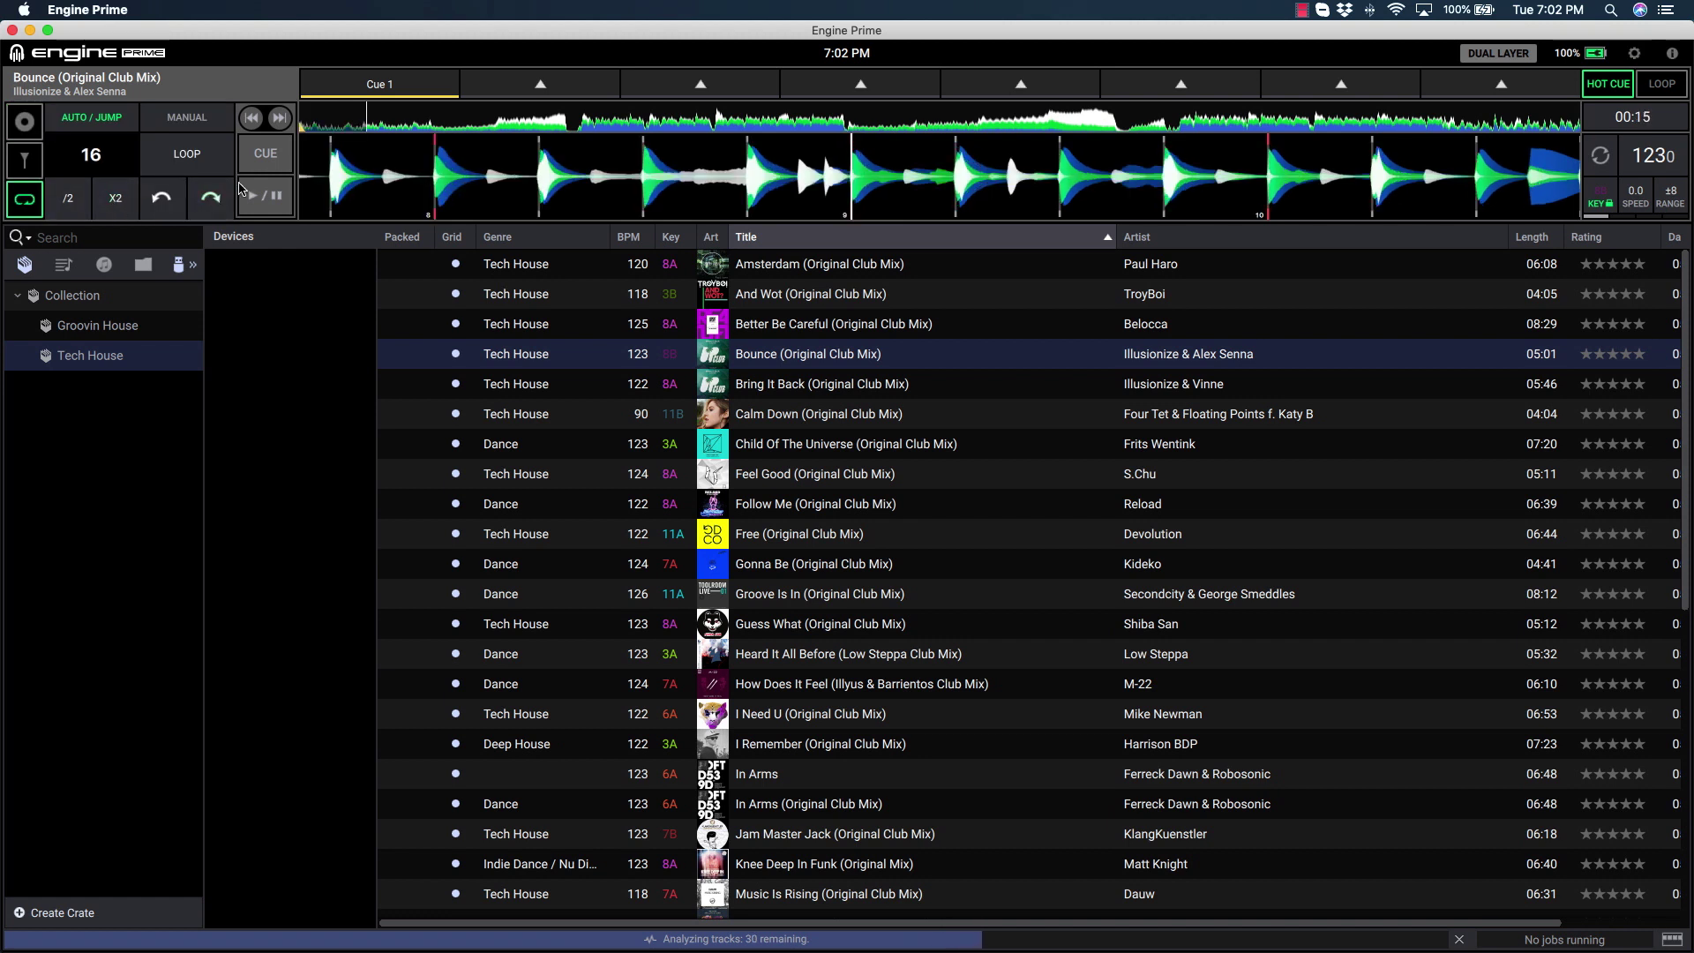
{"action": "key", "text": "2"}
- Set the third hot cue at 00:31, name it "build up" and colour it red
{"action": "left_click", "coordinate": [209, 202]}
{"action": "left_click", "coordinate": [210, 201]}
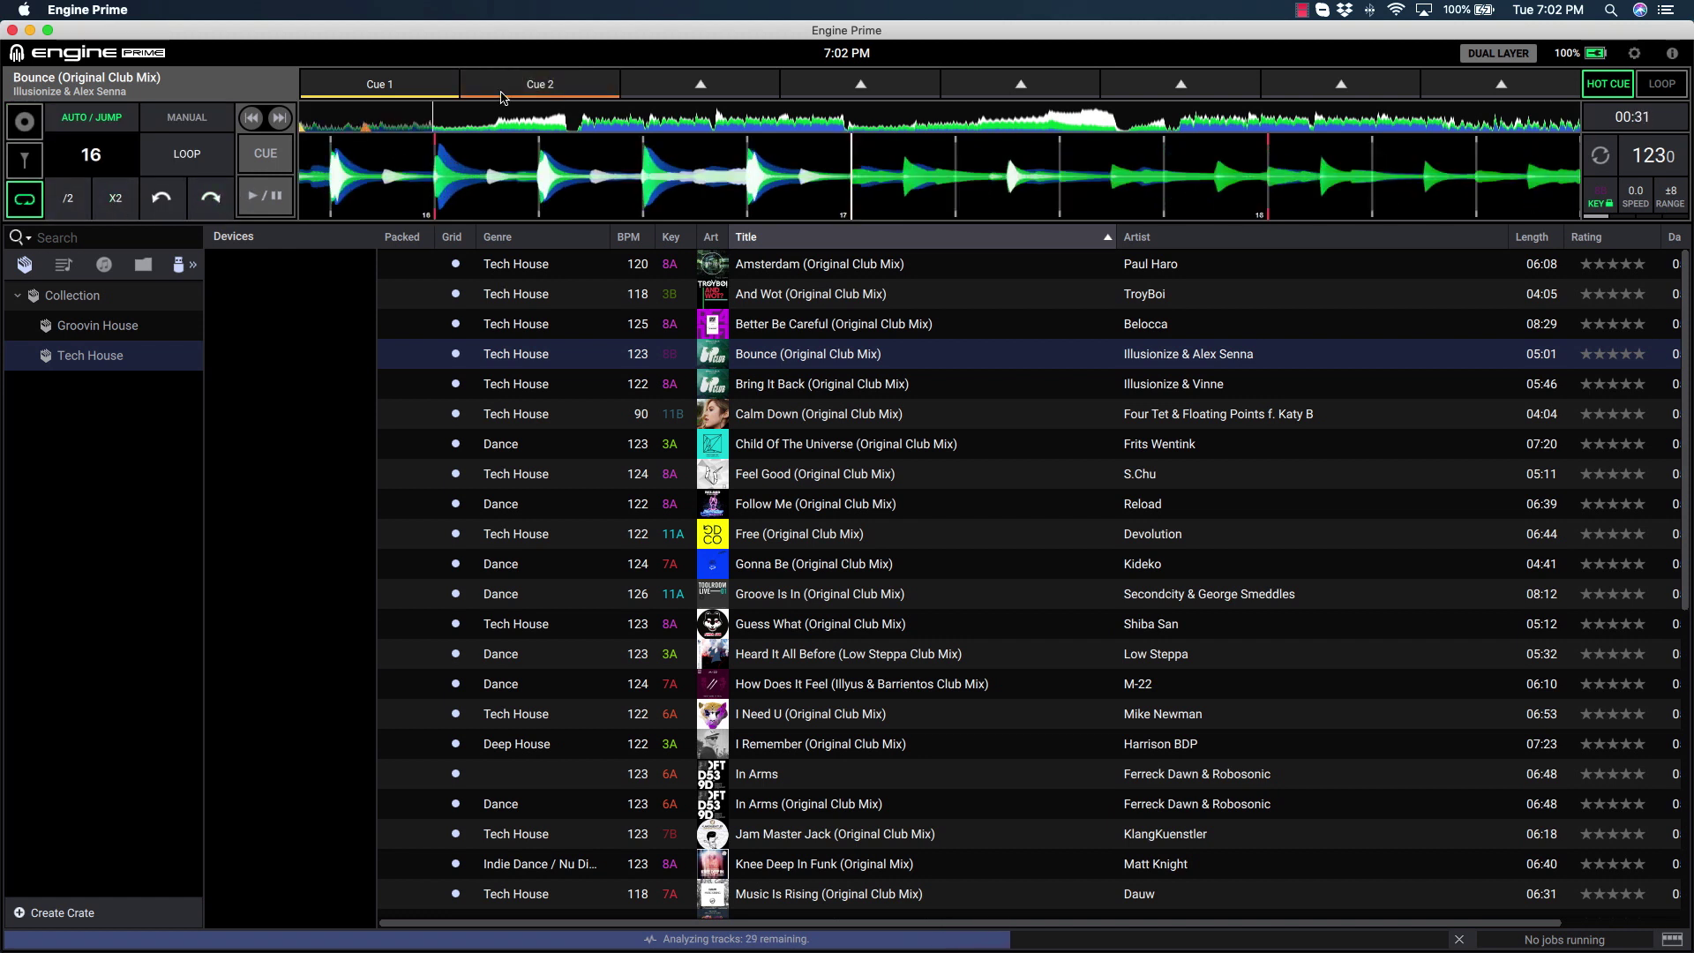
{"action": "left_click", "coordinate": [663, 89]}
{"action": "right_click", "coordinate": [662, 95]}
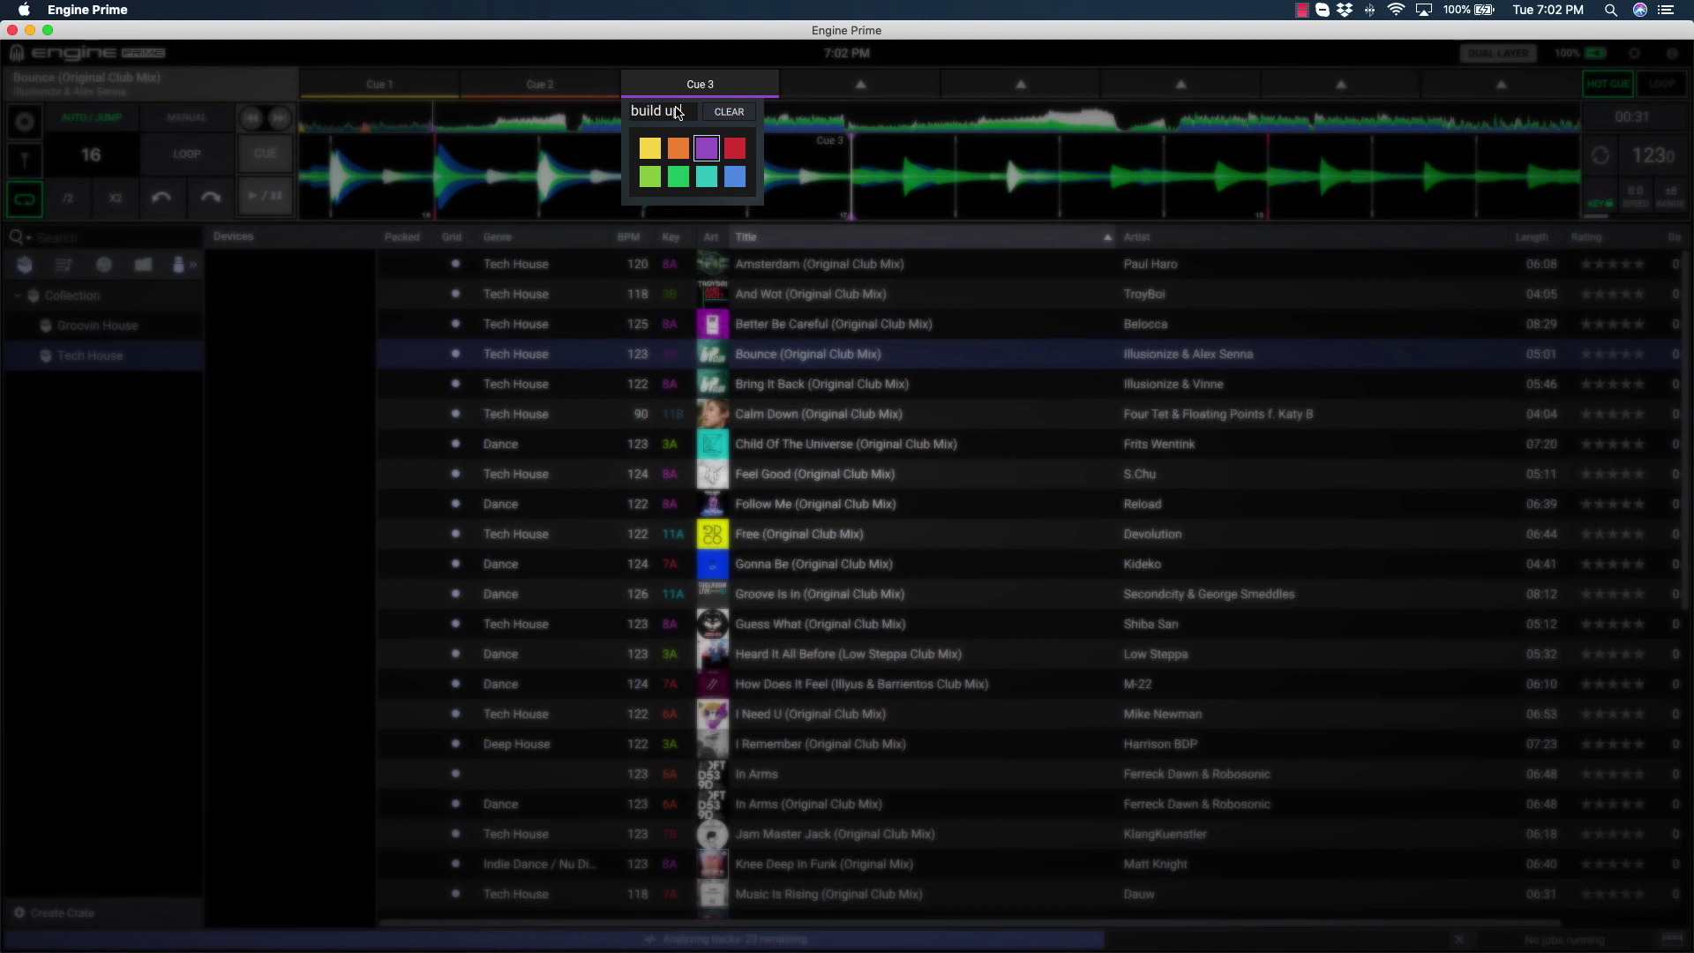
{"action": "type", "text": "build up"}
{"action": "left_click", "coordinate": [746, 155]}
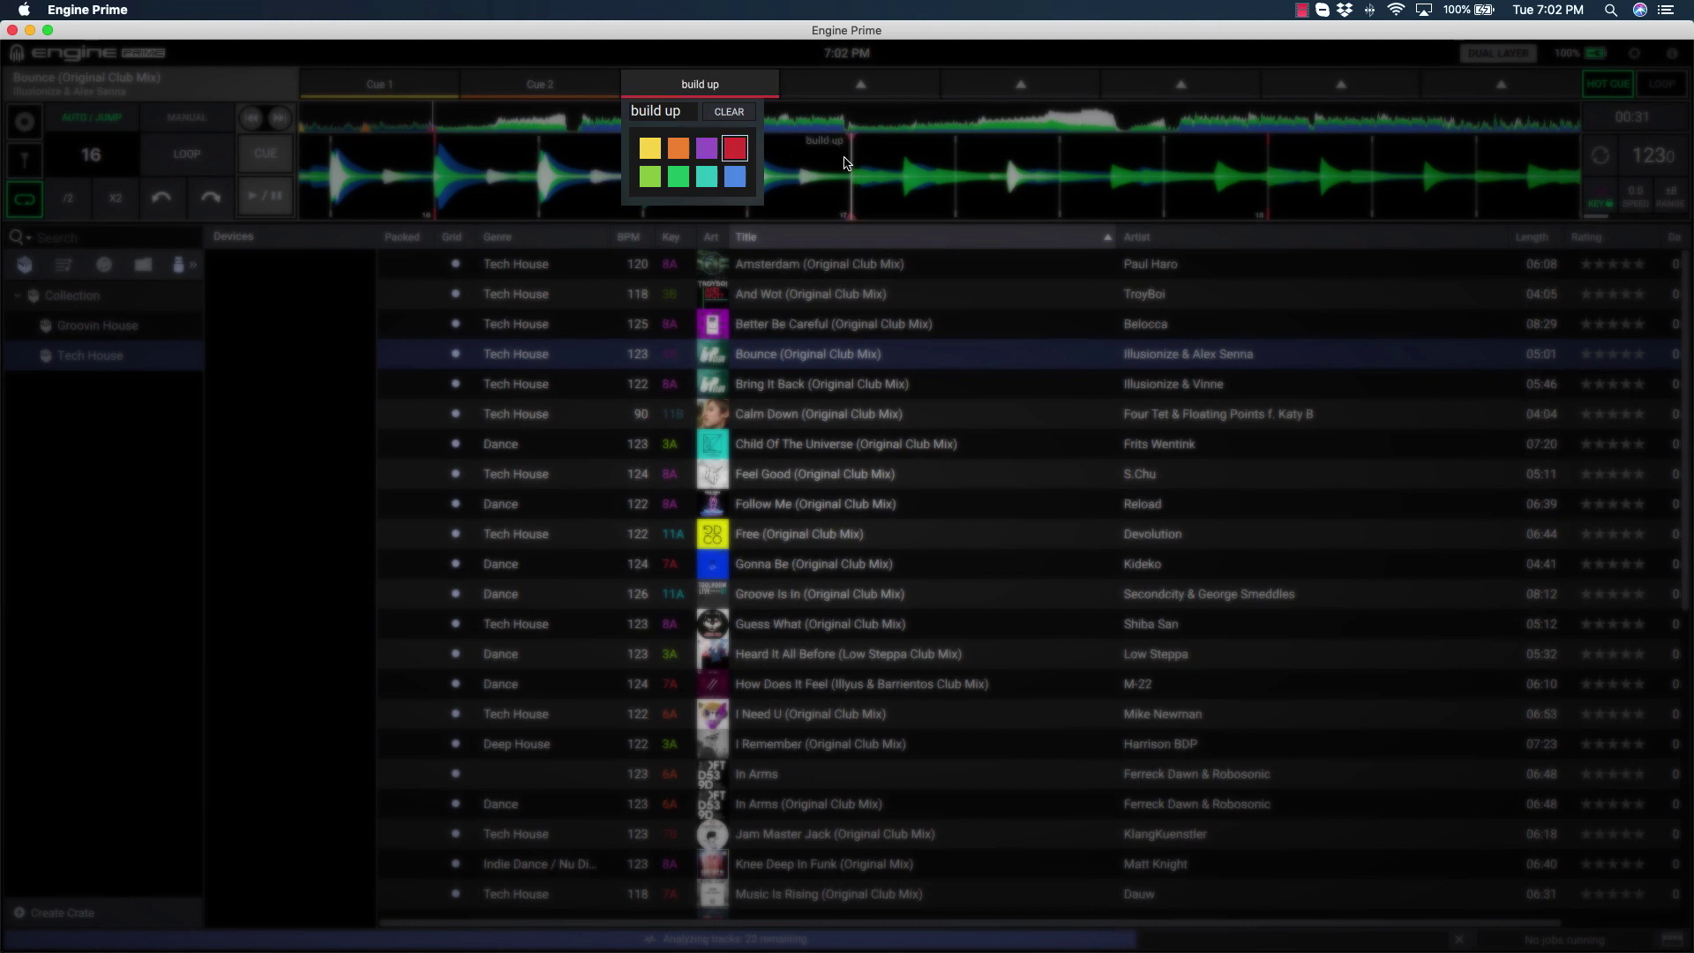
{"action": "left_click", "coordinate": [847, 164]}
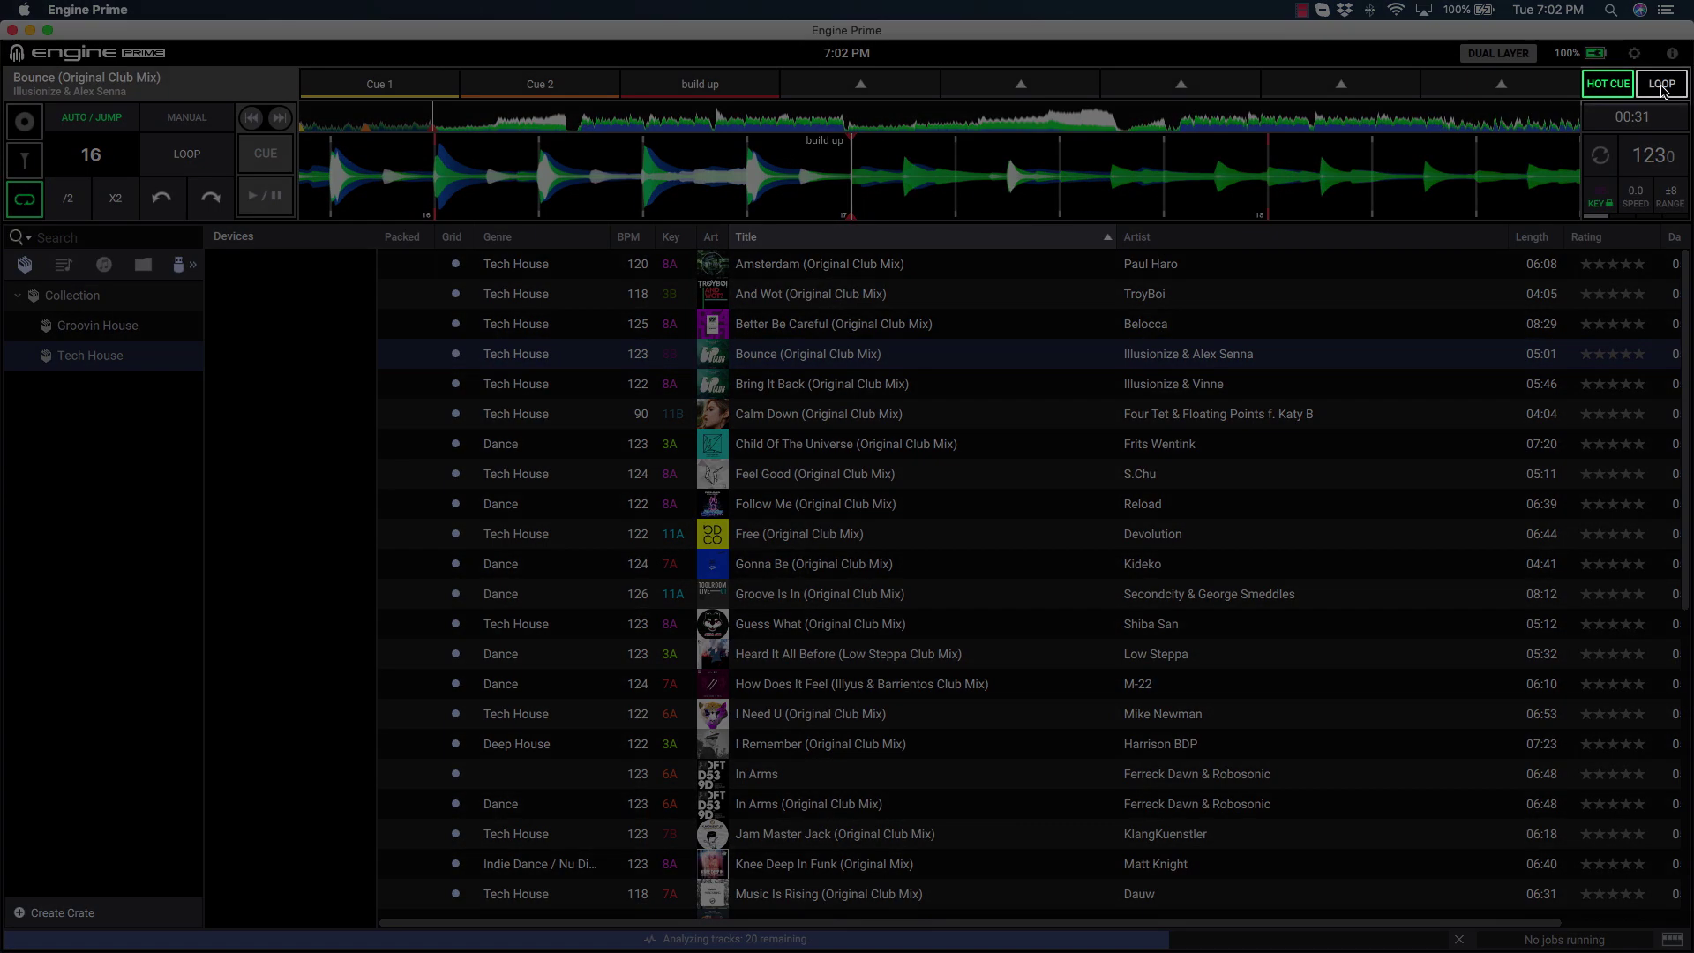
- Create a 16-beat loop starting at 01:10 in Bounce and save it in the first loop slot
{"action": "left_click", "coordinate": [1662, 86]}
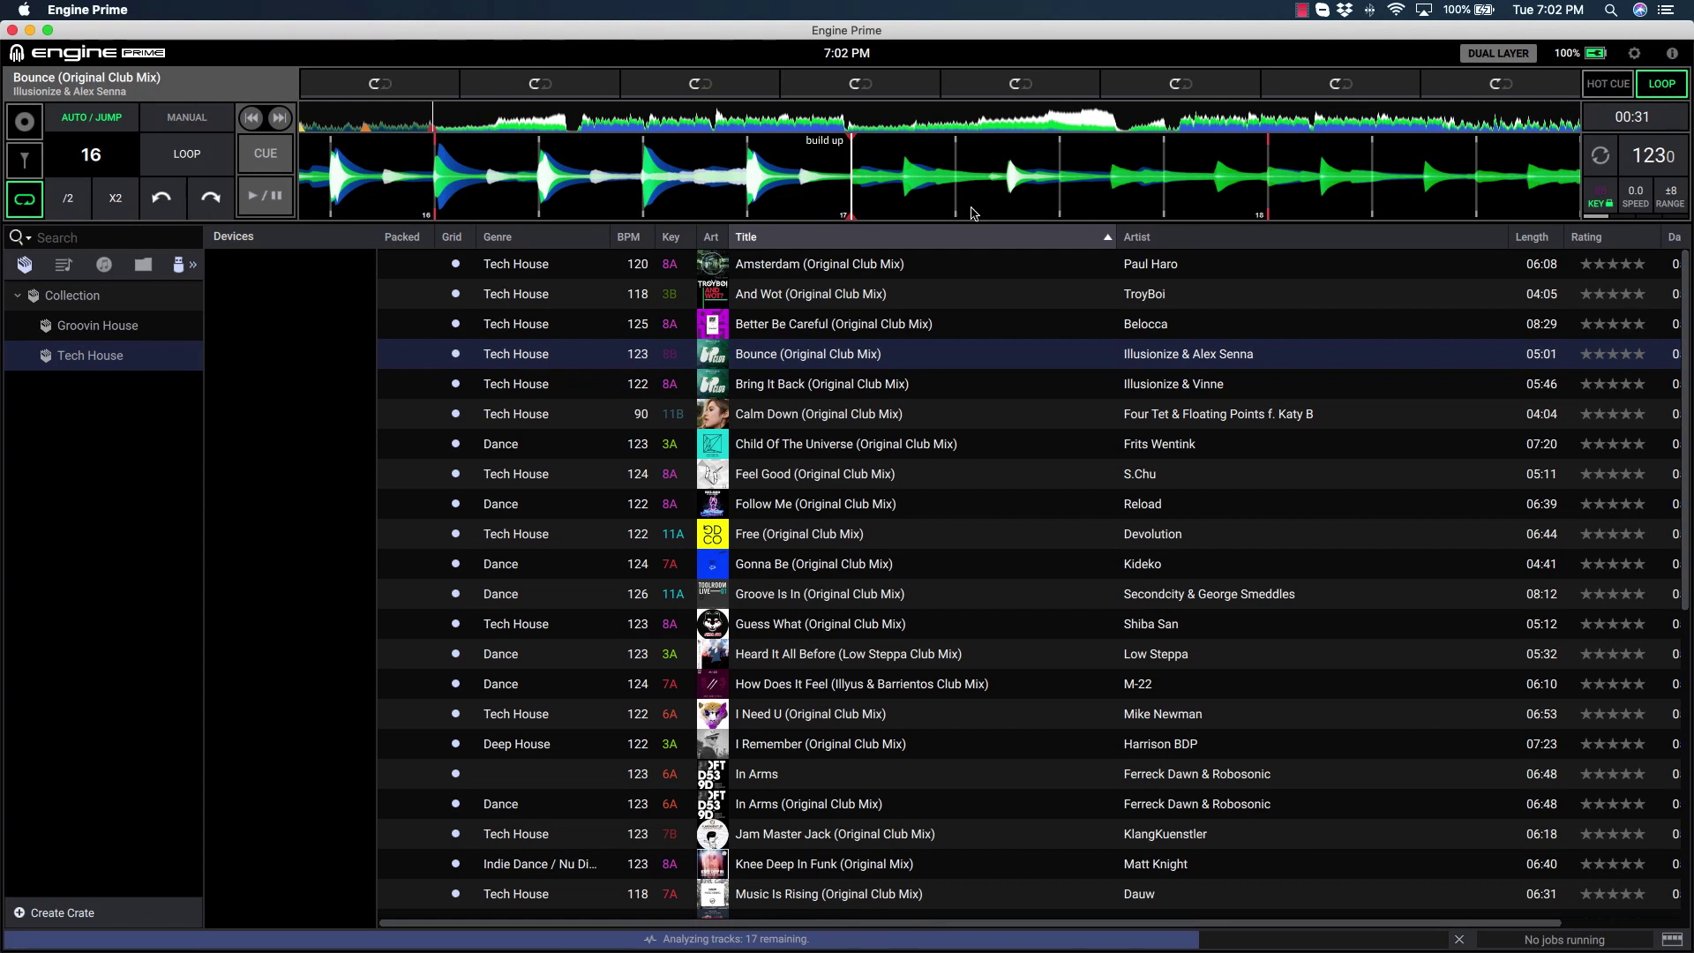
{"action": "left_click", "coordinate": [212, 197]}
{"action": "left_click", "coordinate": [211, 198]}
{"action": "left_click", "coordinate": [212, 198]}
{"action": "left_click", "coordinate": [212, 197]}
{"action": "left_click", "coordinate": [211, 198]}
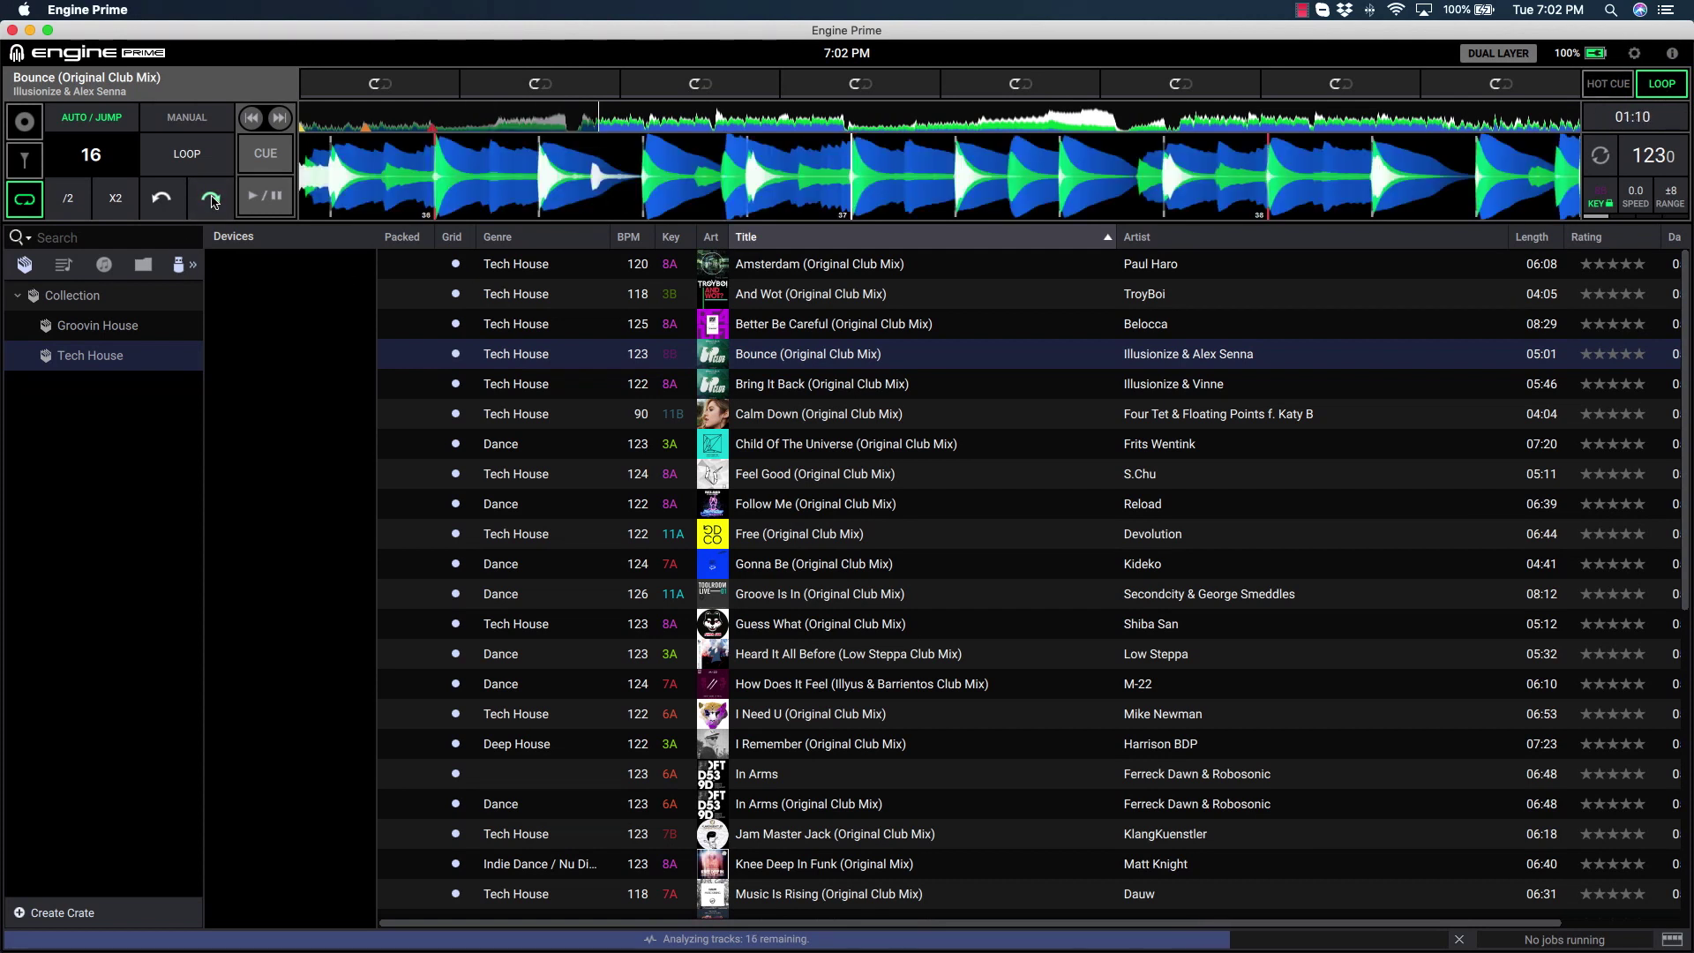
{"action": "left_click", "coordinate": [186, 153]}
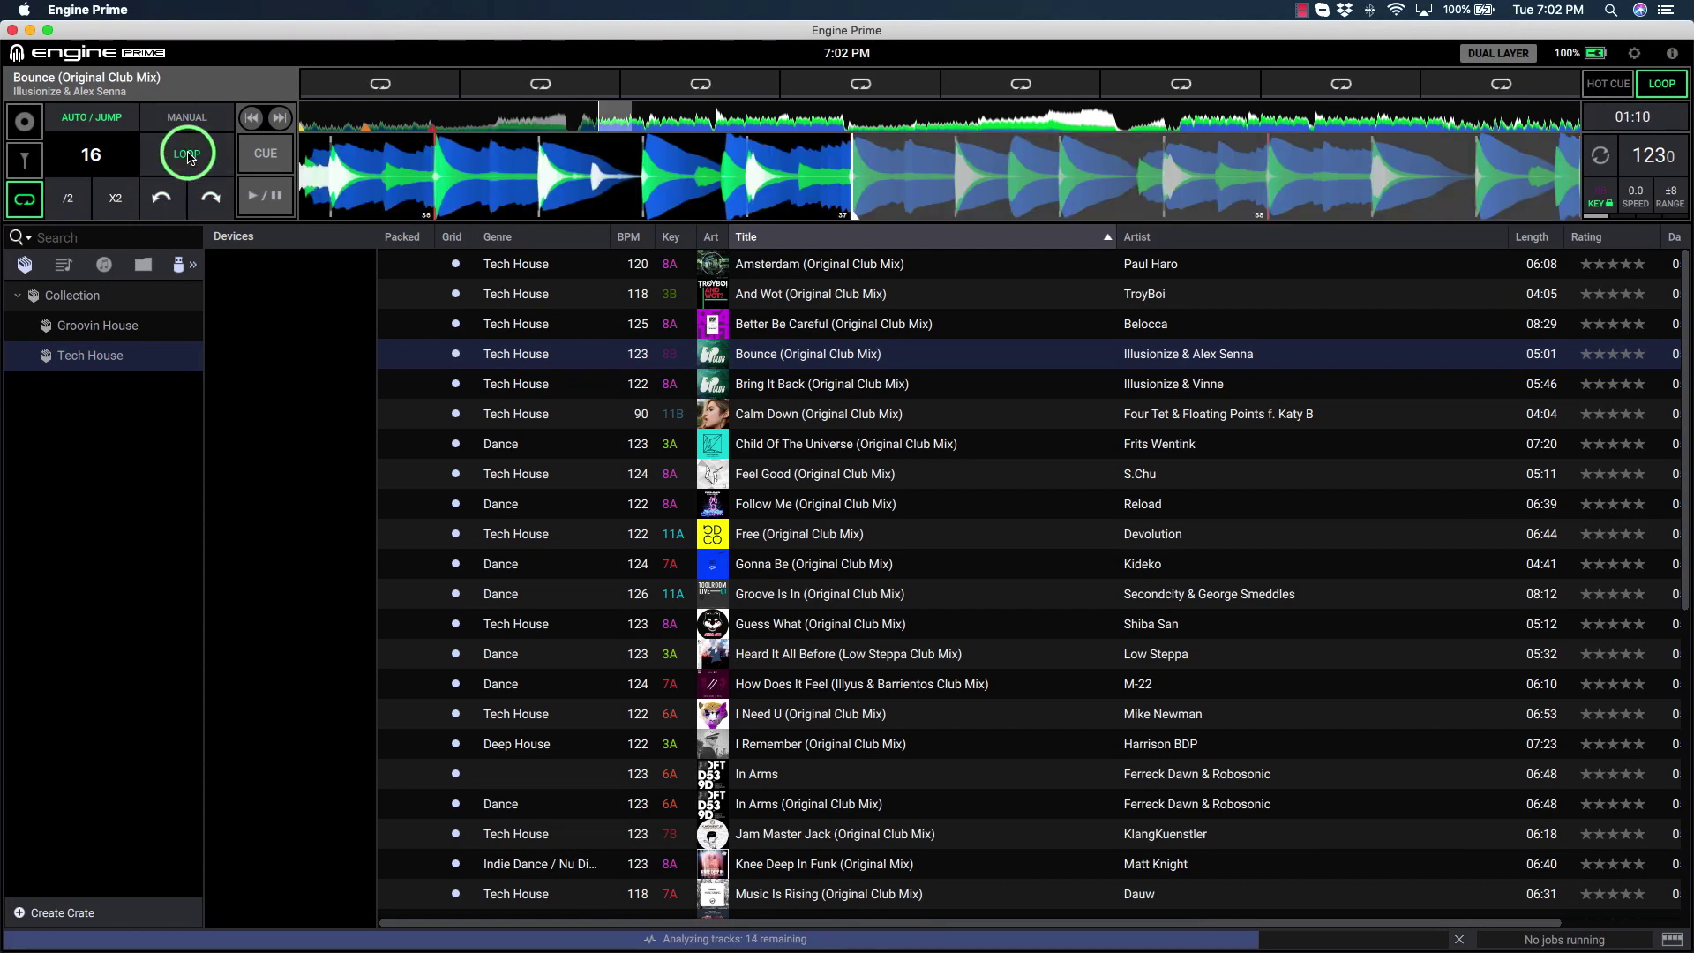
{"action": "left_click", "coordinate": [371, 85]}
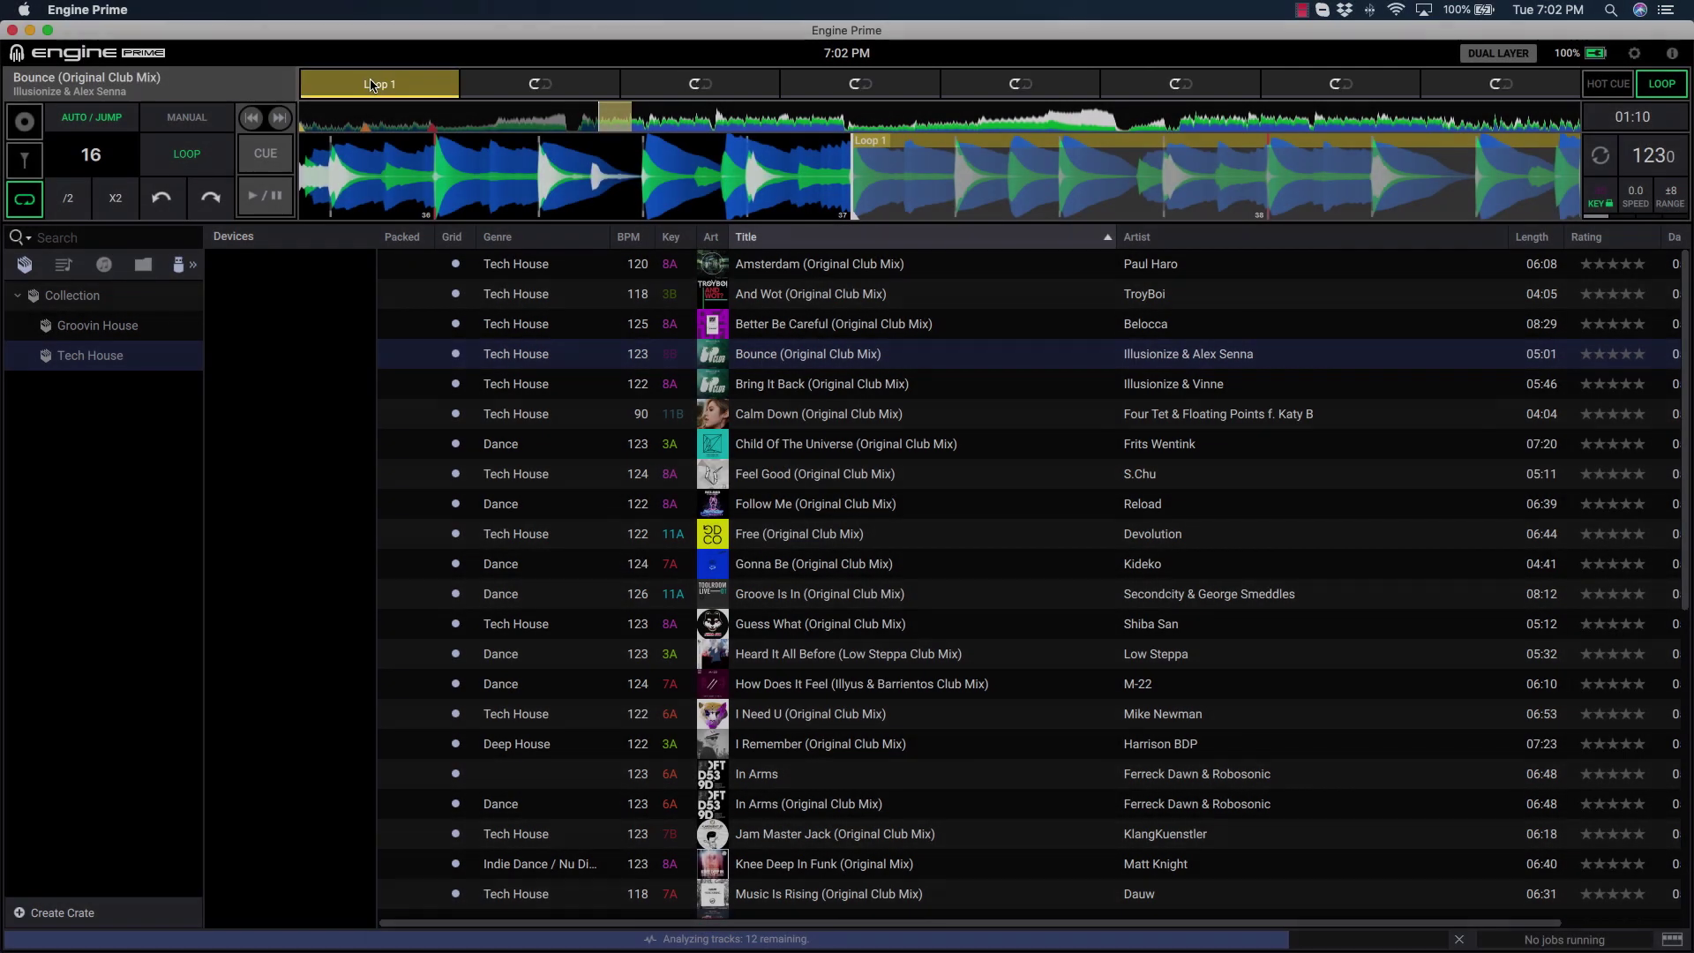
- Rename the saved loop as "Loop Out" and colour it green
{"action": "left_click", "coordinate": [371, 85]}
{"action": "left_click", "coordinate": [357, 120]}
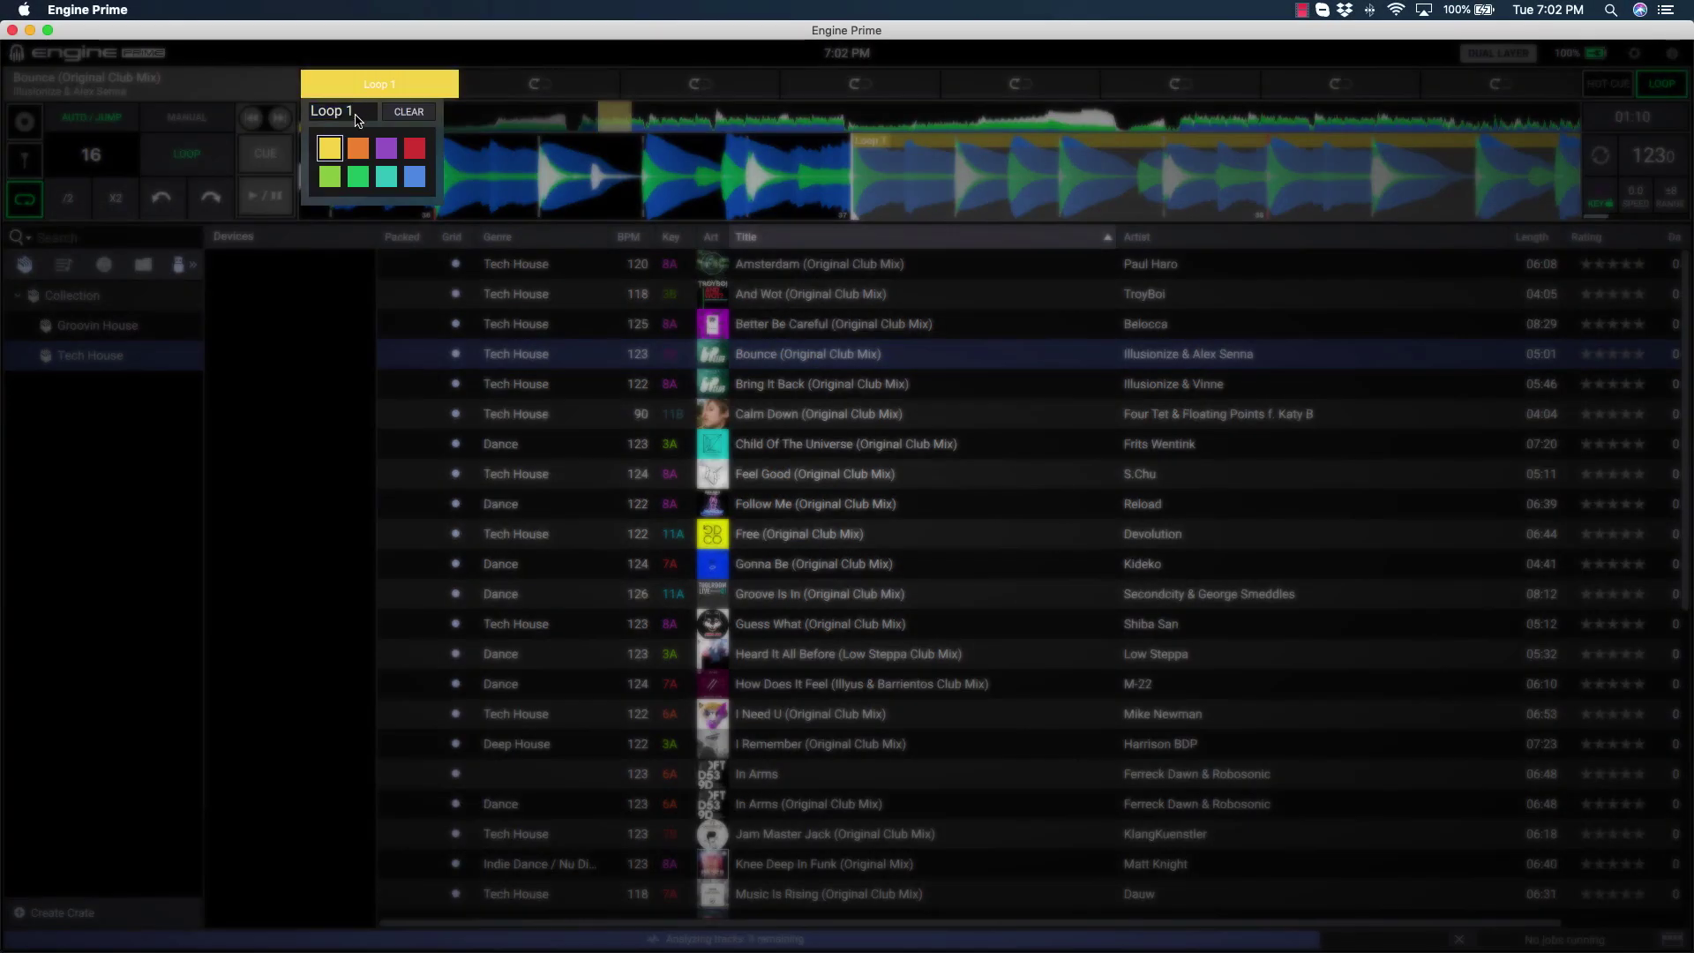
{"action": "type", "text": "Out"}
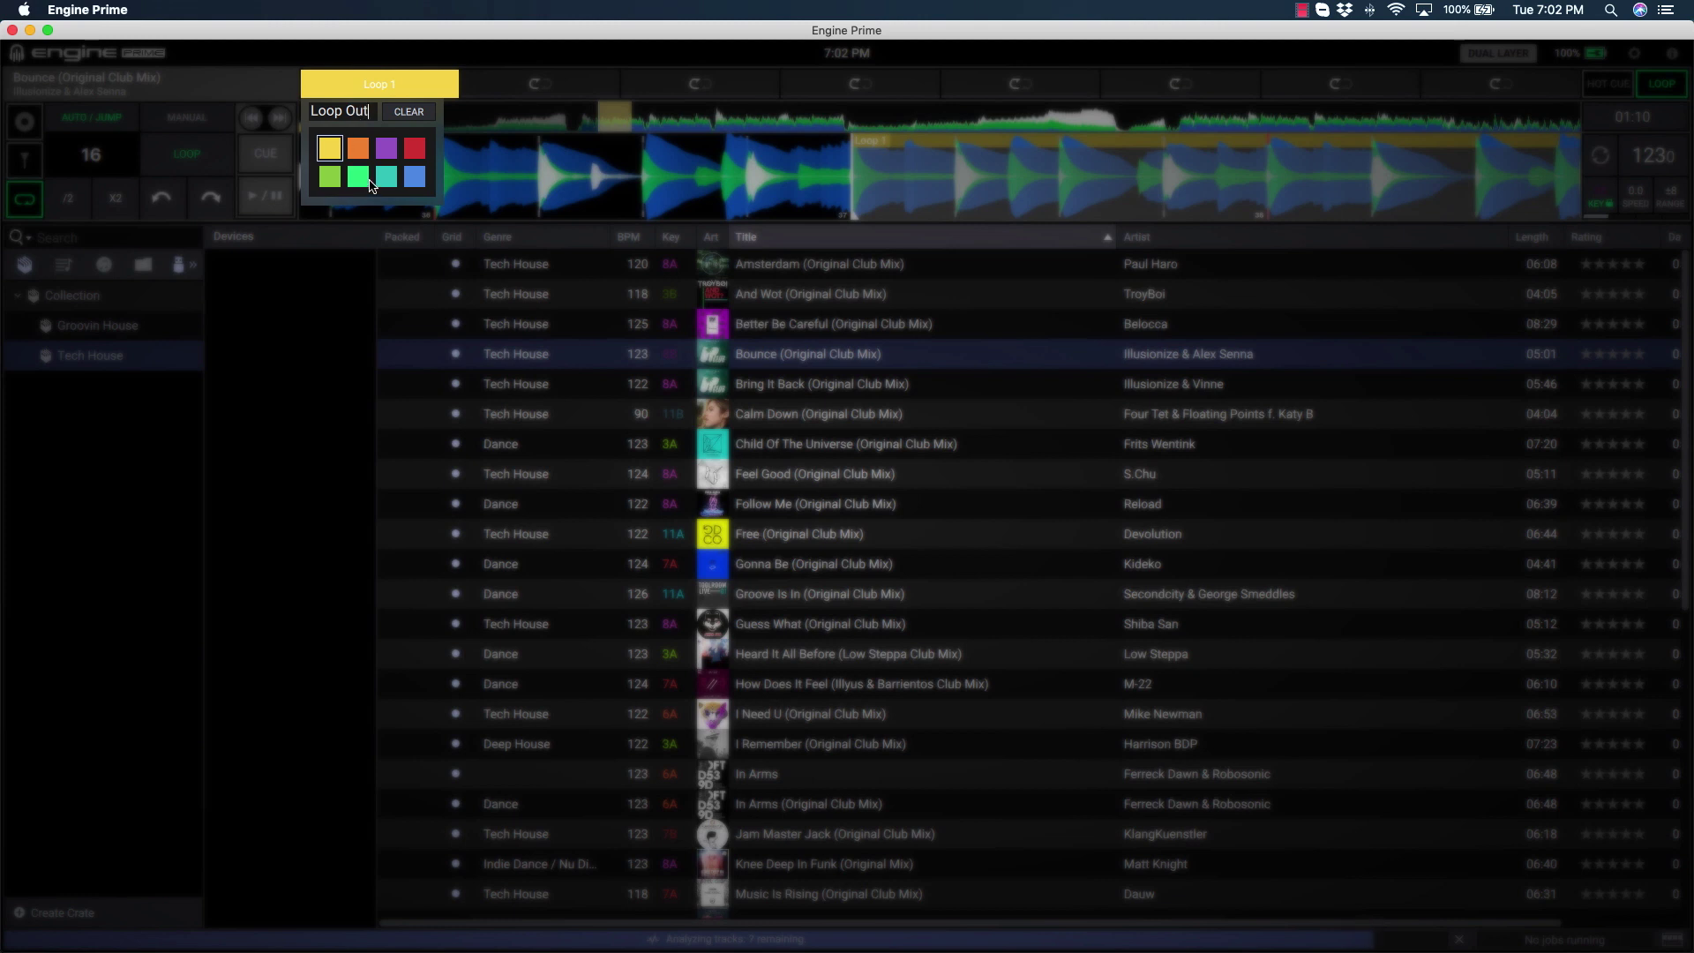
{"action": "left_click", "coordinate": [368, 179]}
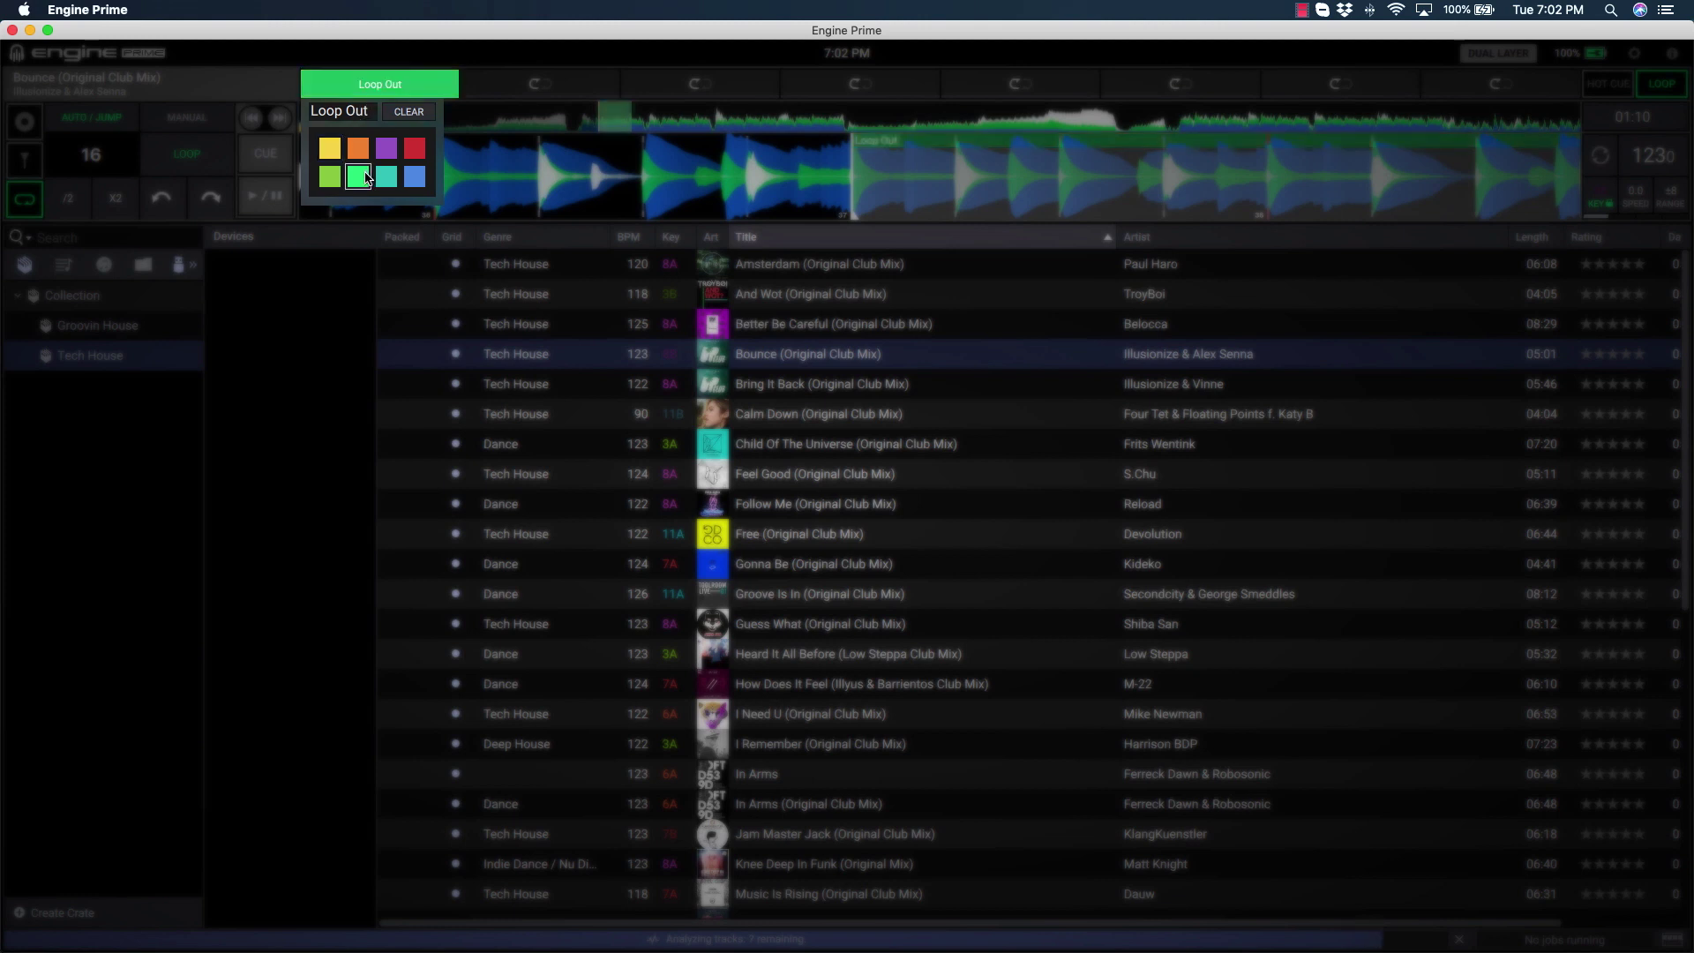
{"action": "left_click", "coordinate": [549, 189]}
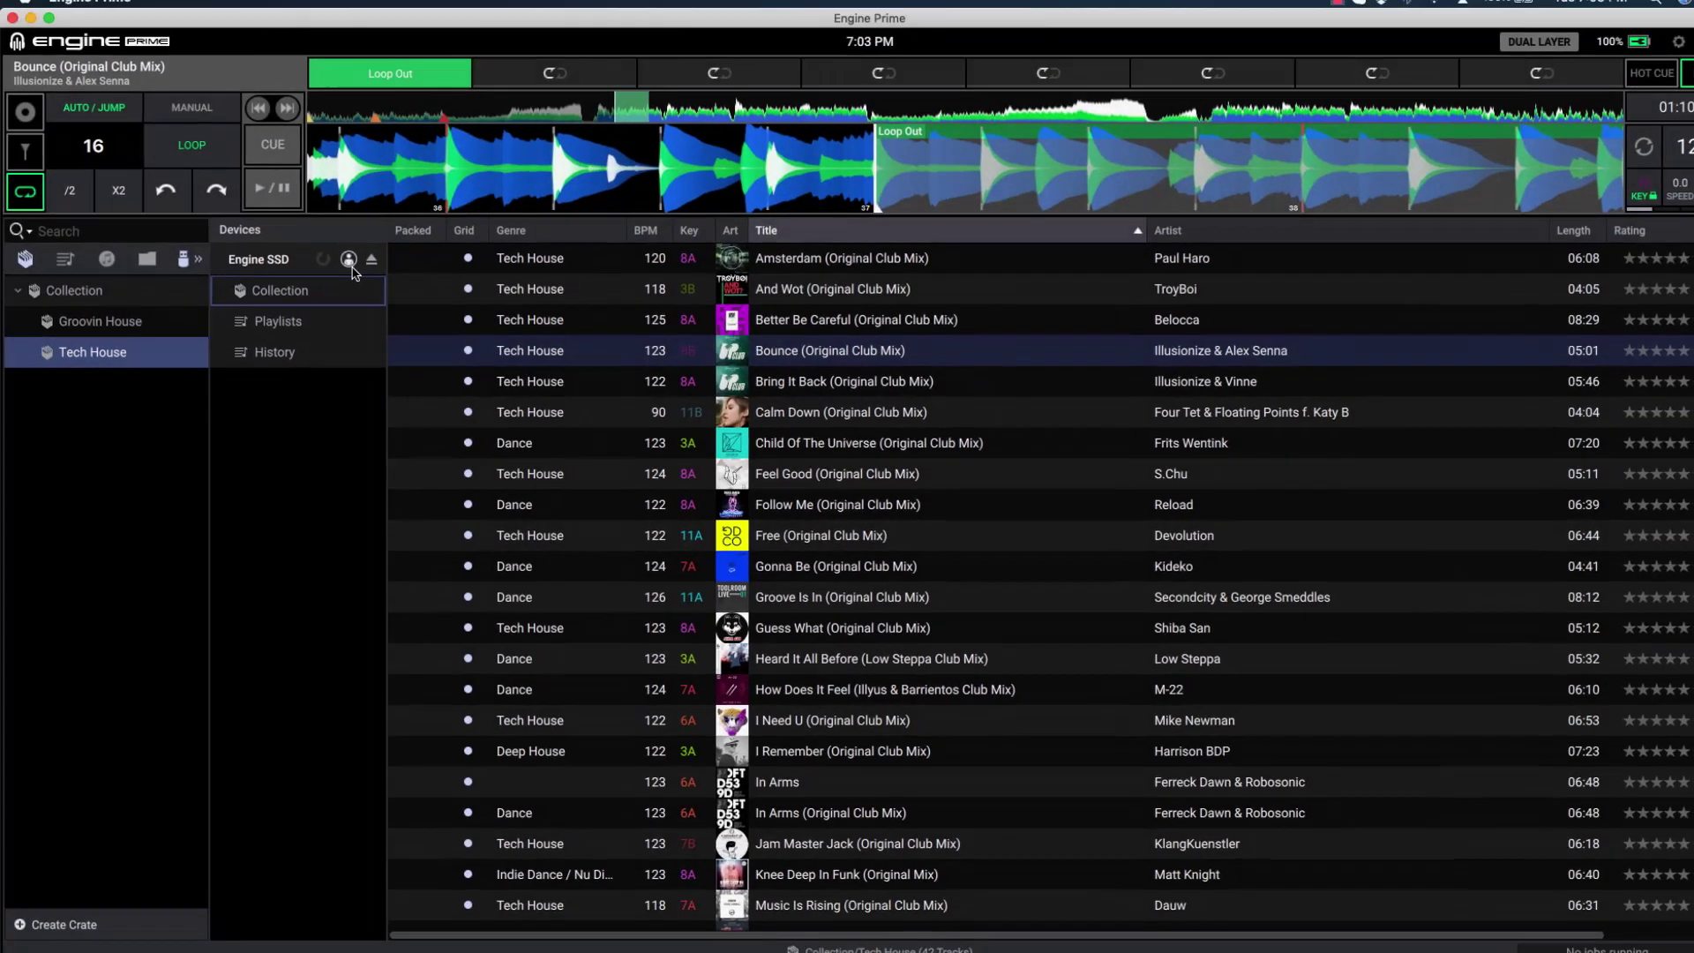
- Examine the playback, library and deck colour preferences in the Engine SSD profile, then close it
{"action": "left_click", "coordinate": [423, 213]}
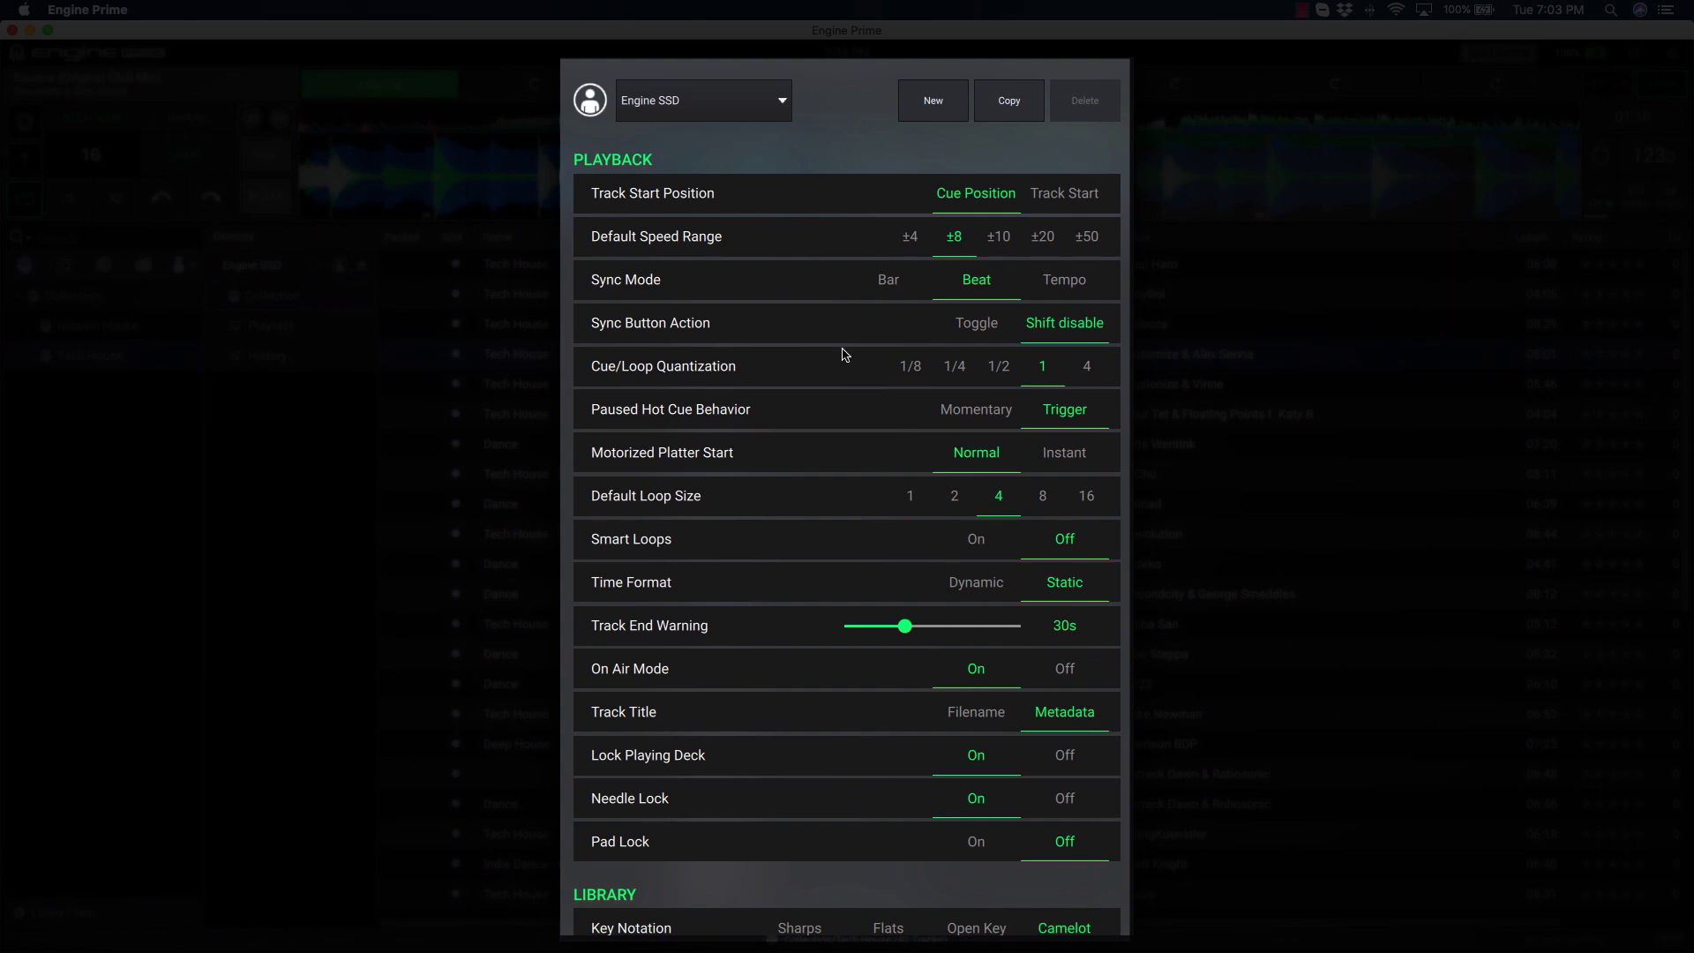
{"action": "scroll", "coordinate": [844, 355], "scroll_direction": "down", "scroll_amount": 3}
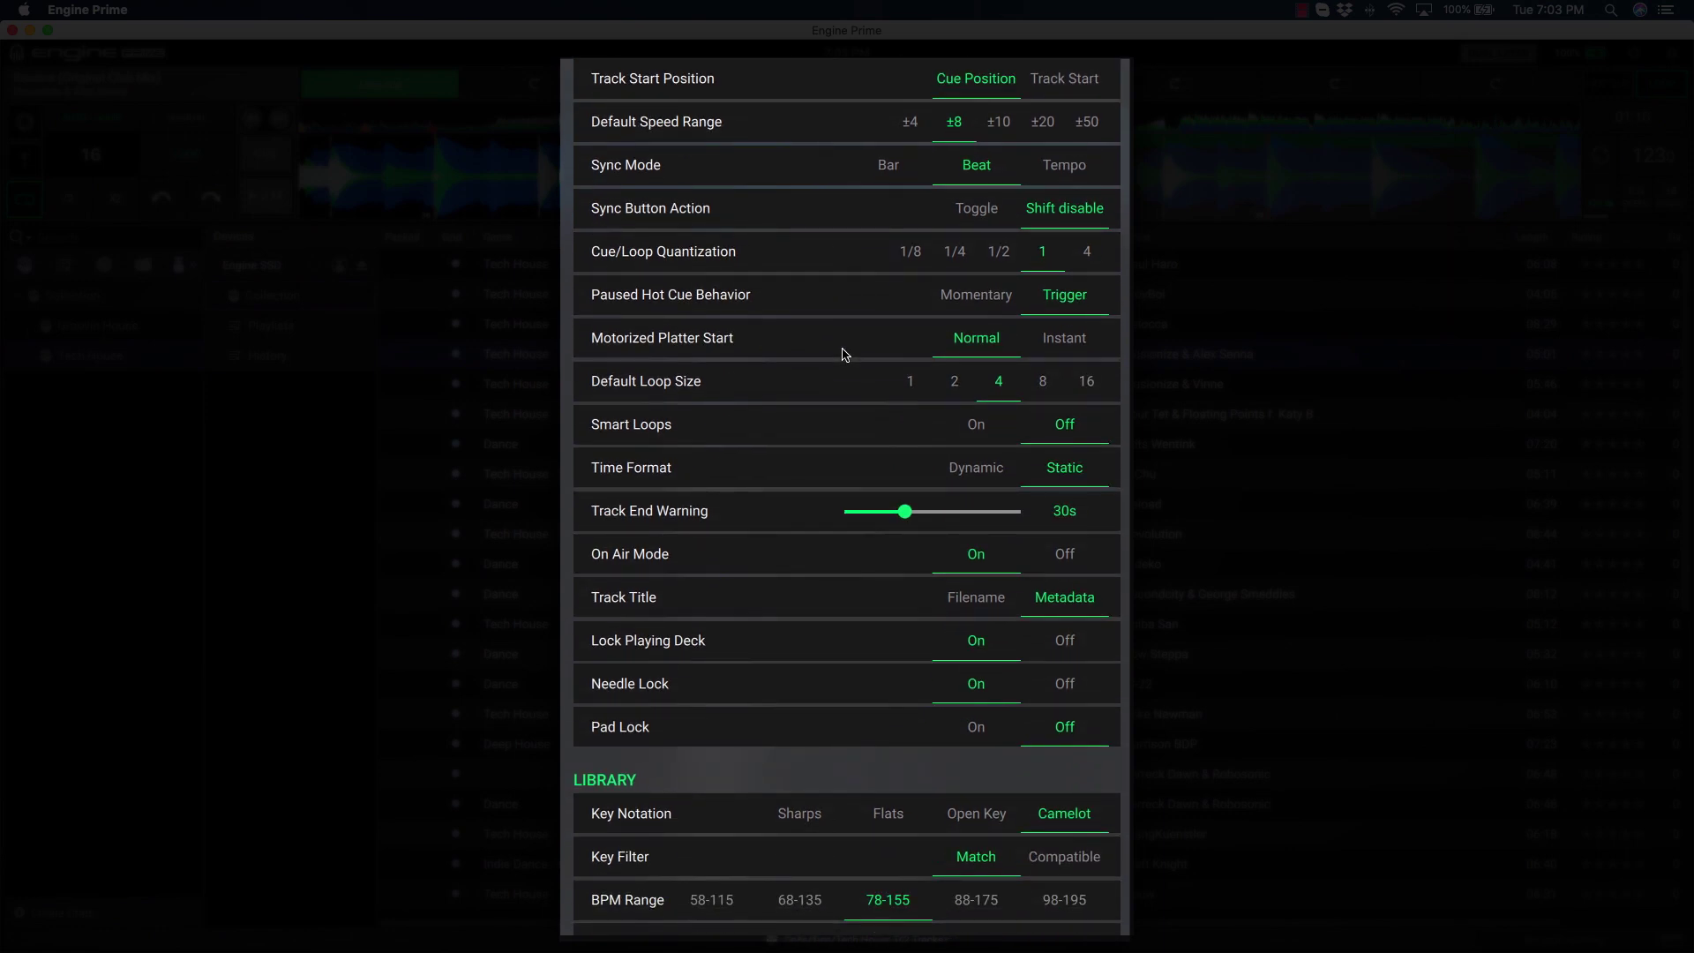
{"action": "scroll", "coordinate": [845, 355], "scroll_direction": "down", "scroll_amount": 6}
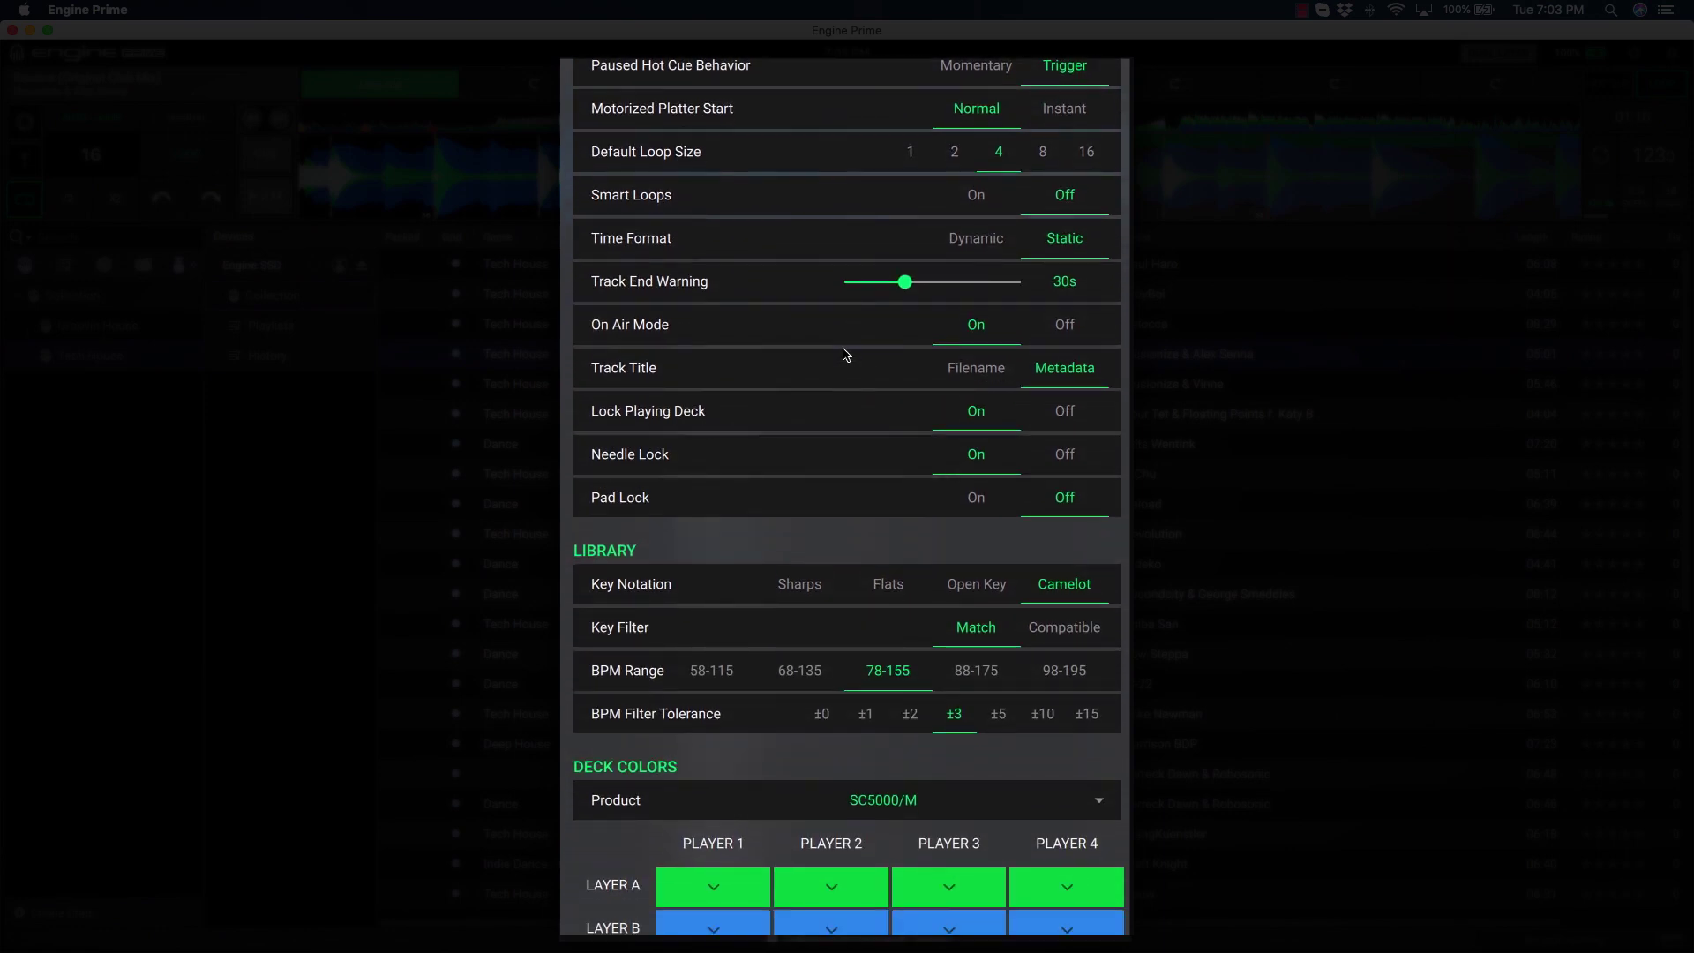
{"action": "scroll", "coordinate": [844, 355], "scroll_direction": "down", "scroll_amount": 1}
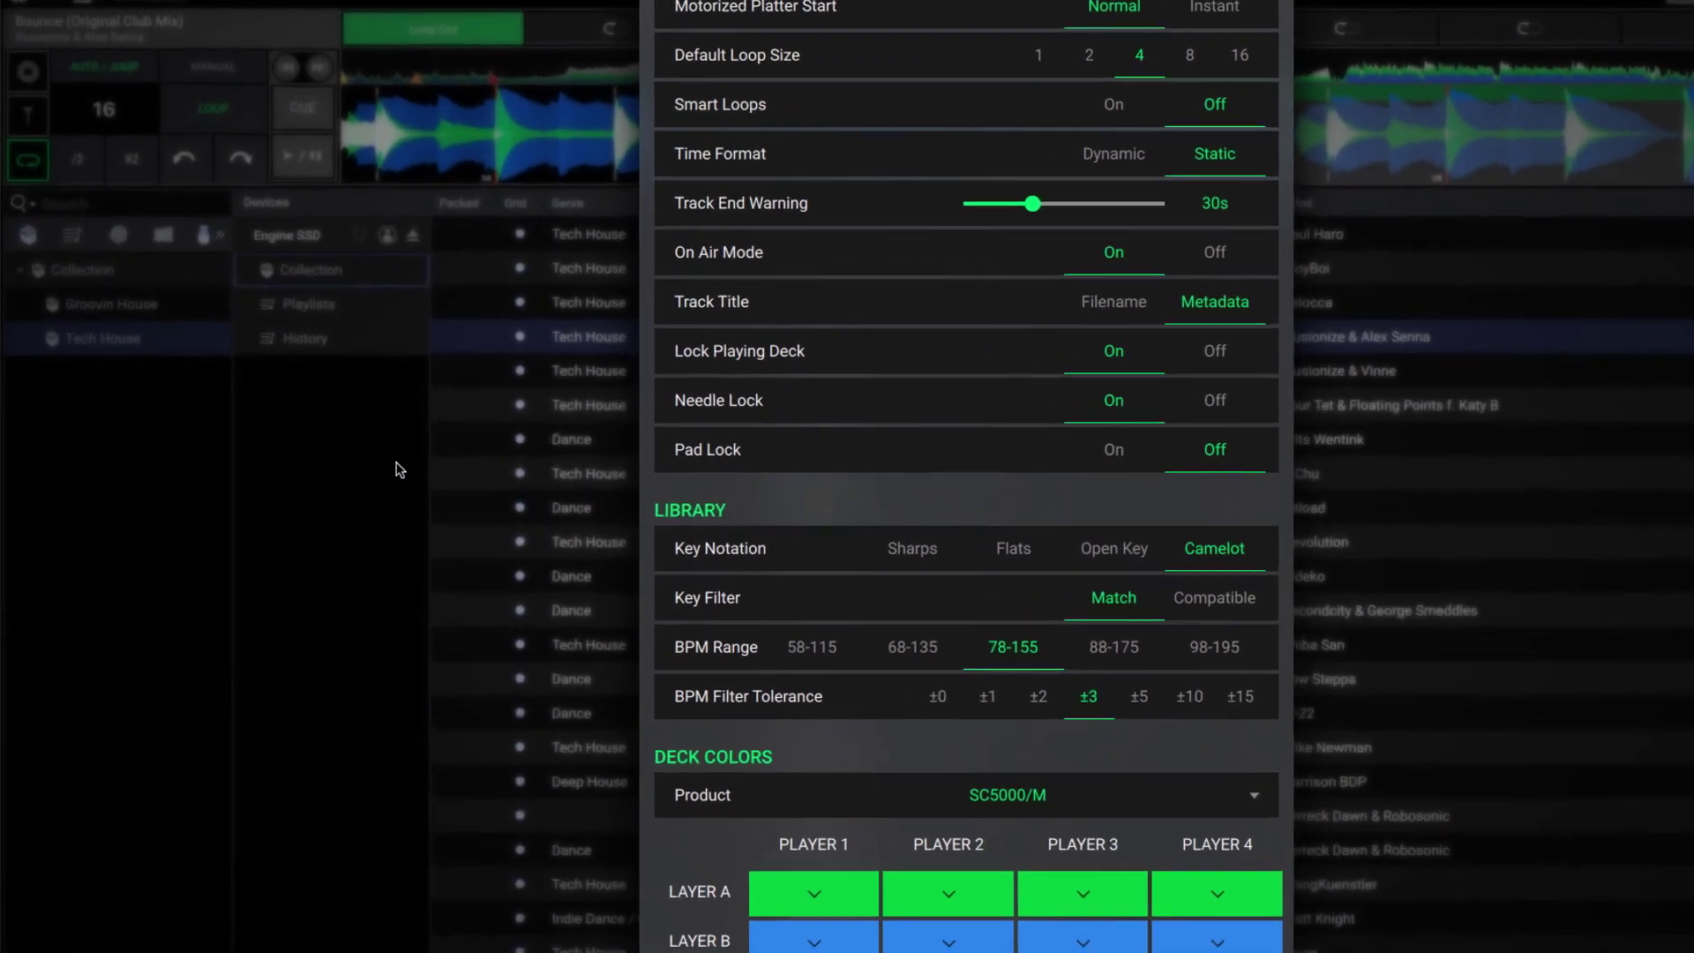
{"action": "left_click", "coordinate": [433, 467]}
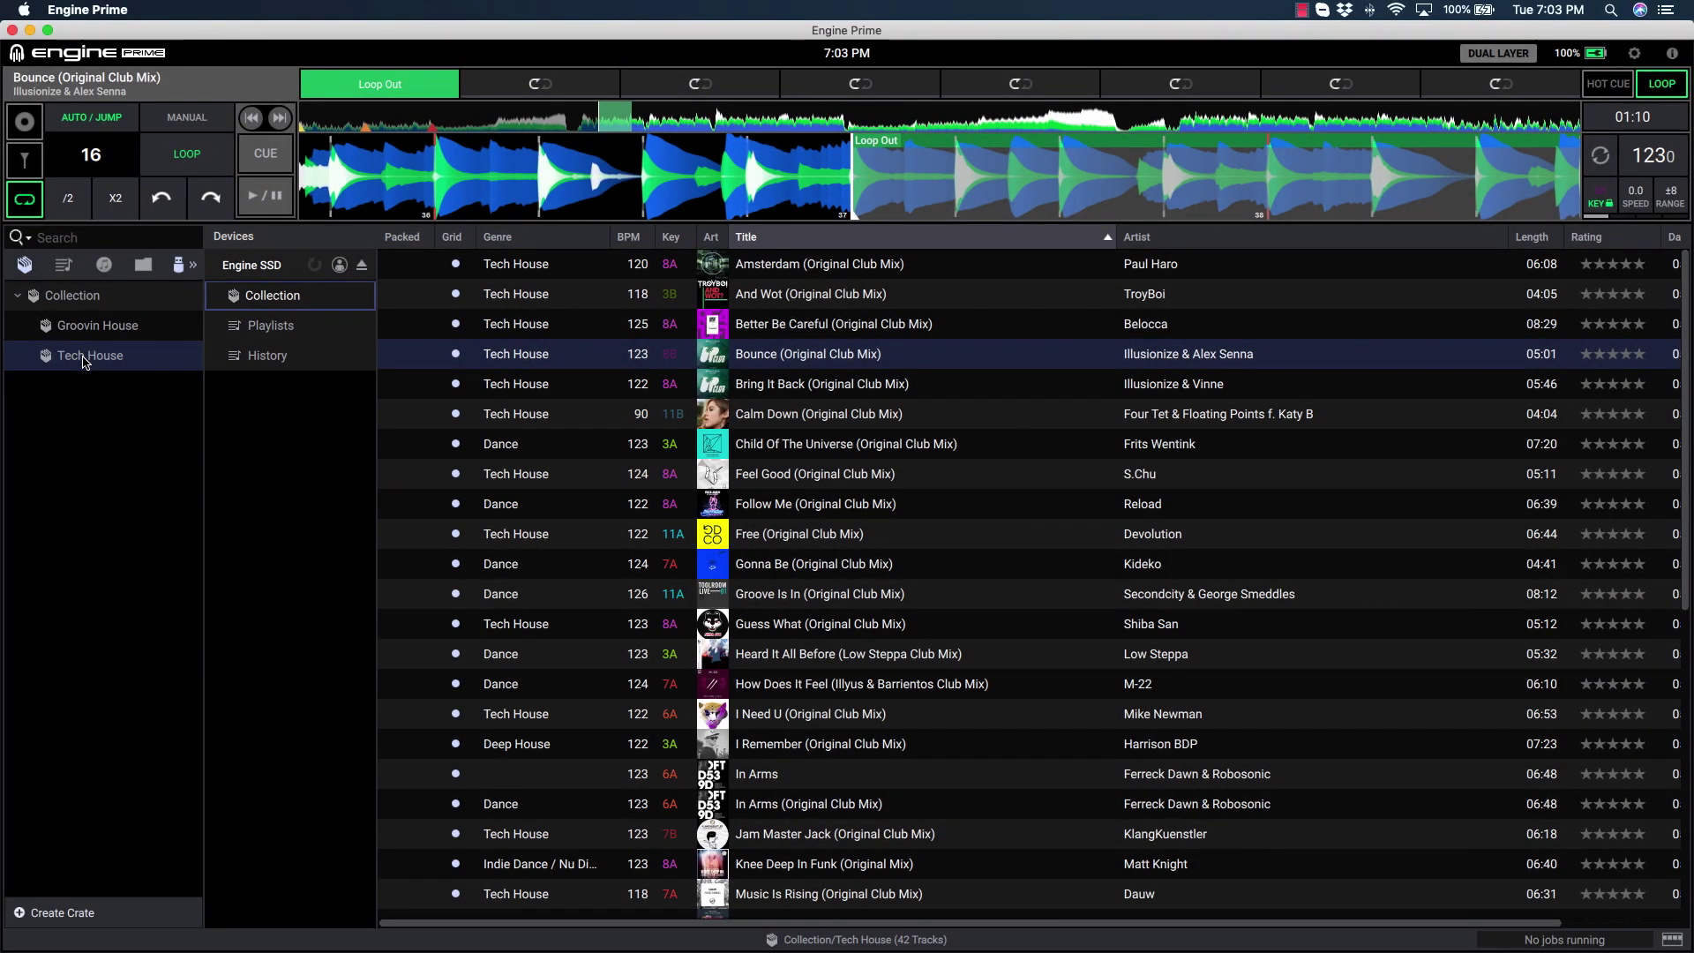
- Copy the Tech House and Groovin House crates to the Collection on the Engine SSD
{"action": "left_click", "coordinate": [107, 333]}
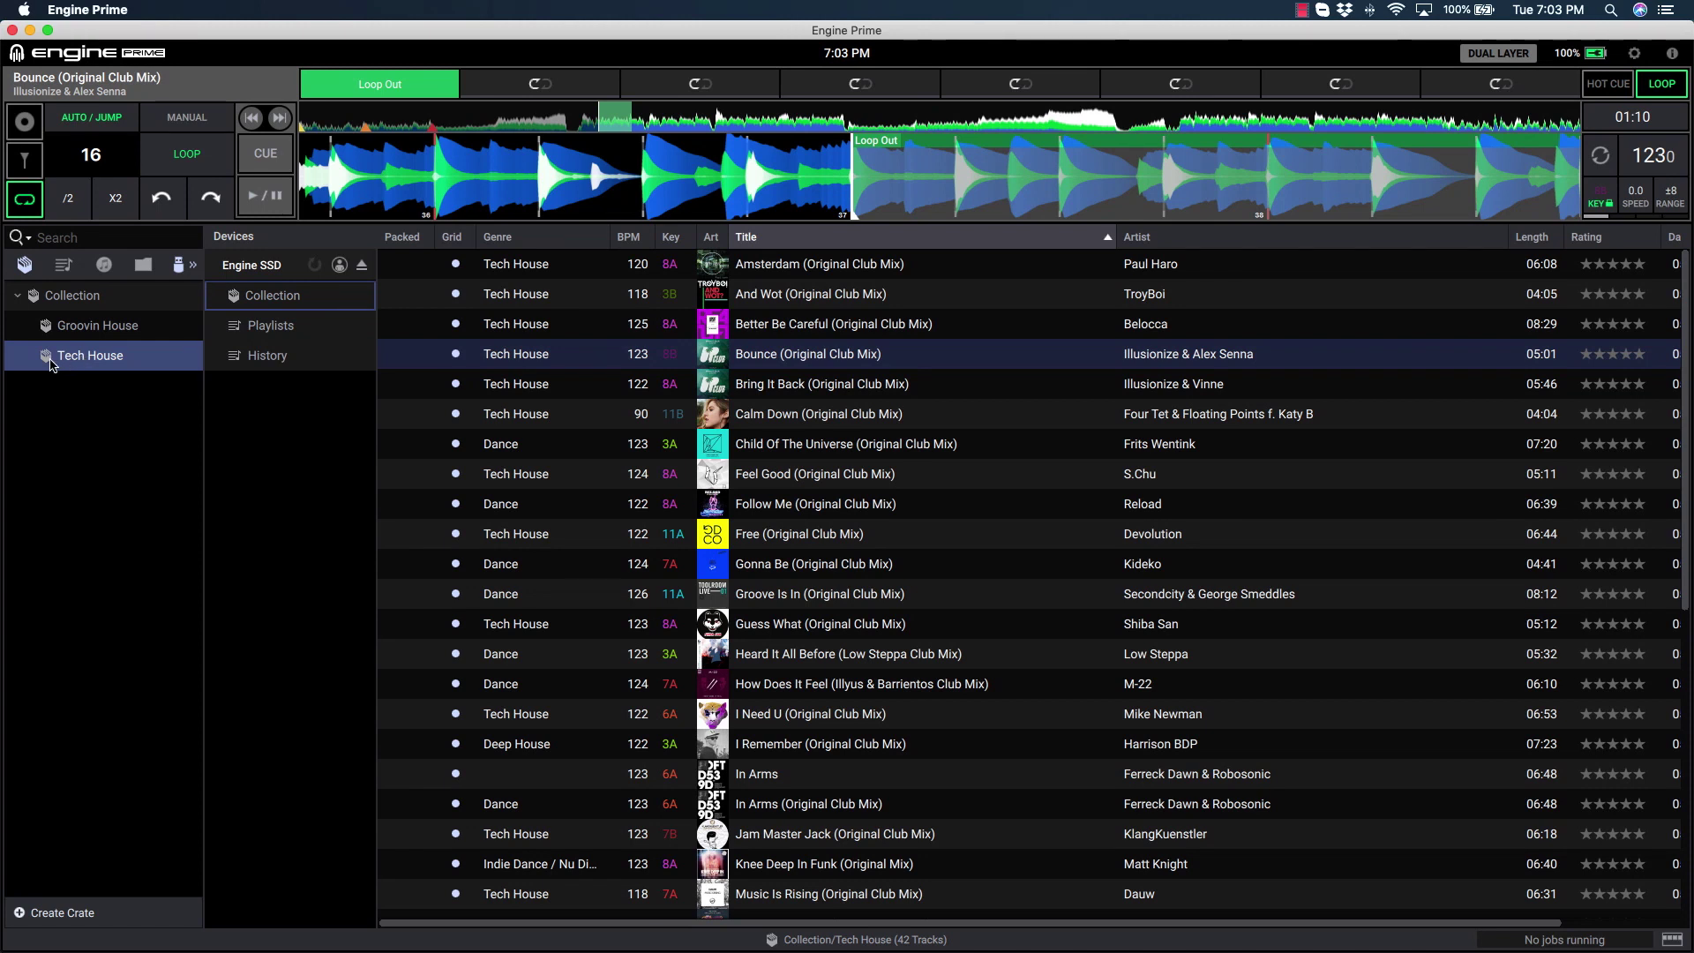
{"action": "left_click_drag", "start_coordinate": [51, 364], "coordinate": [262, 301]}
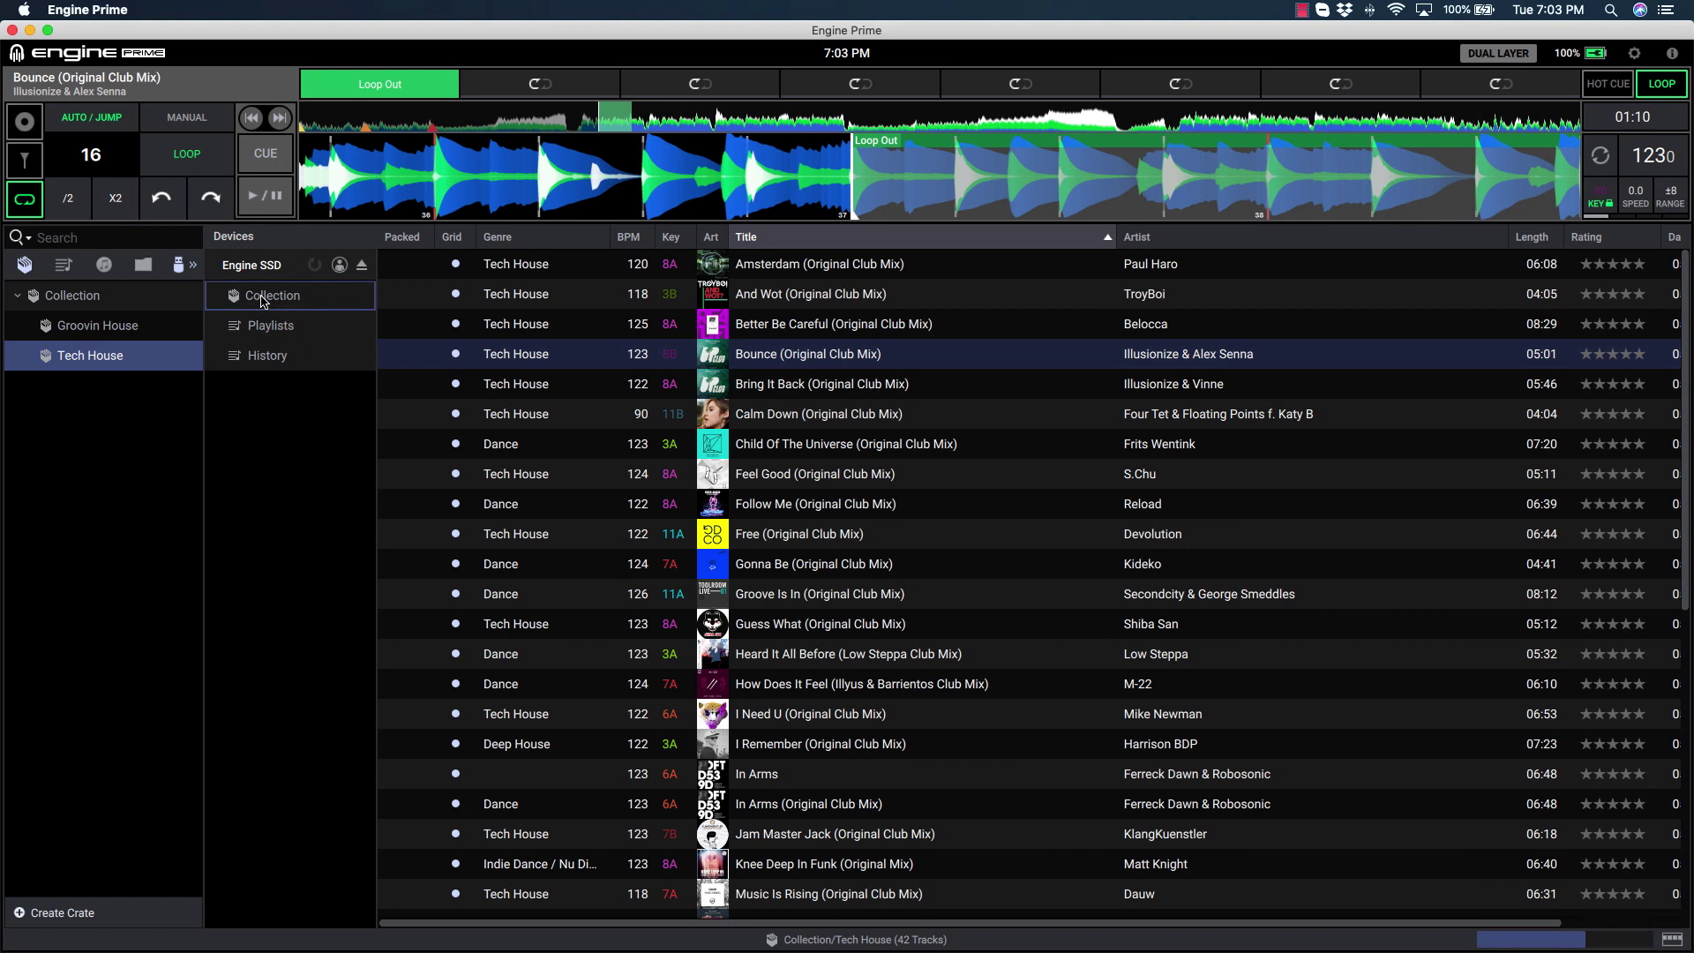
{"action": "left_click_drag", "start_coordinate": [125, 328], "coordinate": [247, 302]}
- Copy the Tech House and Groovin House playlists to the Playlists section of the Engine SSD
{"action": "left_click", "coordinate": [62, 265]}
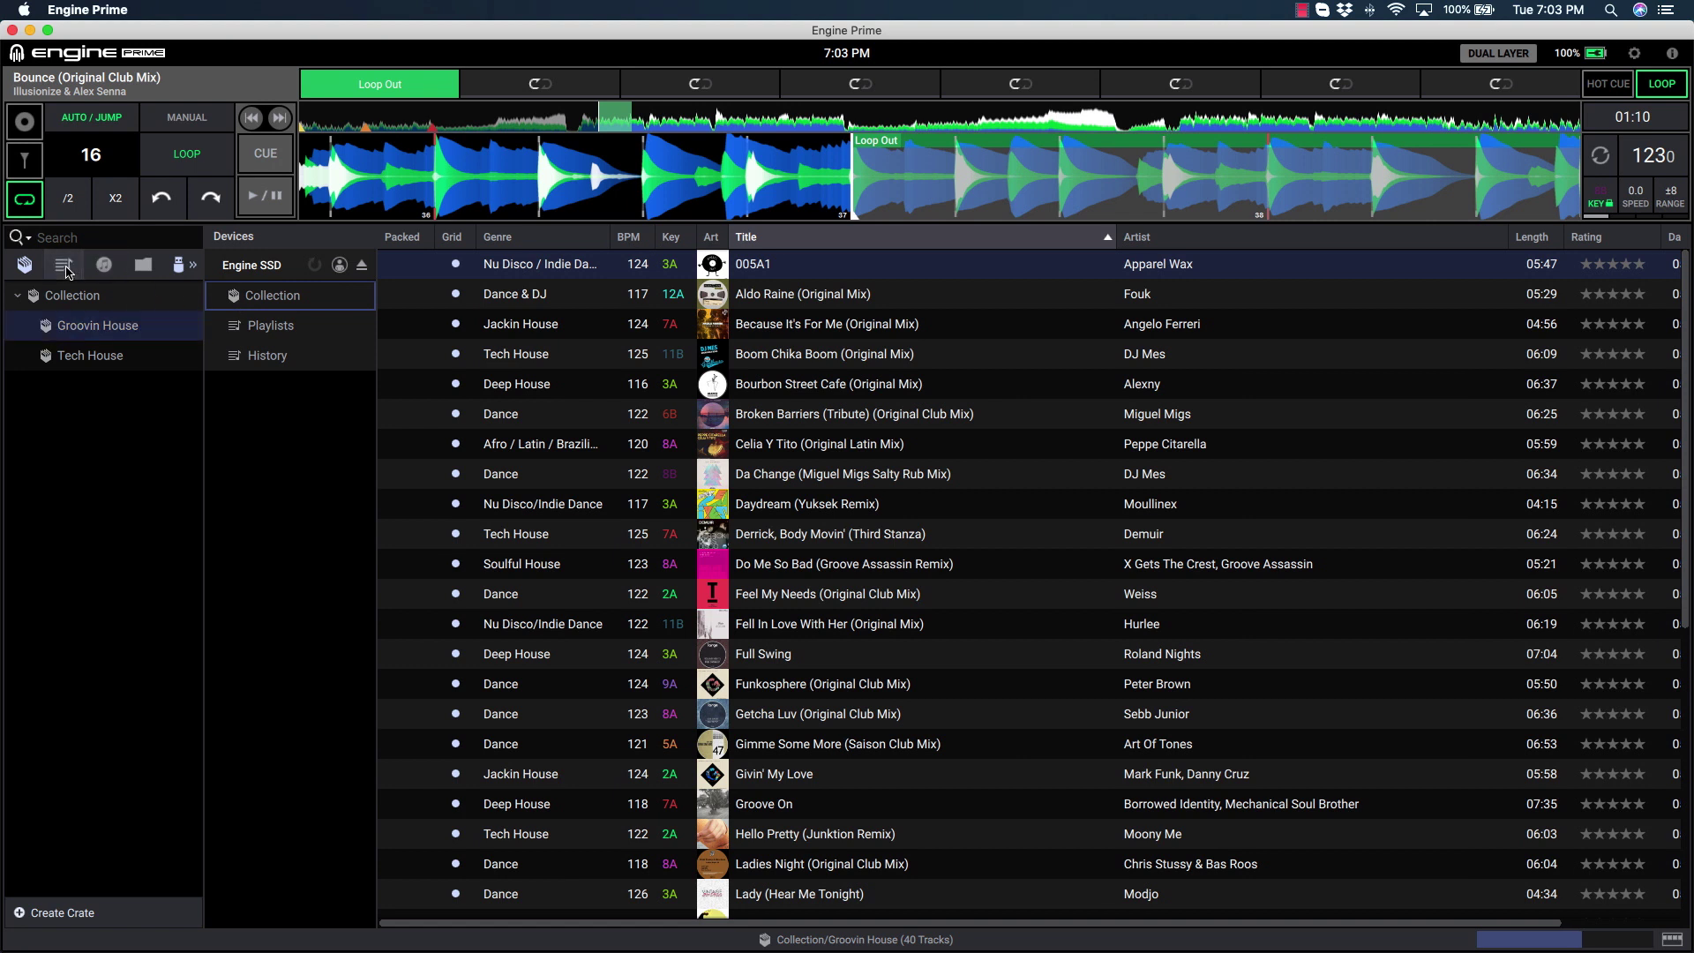
{"action": "left_click", "coordinate": [92, 304]}
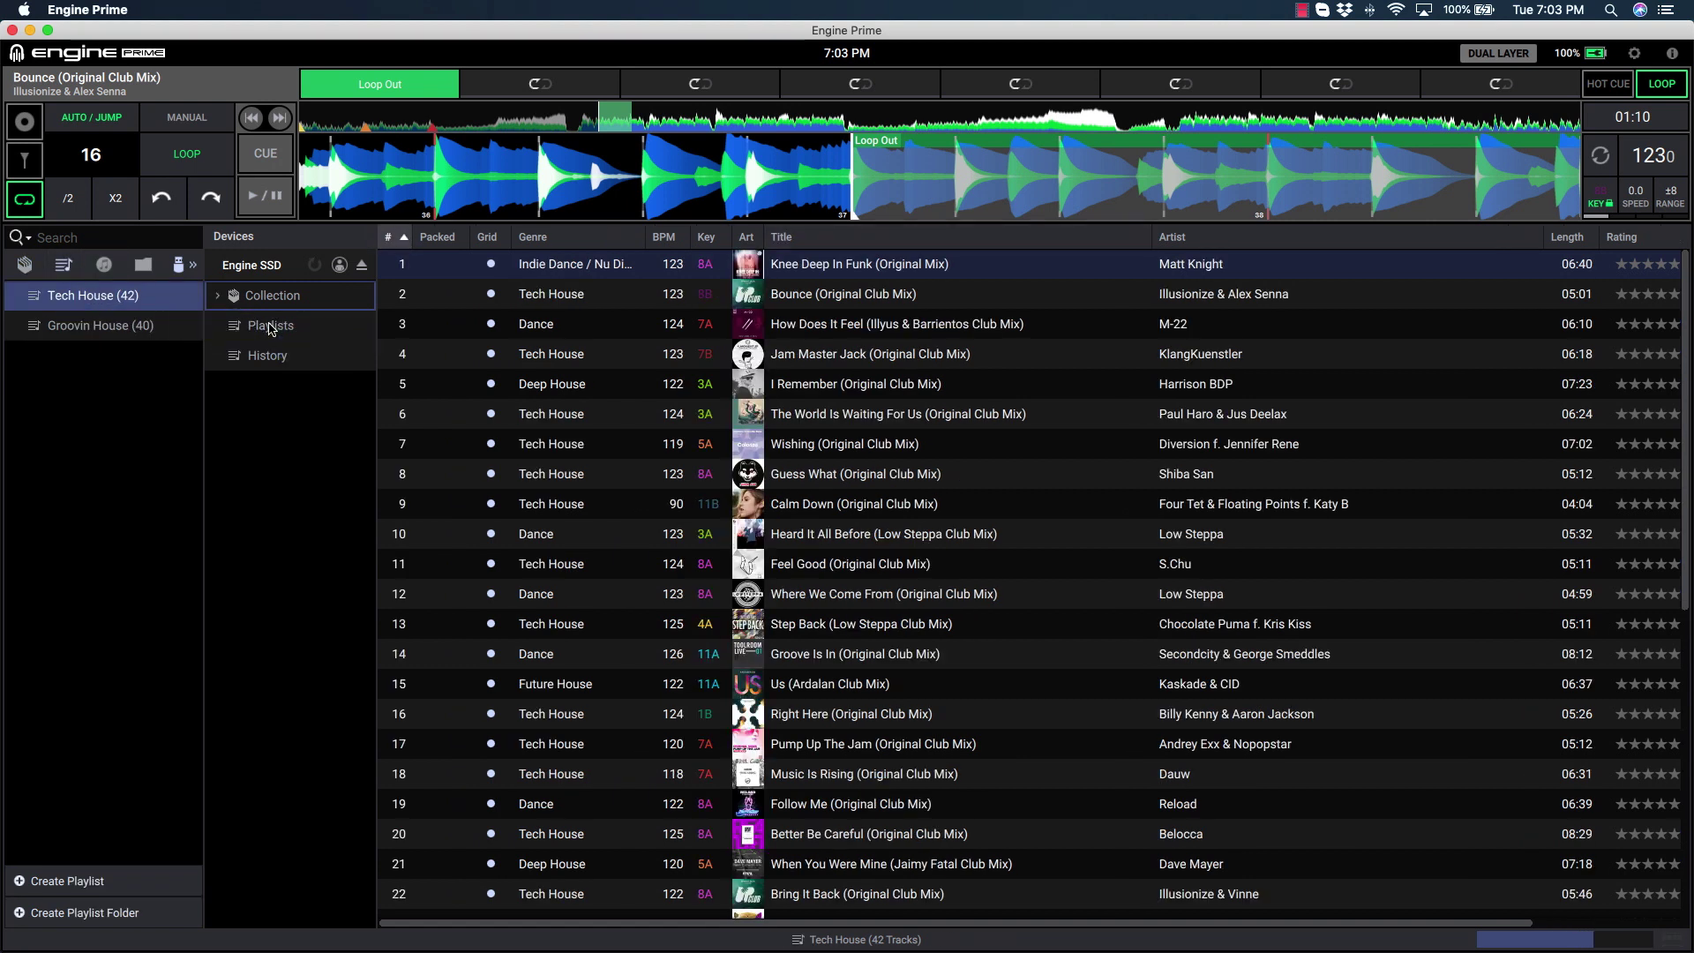
{"action": "left_click", "coordinate": [106, 328]}
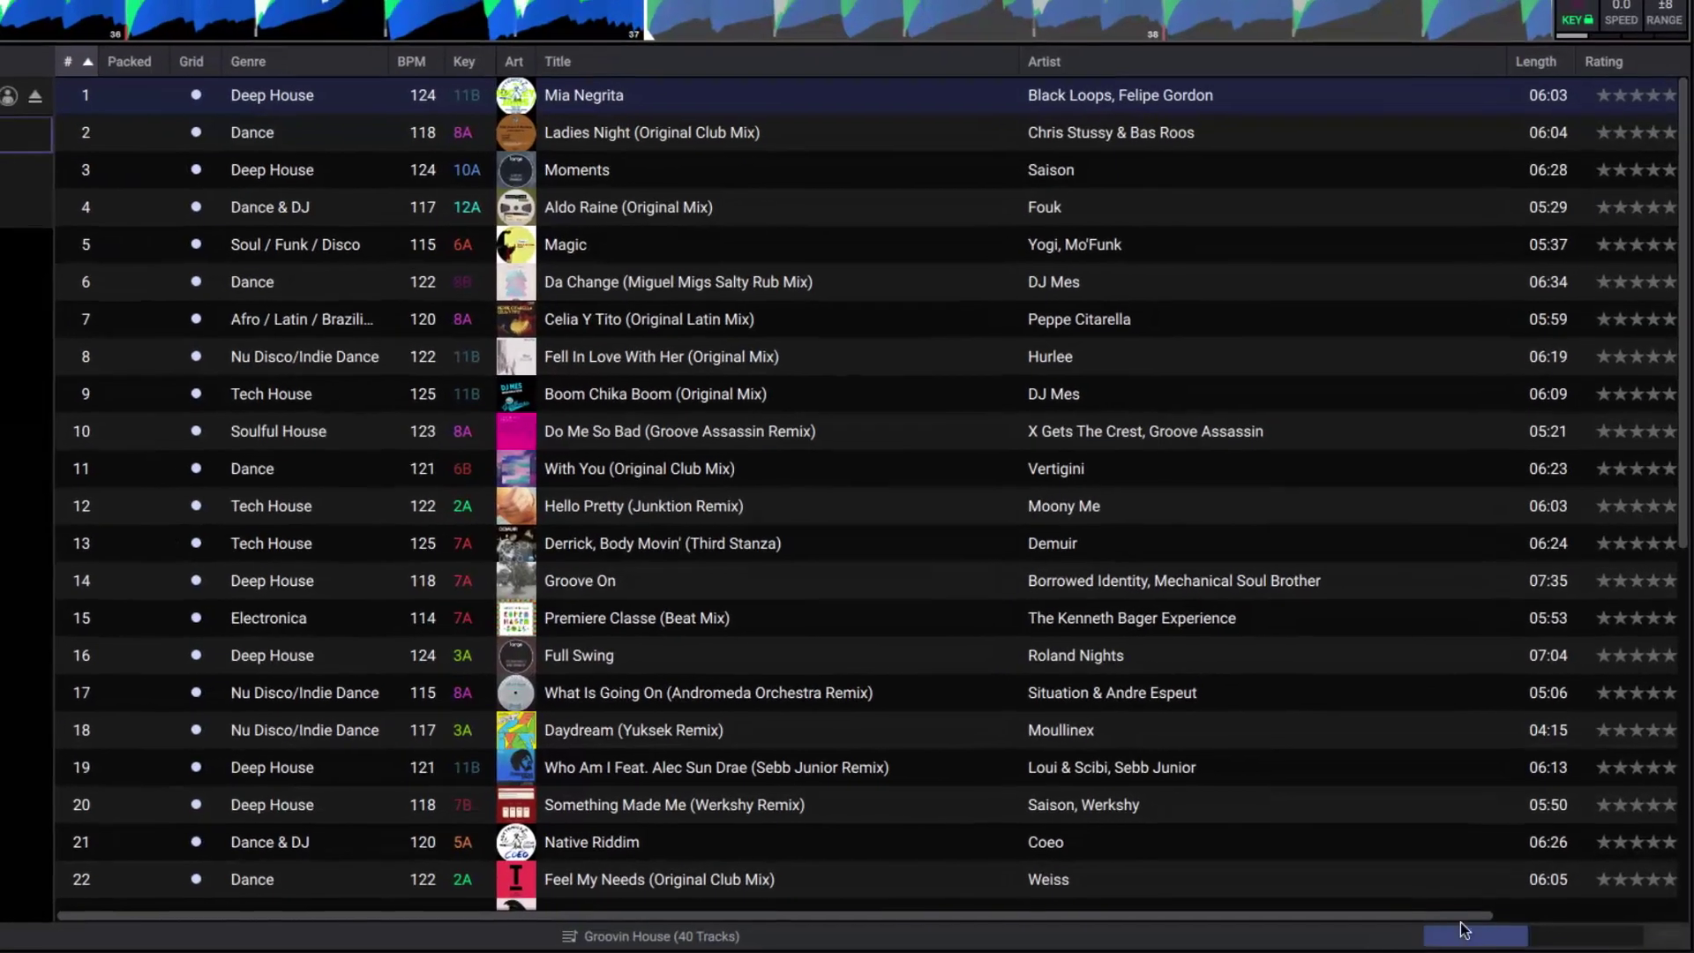
- Check the export progress, then eject the Engine SSD
{"action": "left_click", "coordinate": [1460, 929]}
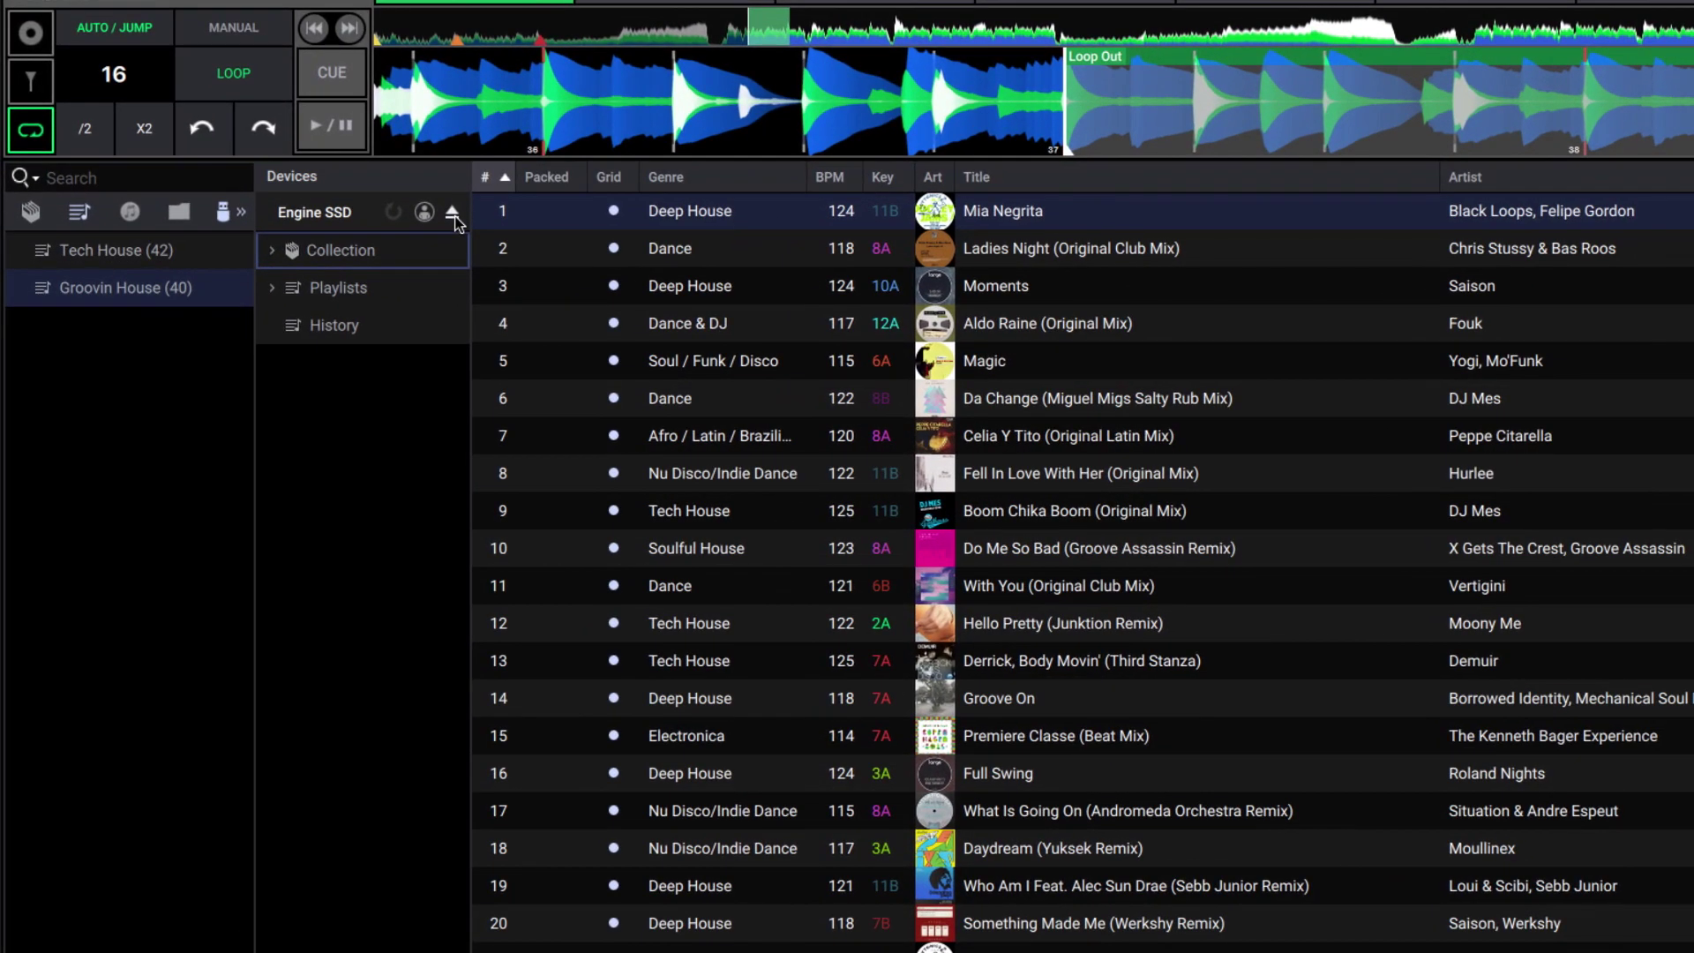
{"action": "left_click", "coordinate": [453, 214]}
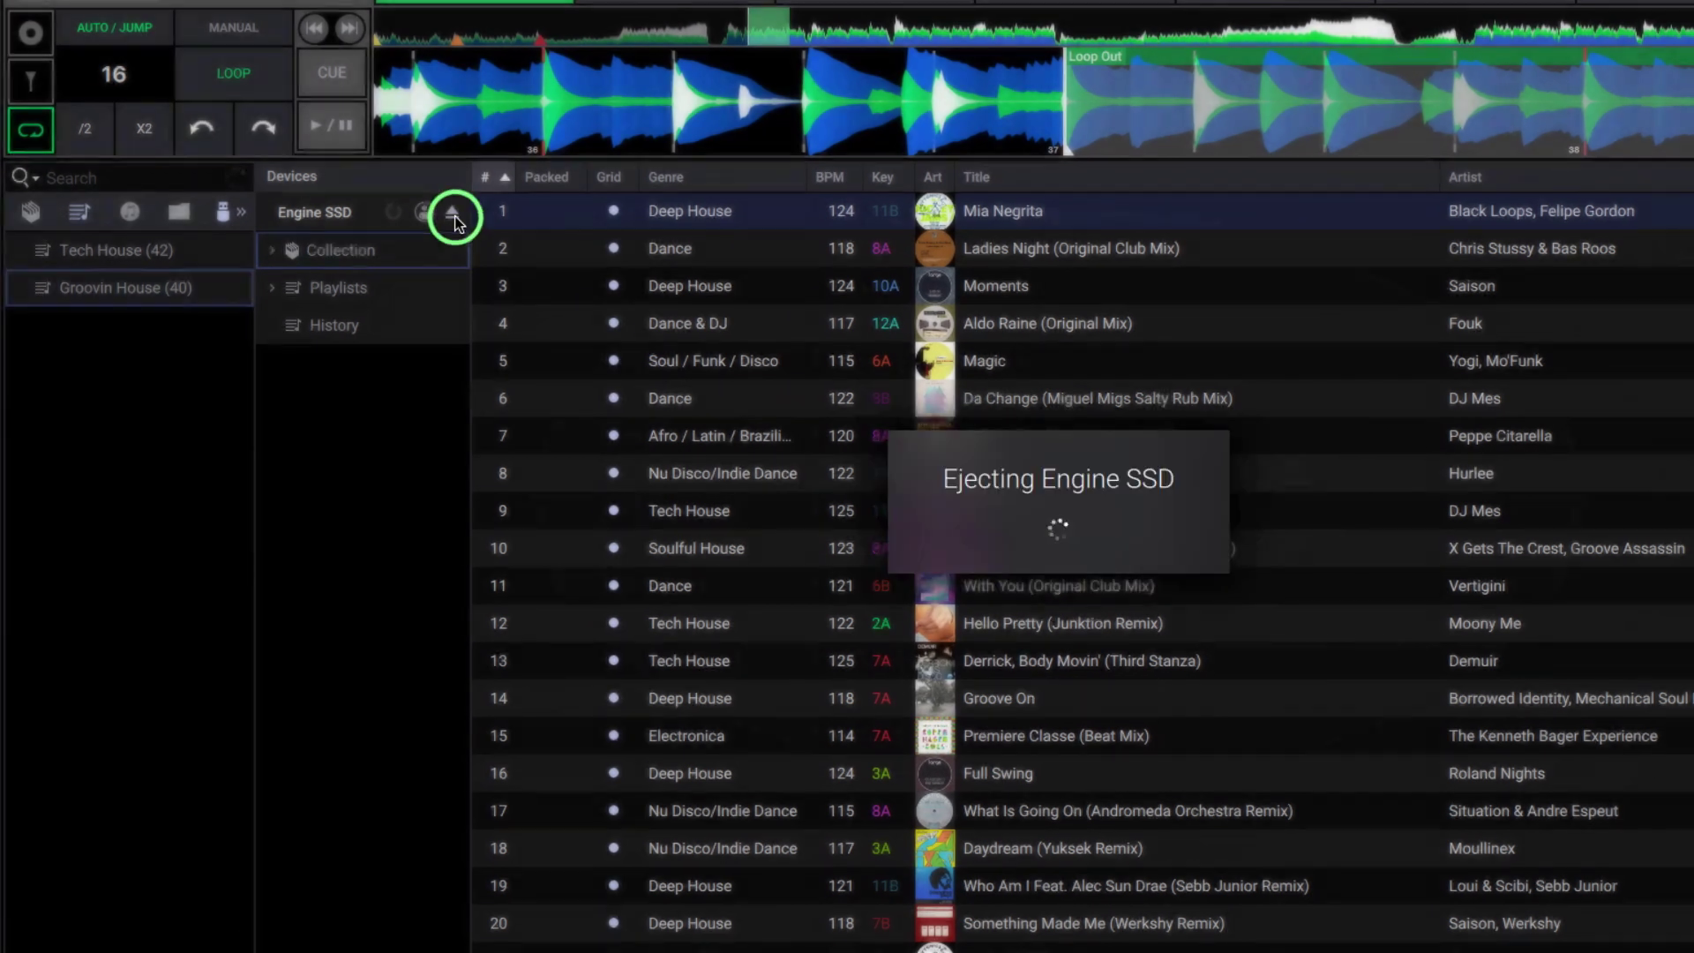